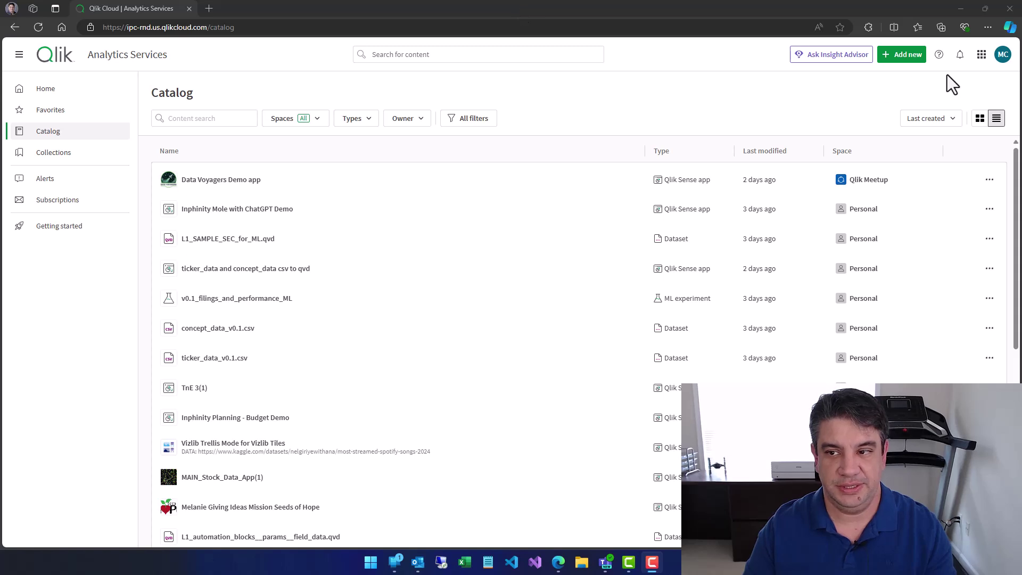
Step: Open the Qlik Cloud services launcher from the top bar
click(981, 54)
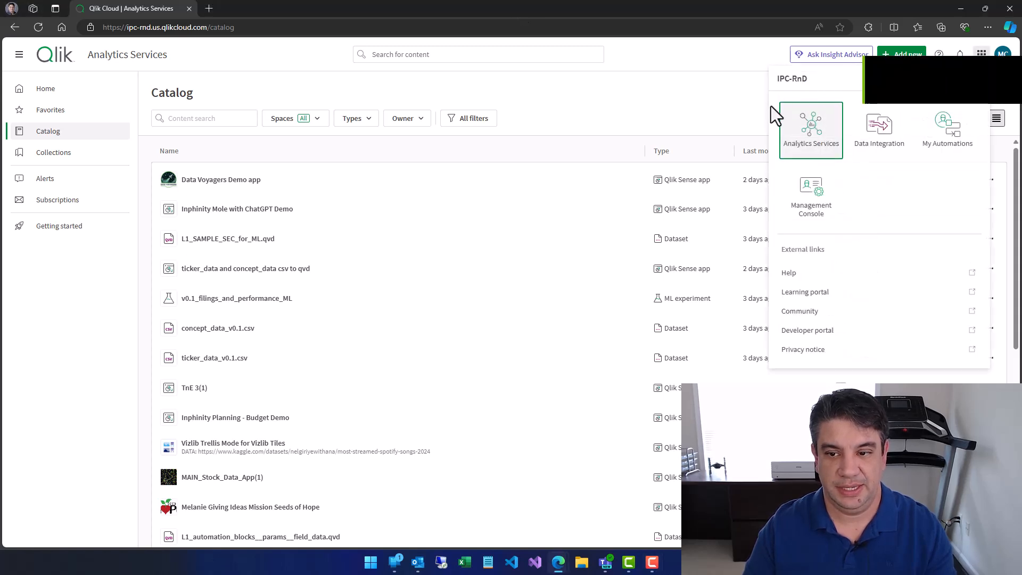
Step: View the Management Console's API keys list, then start a new browser tab
click(810, 194)
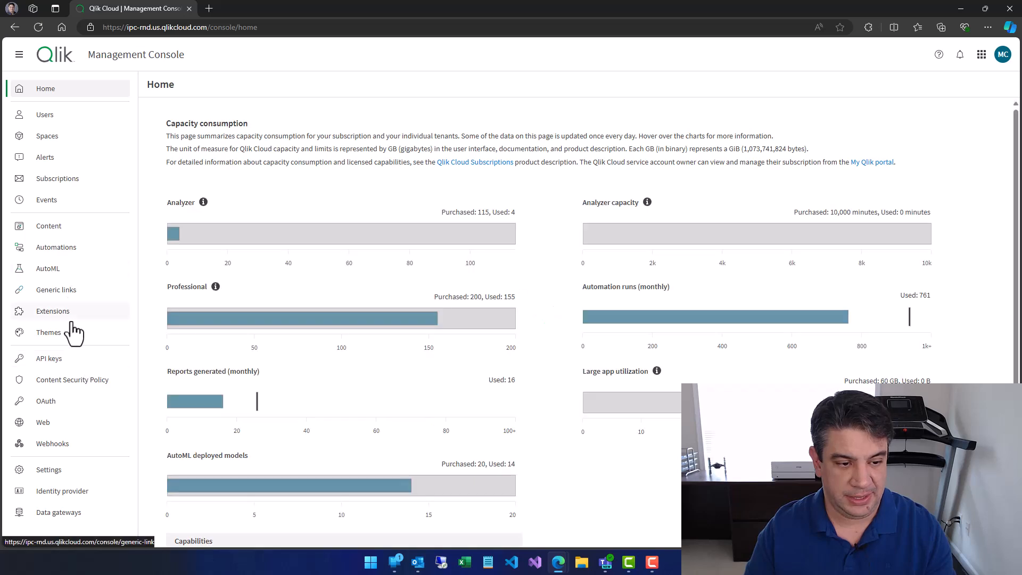
click(50, 359)
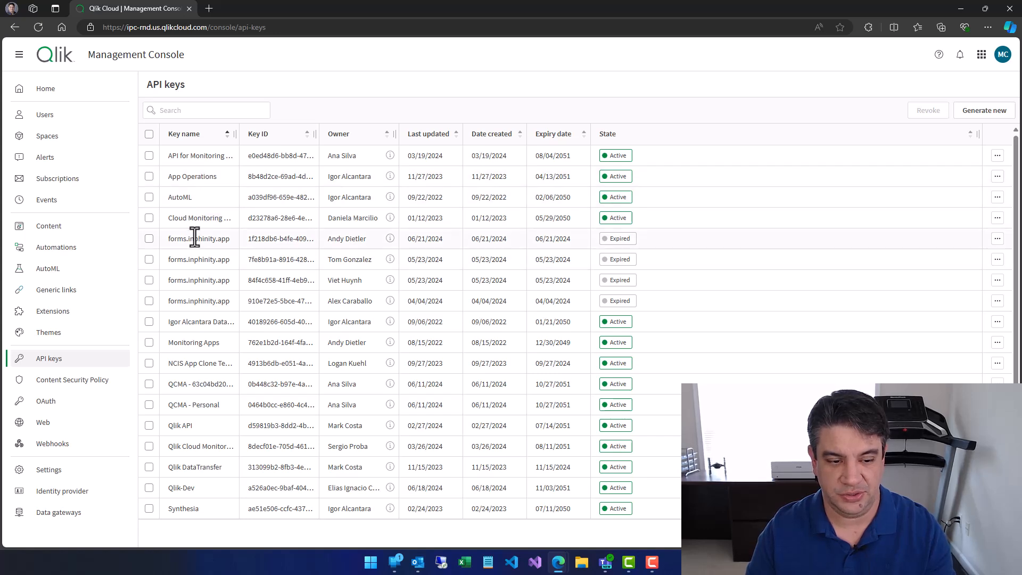
click(208, 7)
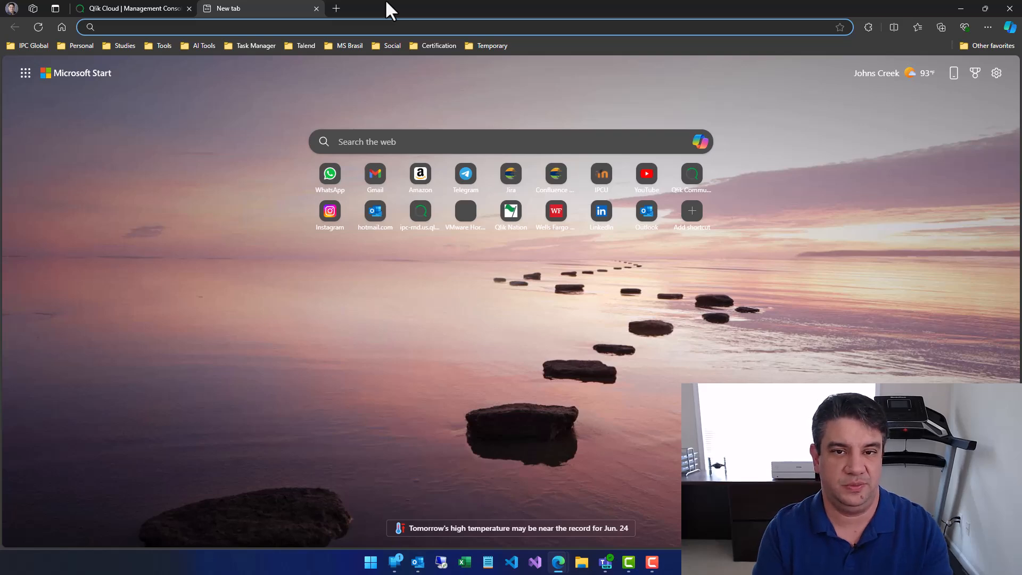
text(Q)
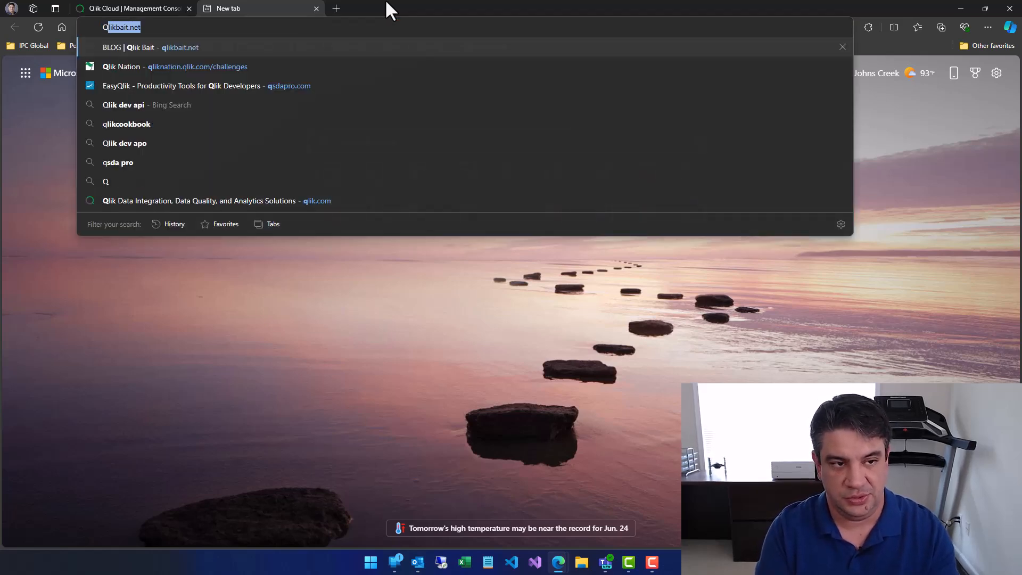
text(lik Dev API)
Step: Search the web for Qlik Dev API and open the Qlik Developer Portal APIs result
key(Return)
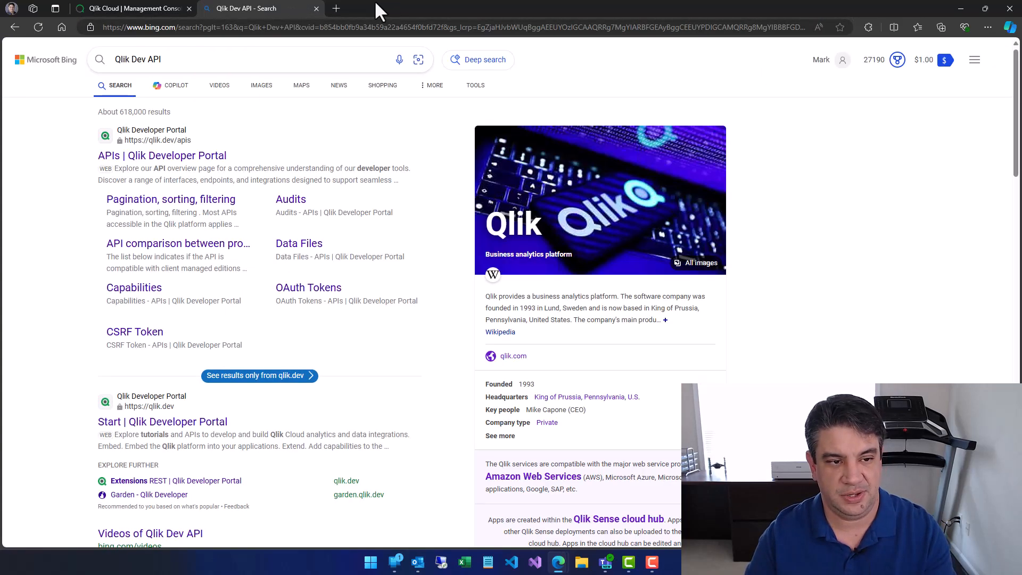
click(150, 160)
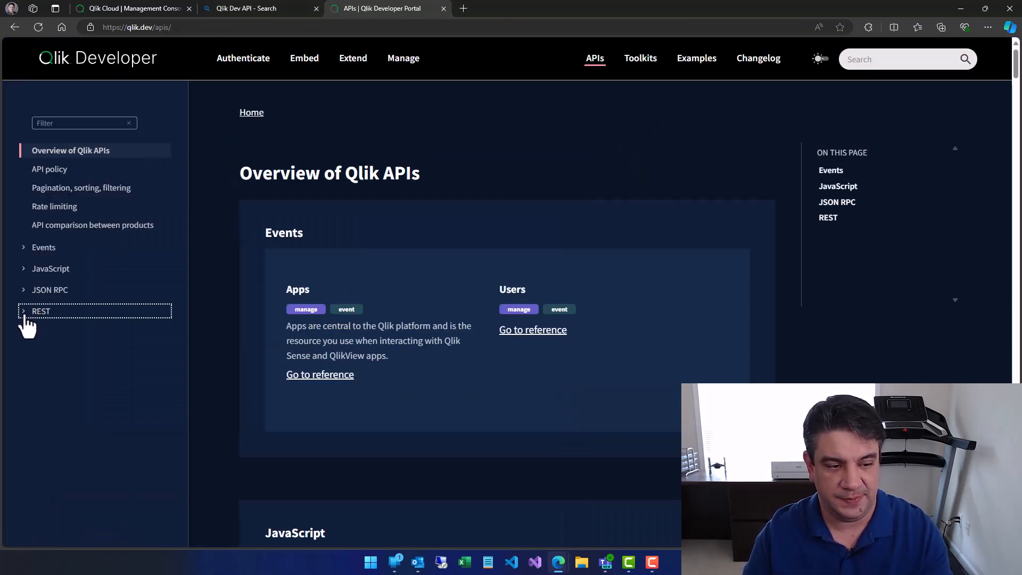
Step: Browse the Automations REST docs to the list-runs and Create a run endpoints, then return to Qlik Cloud
click(32, 312)
scroll(127, 280, down, 2)
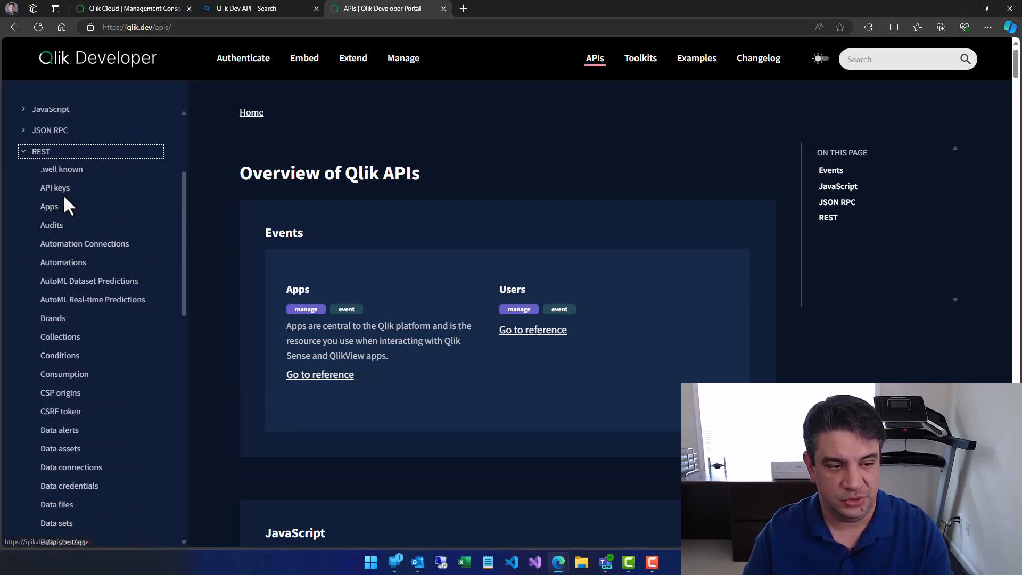
click(63, 262)
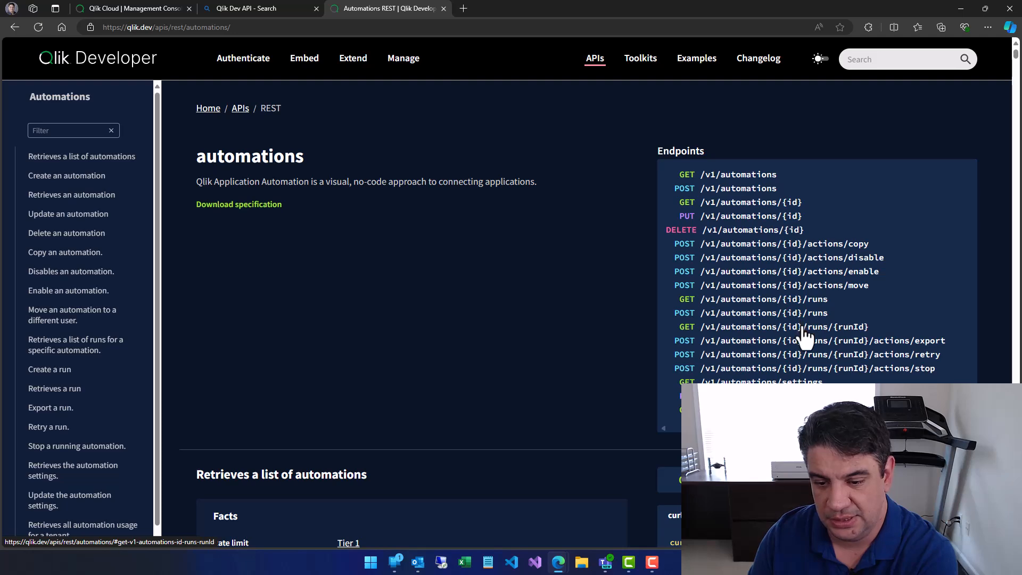
click(789, 303)
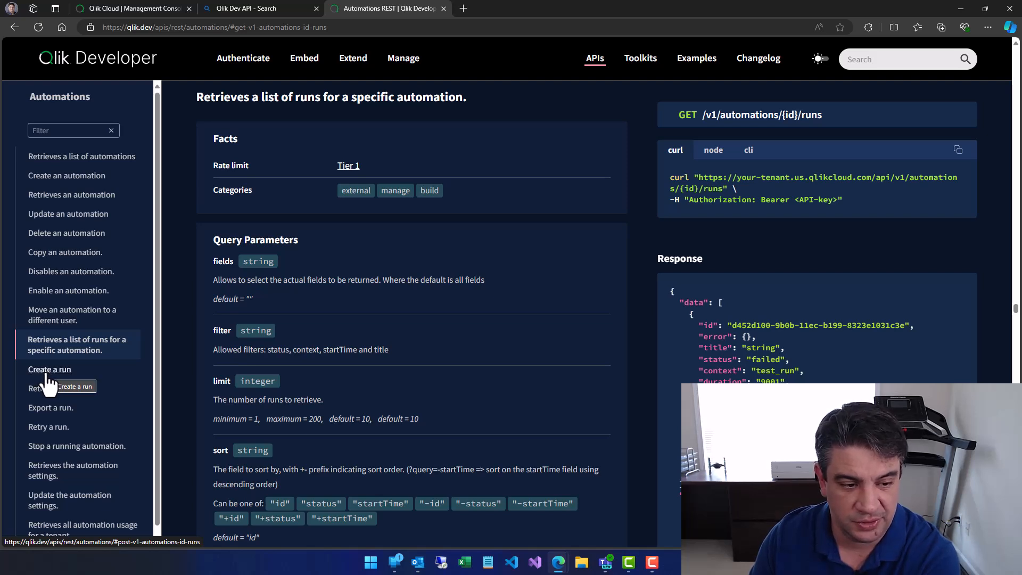
click(50, 369)
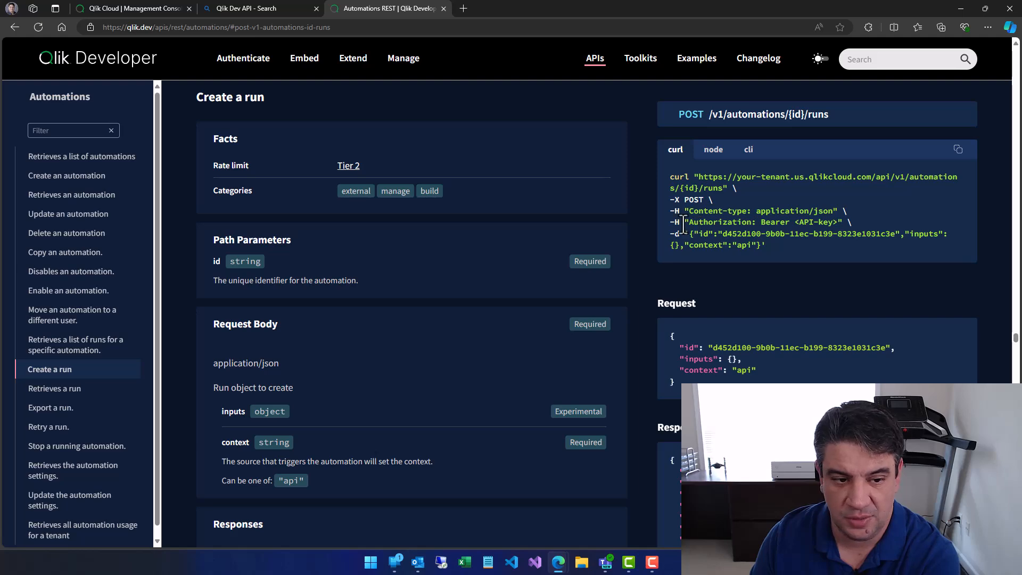
key(ctrl+1)
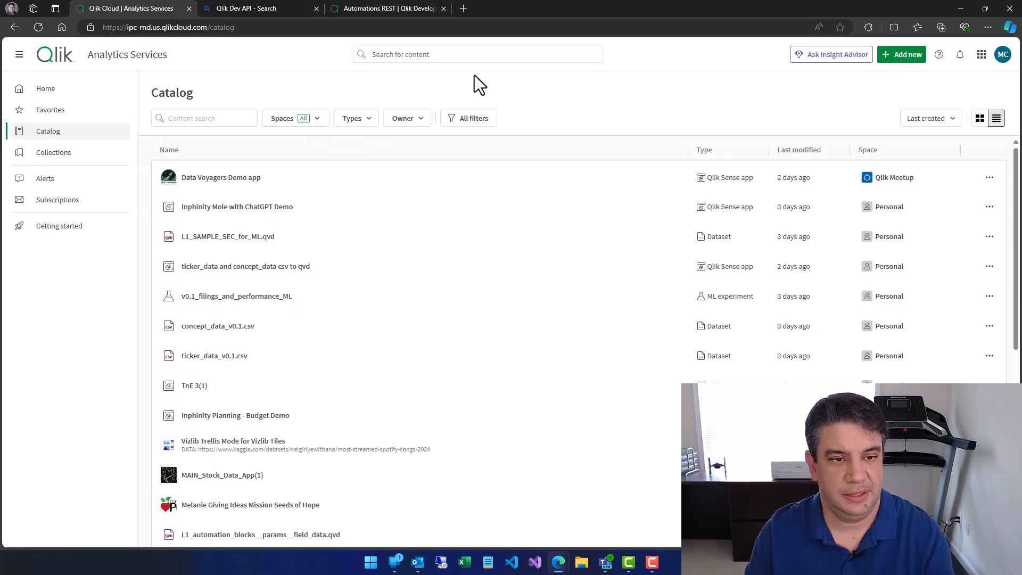
Step: Start a new automation from the catalog without a template
click(907, 54)
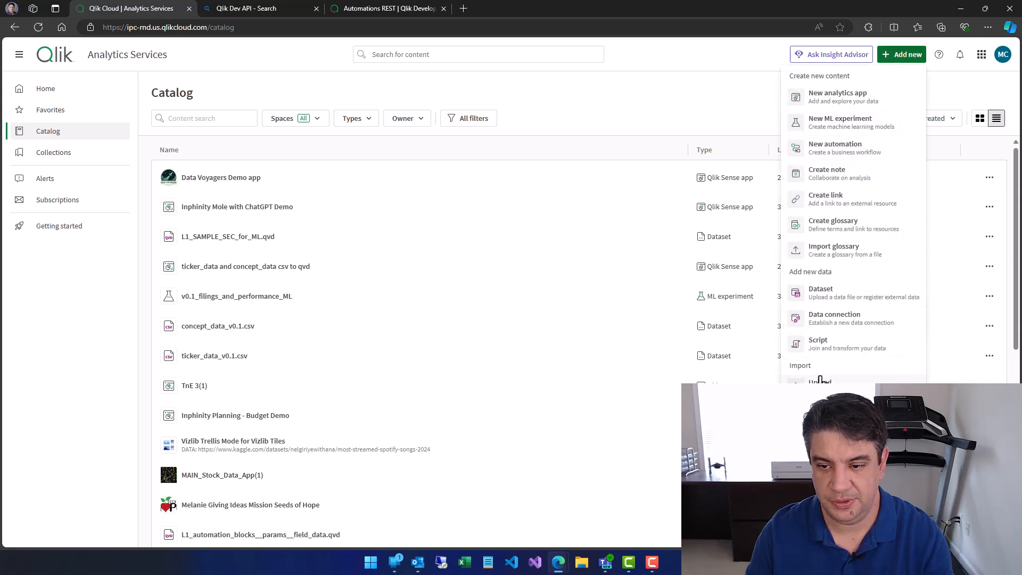
click(837, 149)
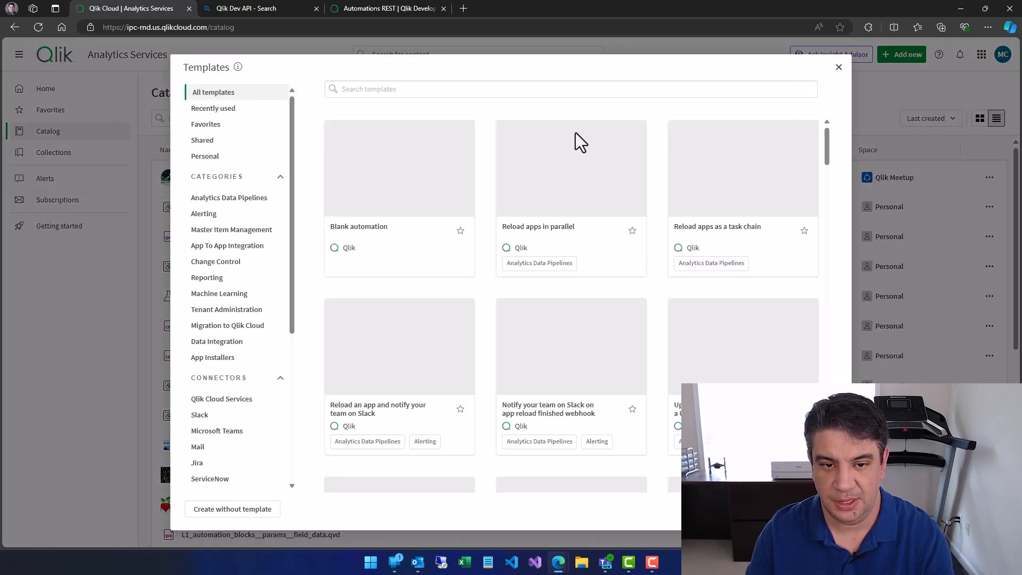
click(408, 168)
Step: Name the automation 'Automation Trigger Test' and save it into the editor
click(435, 147)
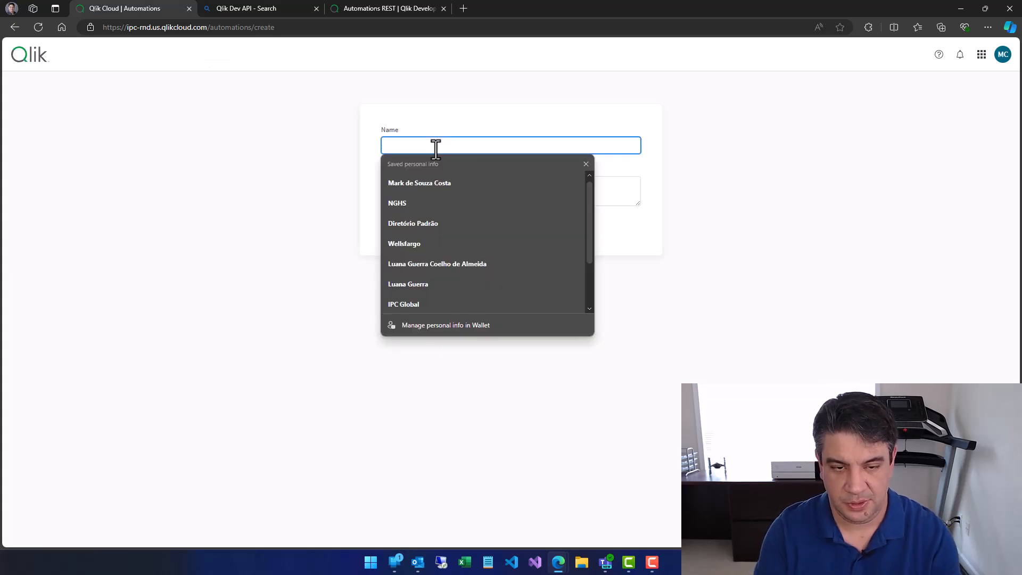
text(AUtom)
key(BackSpace)
key(BackSpace)
key(BackSpace)
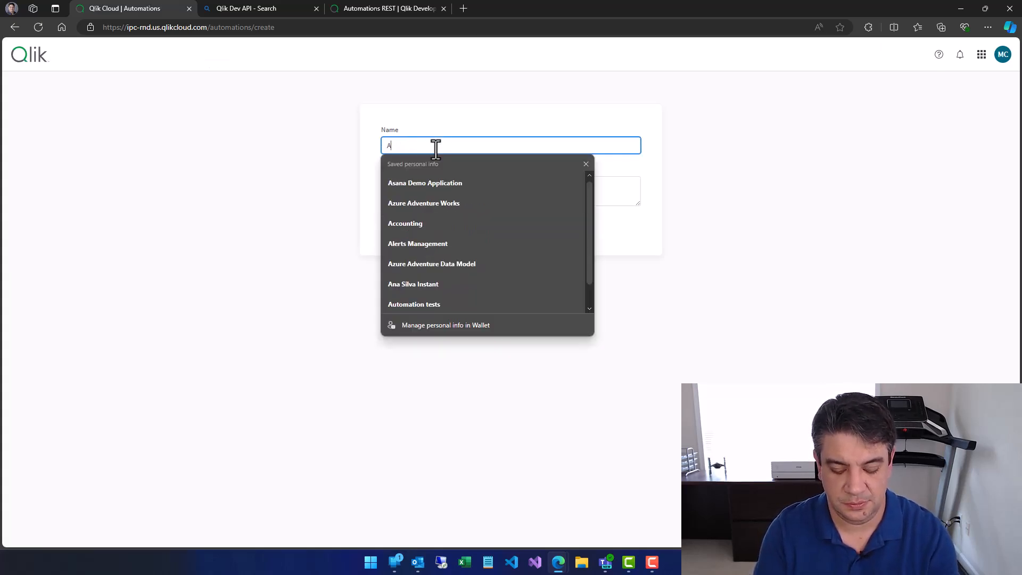
text(utomation Trigger Te)
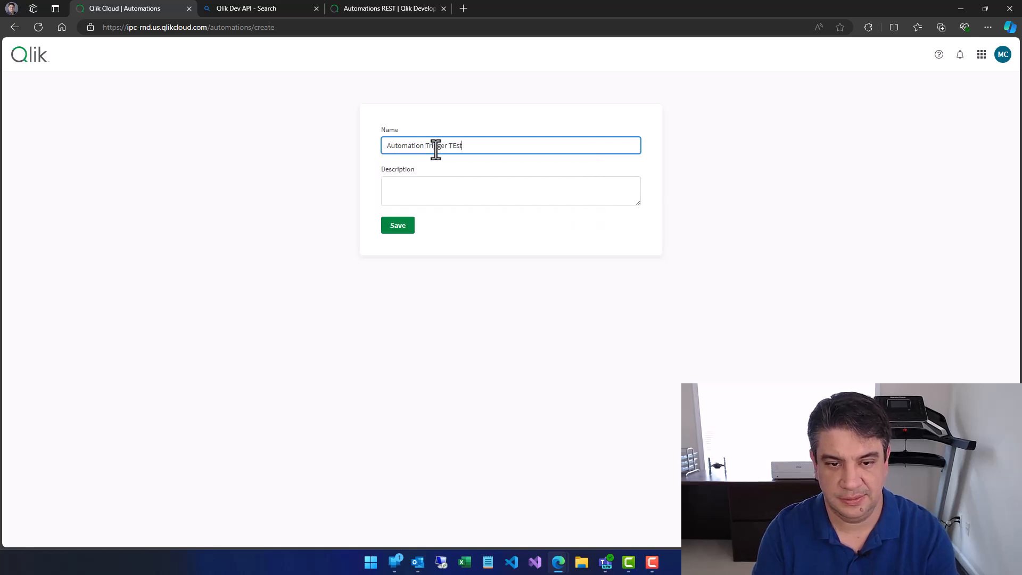
text(st)
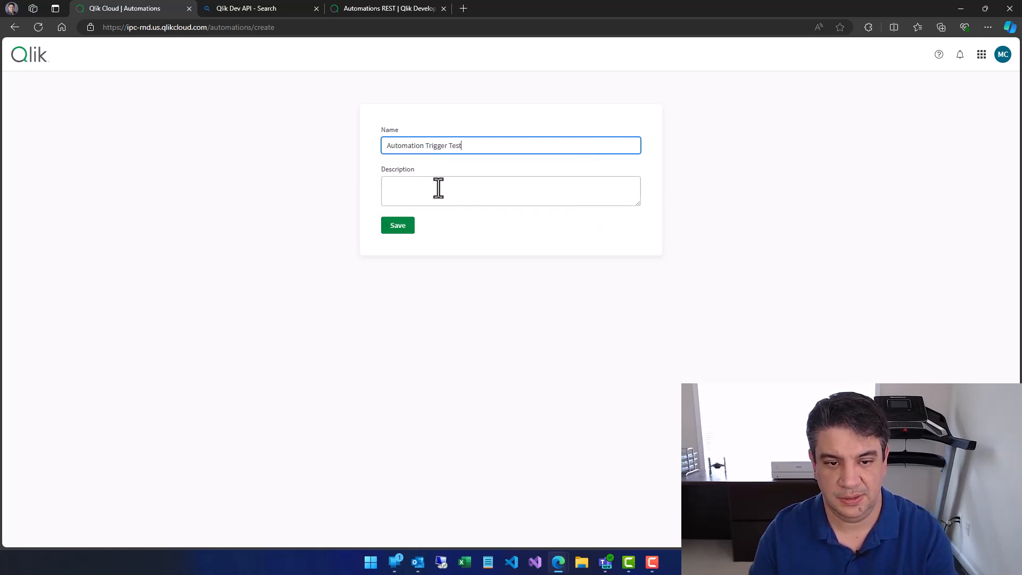
click(438, 190)
click(399, 226)
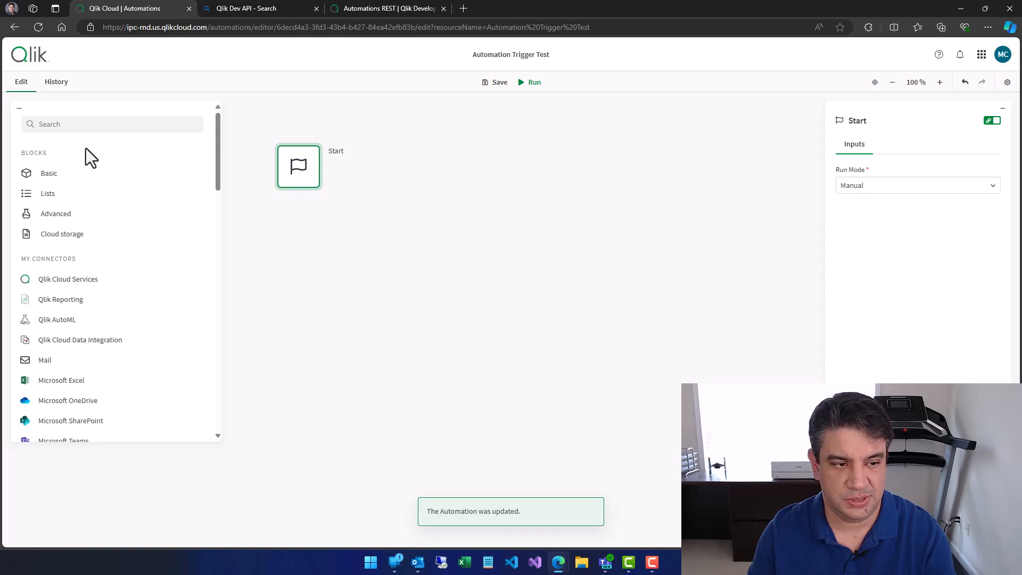
Step: Add an Output block under Start showing 'Do something cool with this Automation'
click(96, 124)
text(Outp)
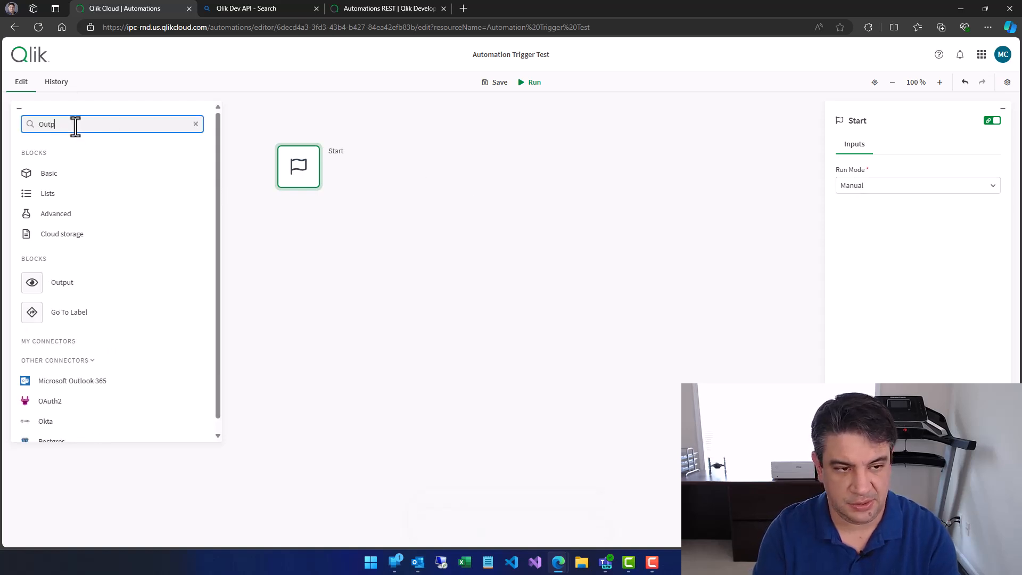
drag(63, 282, 312, 258)
click(879, 185)
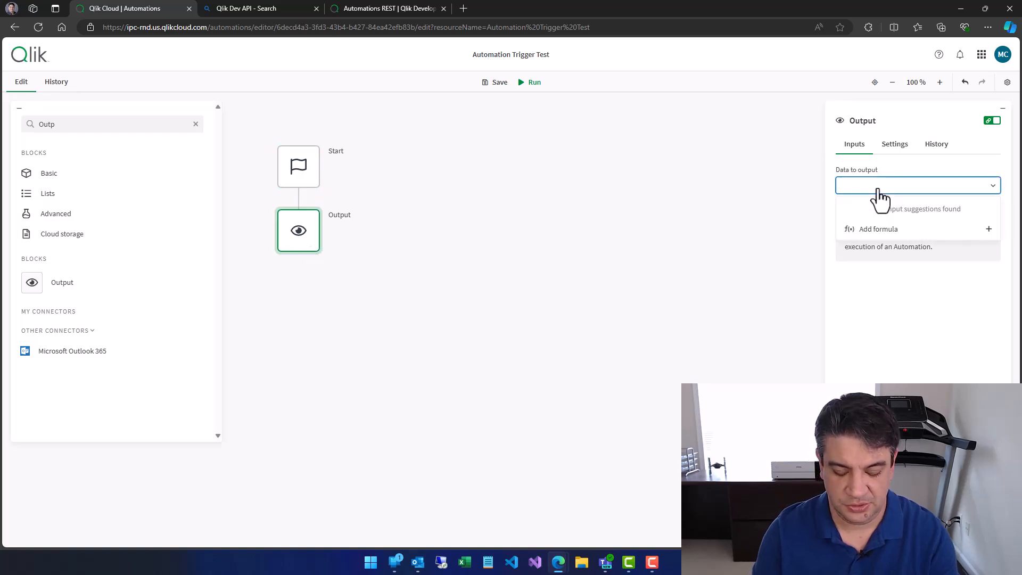
text(Do )
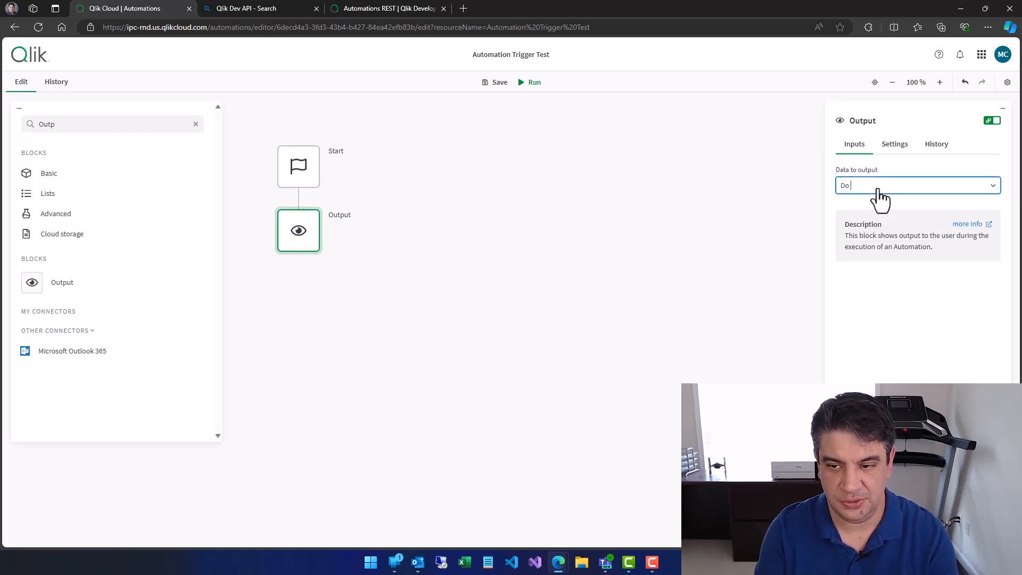
text(something cool with this Automati)
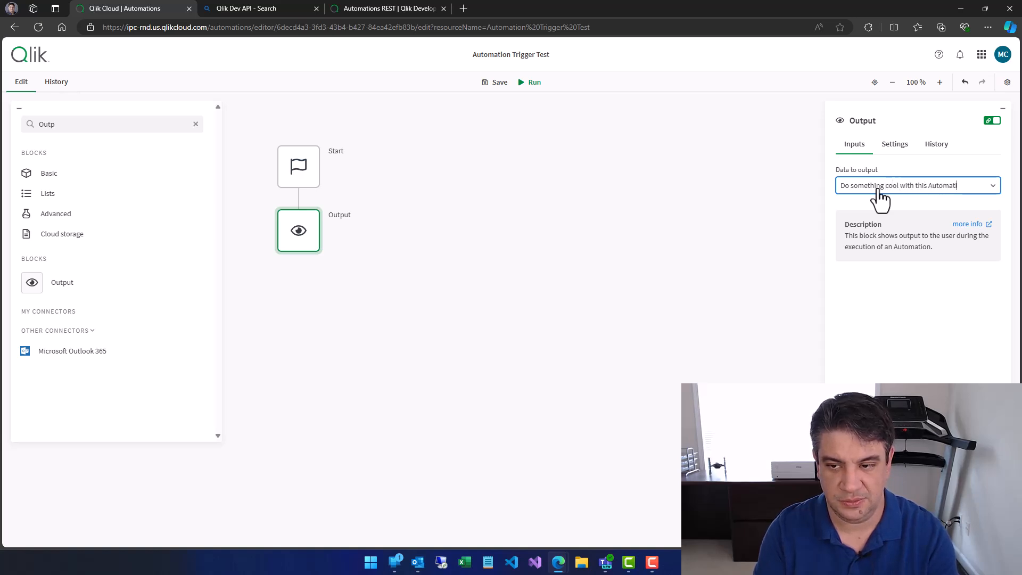
text(n)
click(565, 235)
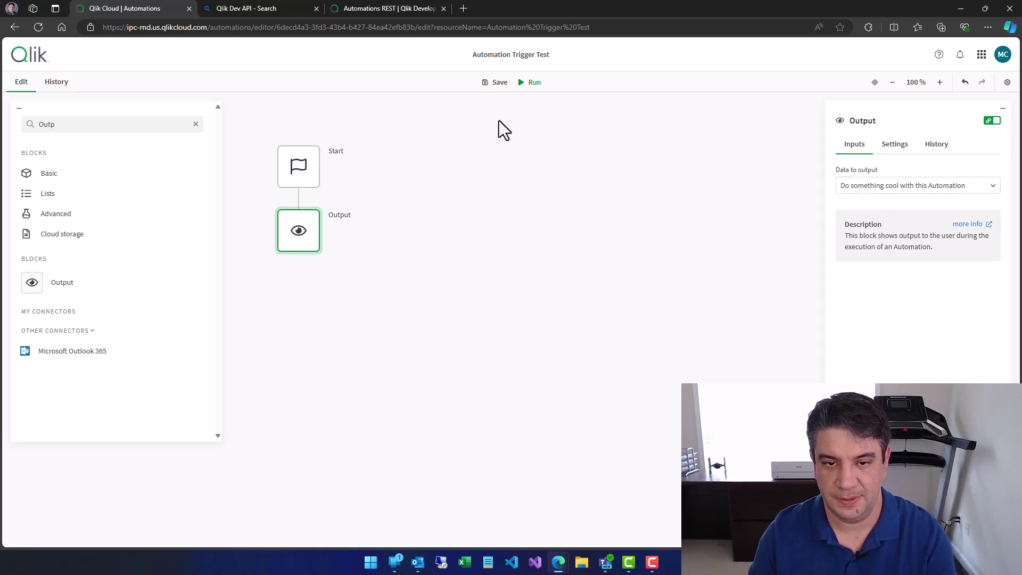
Step: Save the automation and run it manually
click(495, 82)
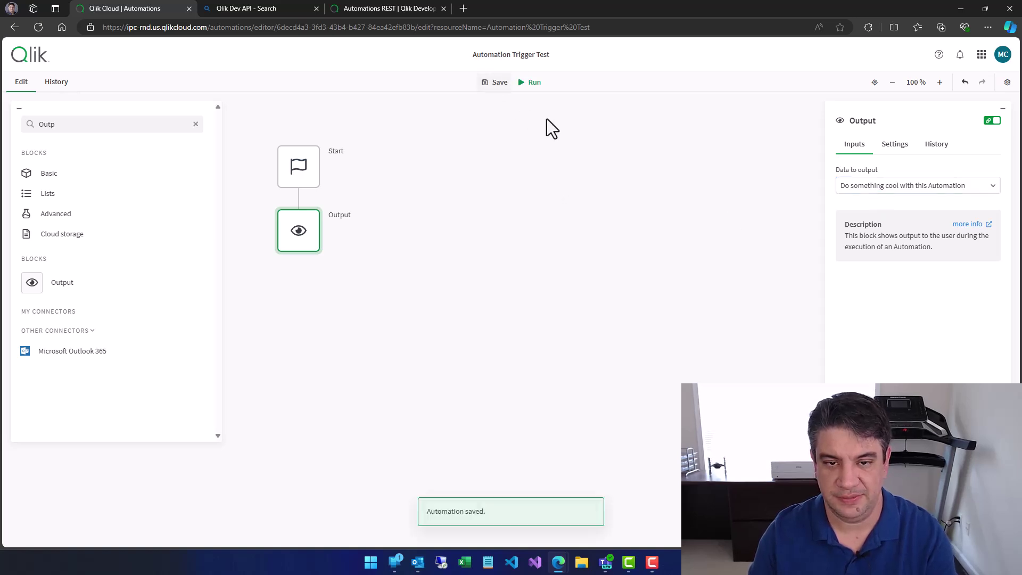
click(534, 82)
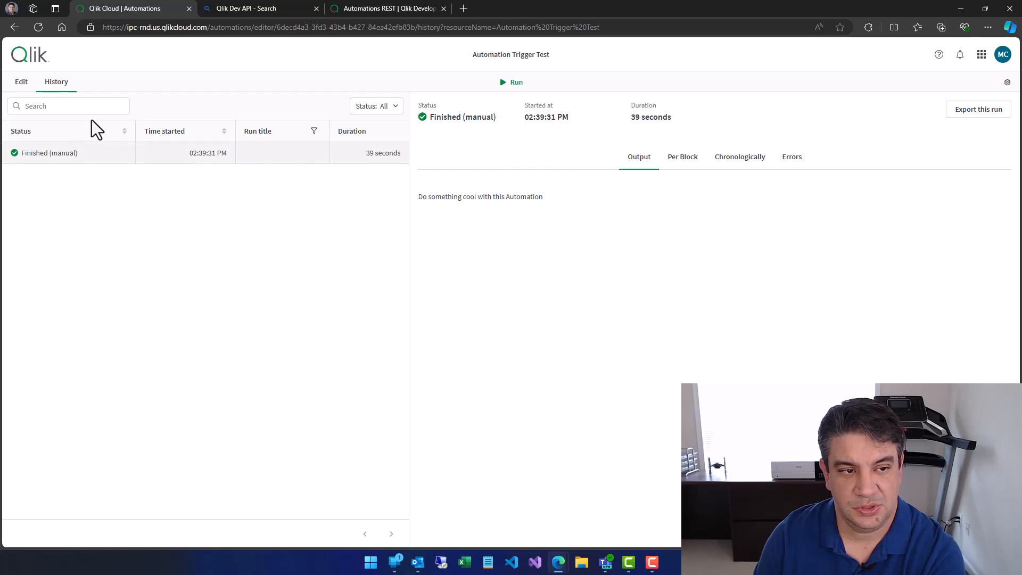
Step: Check the run history and copy the automation id from the editor's web address
click(21, 81)
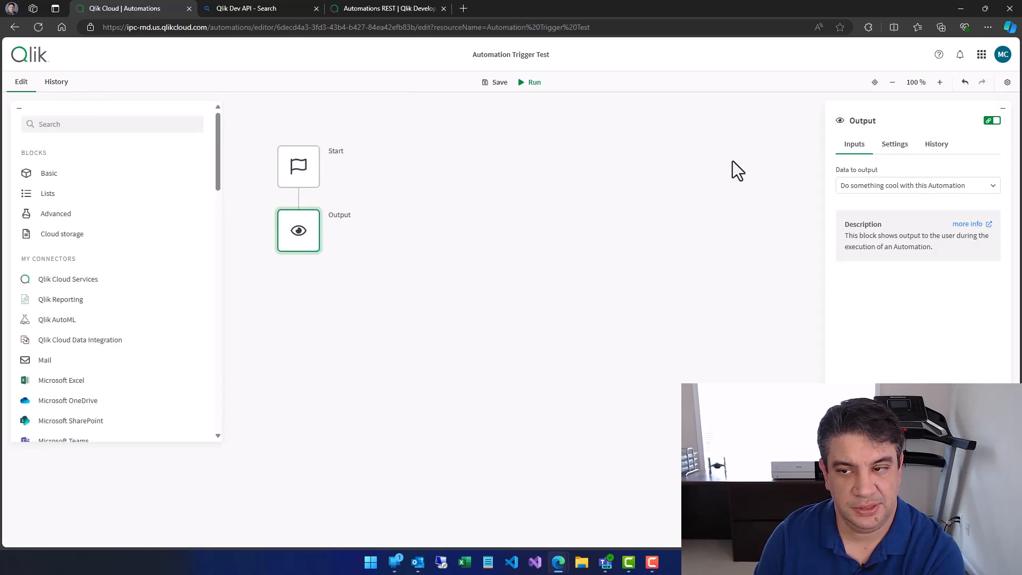
click(56, 82)
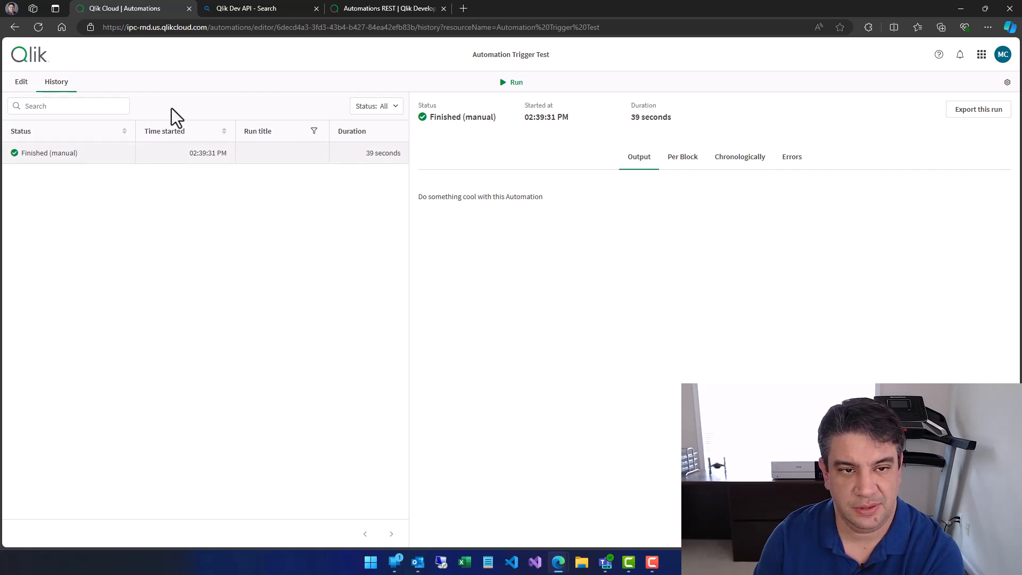
click(20, 81)
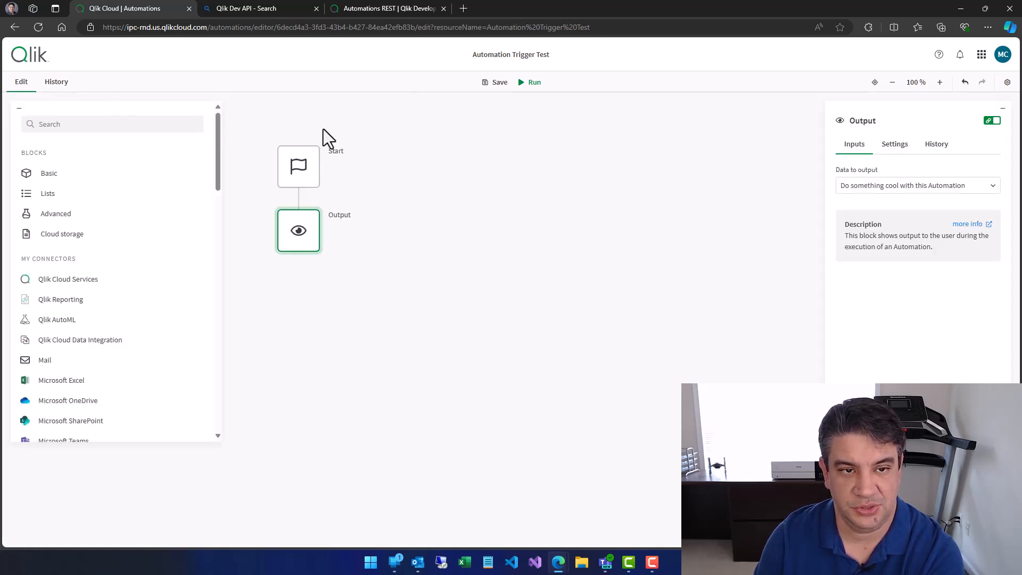
click(293, 27)
drag(274, 28, 408, 27)
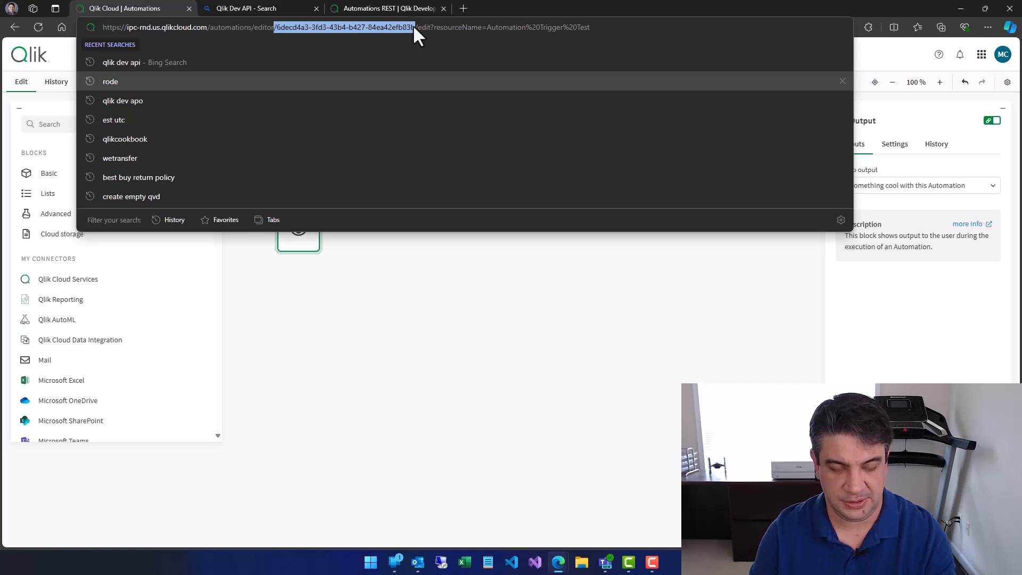
click(487, 562)
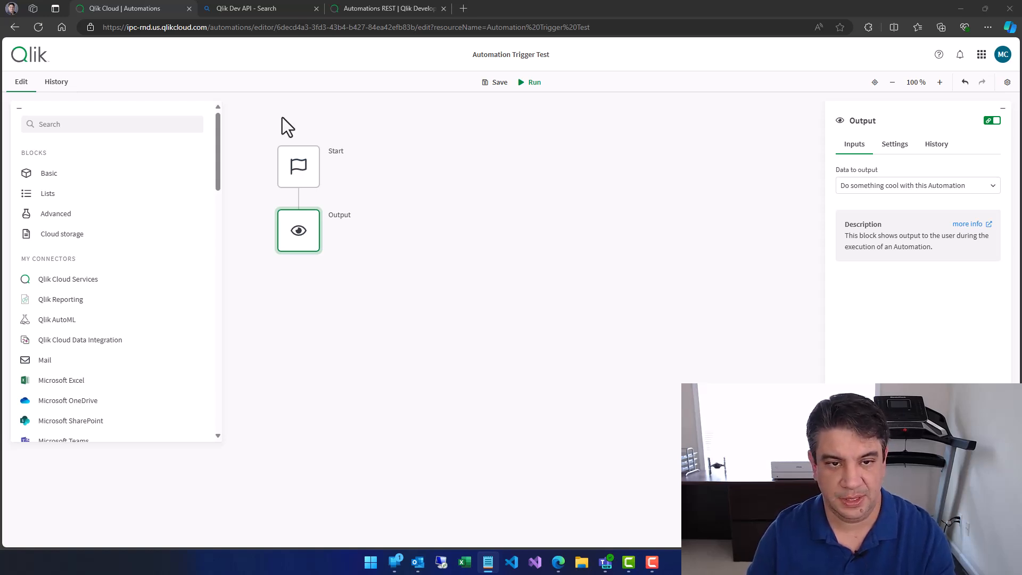
click(32, 54)
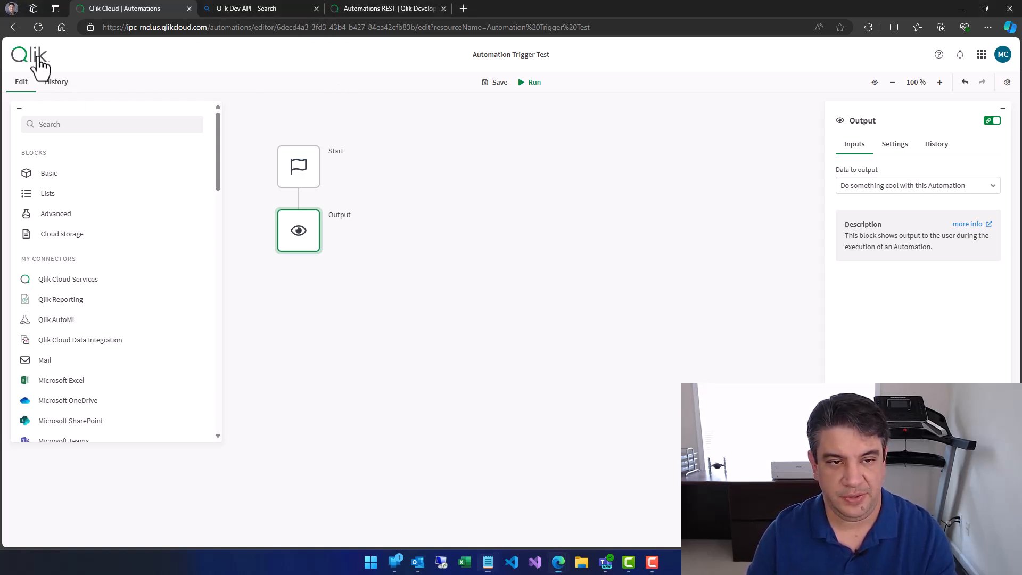
Step: Copy the Create a run curl sample from the REST docs and go to postman.com in a new tab
click(391, 8)
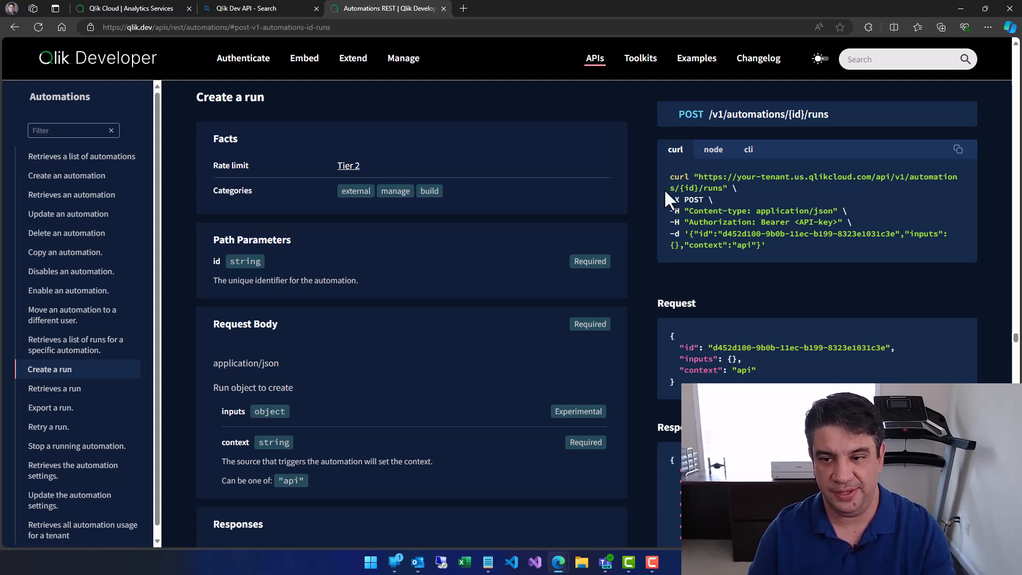
click(958, 150)
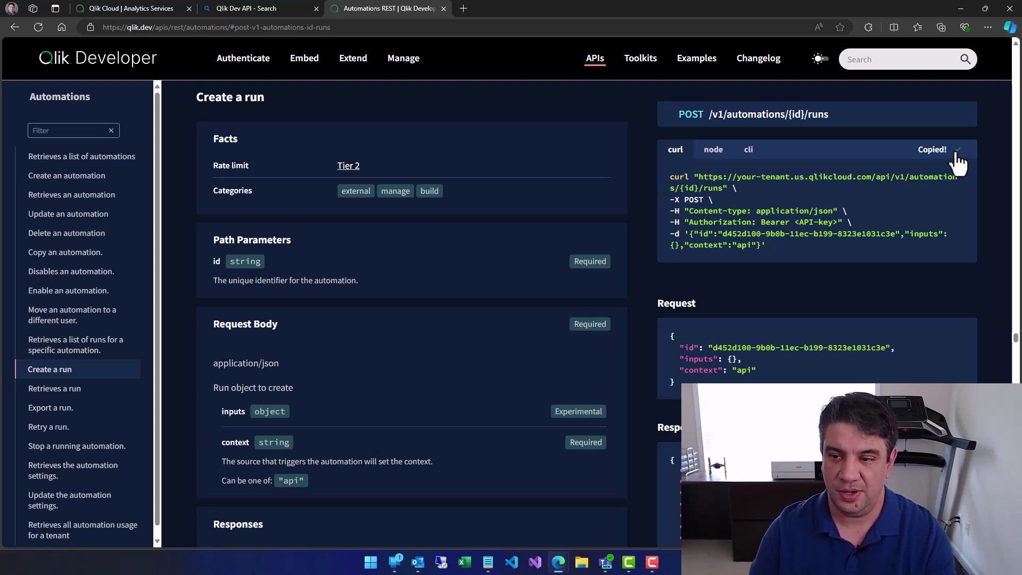
click(464, 10)
text(postman.co/workspace/IPC-Global~19c5bfed-284e-4808-a601-d6a20f3e20bf/import)
key(Return)
Step: Paste the copied curl command into Postman's import, checking the docs once
click(186, 96)
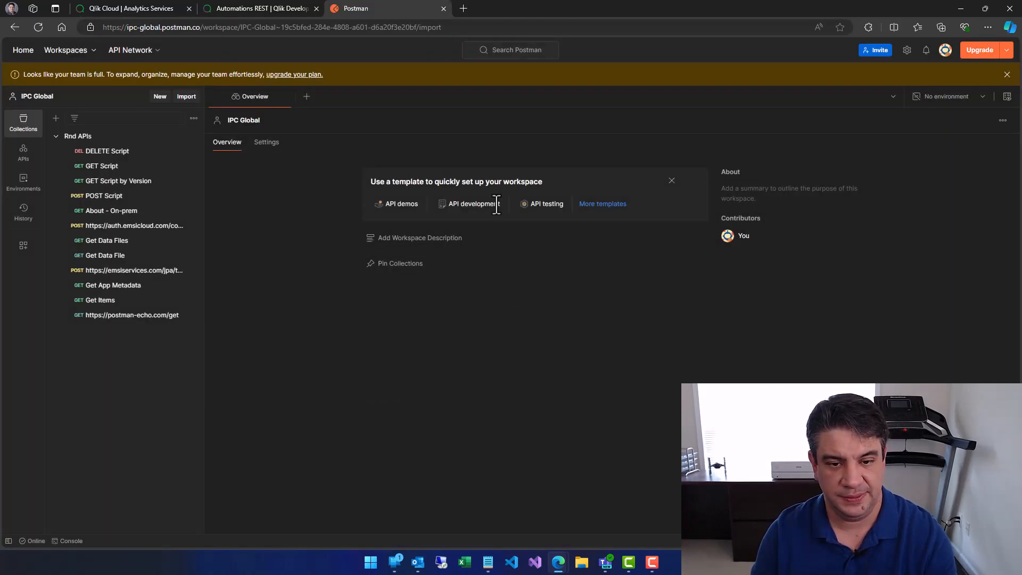
key(ctrl+v)
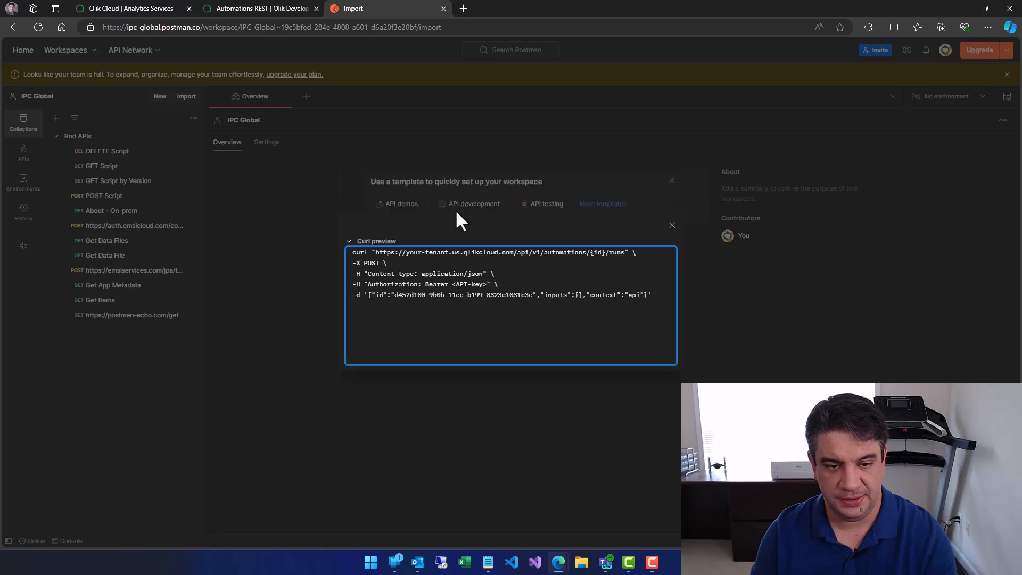
click(278, 8)
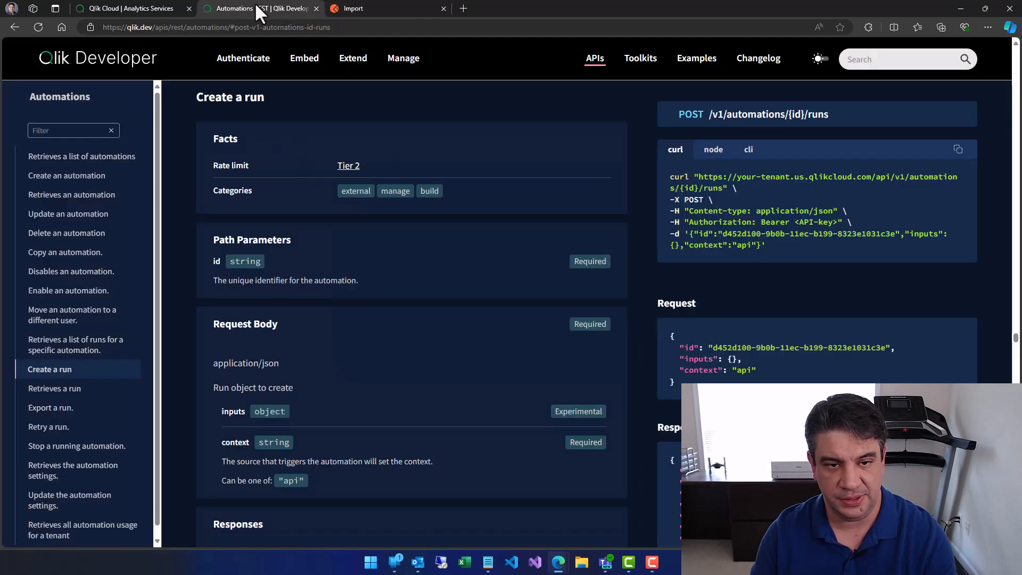
click(353, 8)
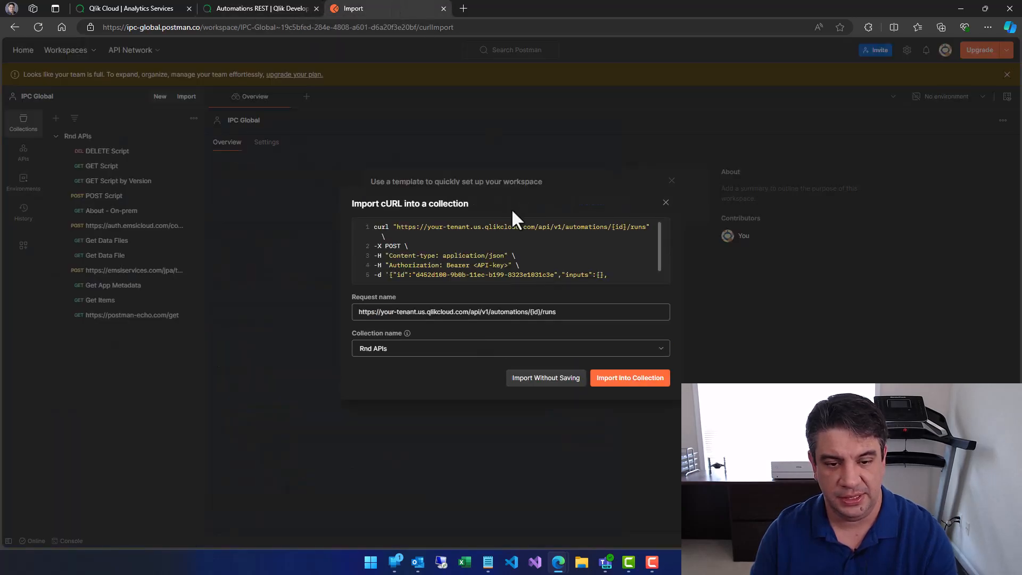
Step: Rename the imported request to 'Create a run' and import it into the Rnd APIs collection
click(474, 312)
triple_click(474, 312)
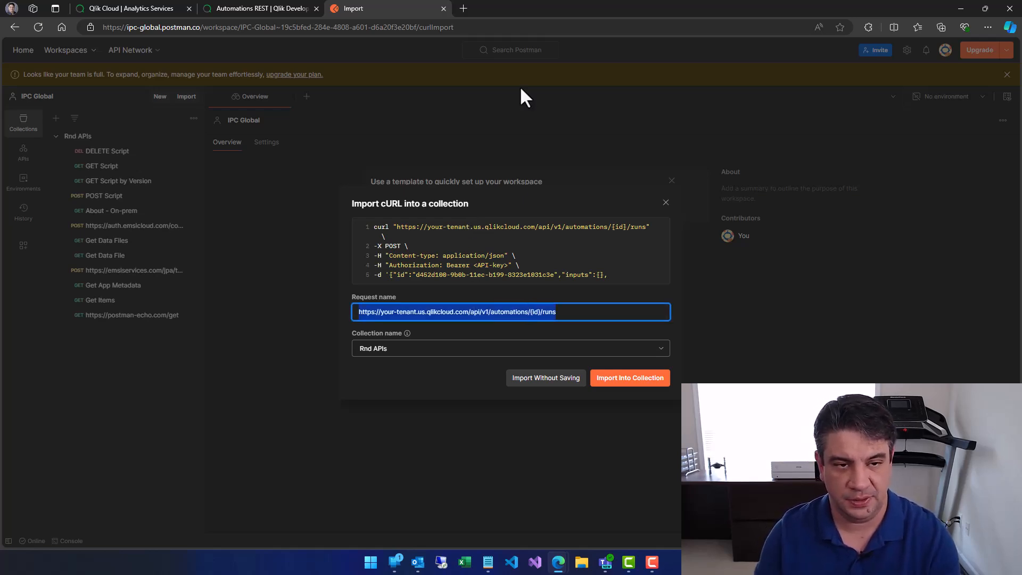
click(228, 8)
click(353, 8)
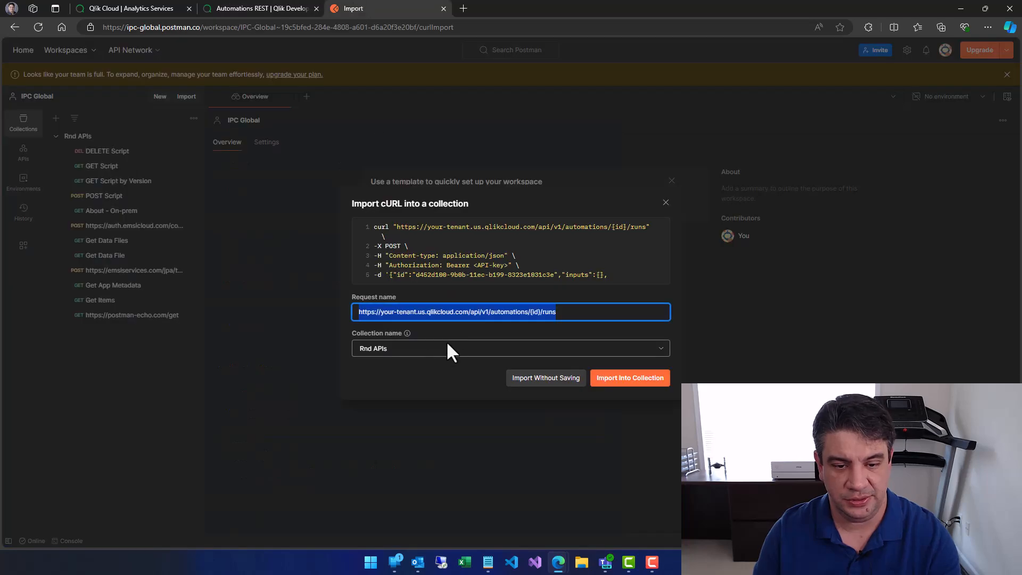
click(458, 312)
triple_click(459, 311)
text(C)
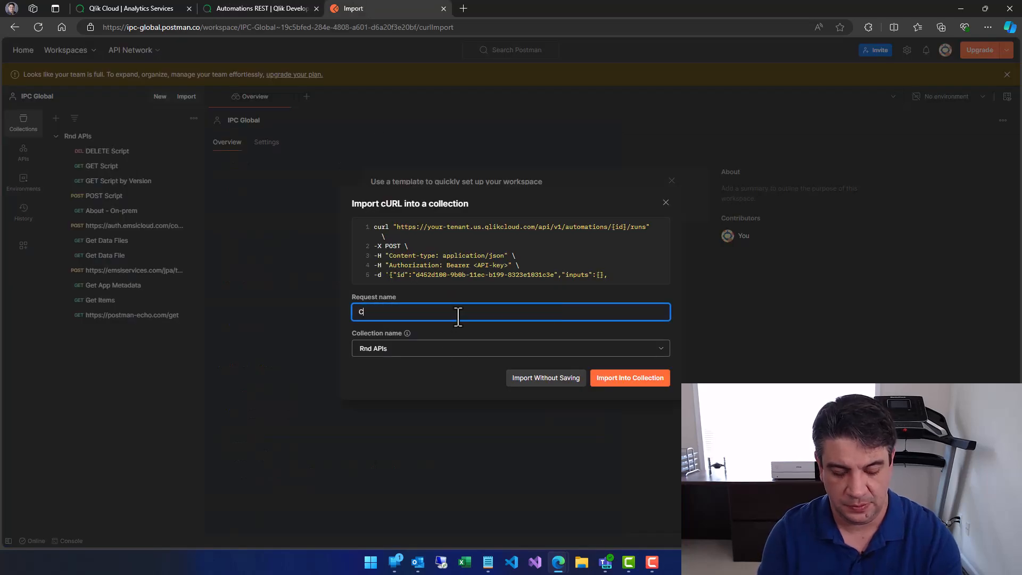
text(reate a run)
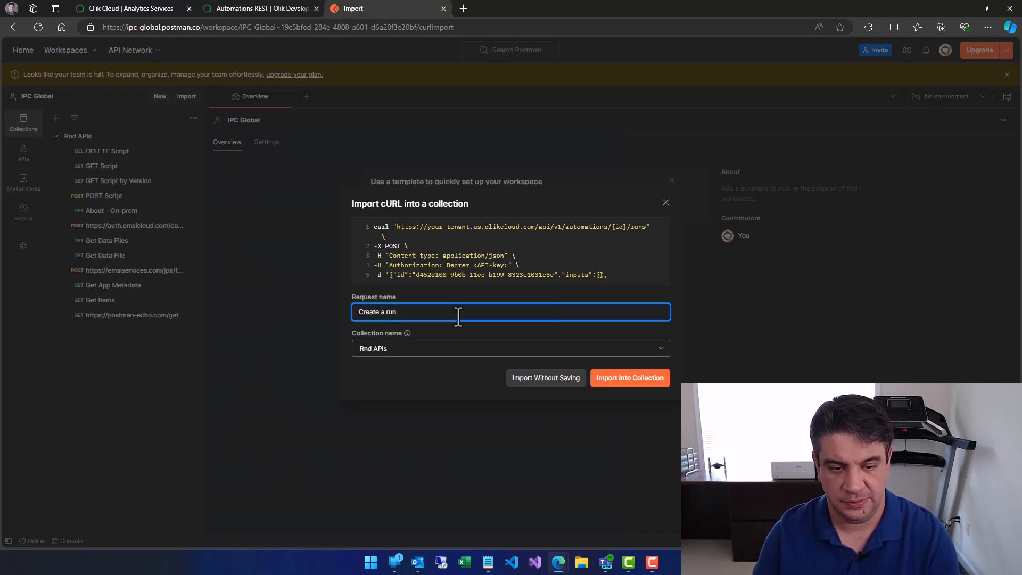
click(630, 378)
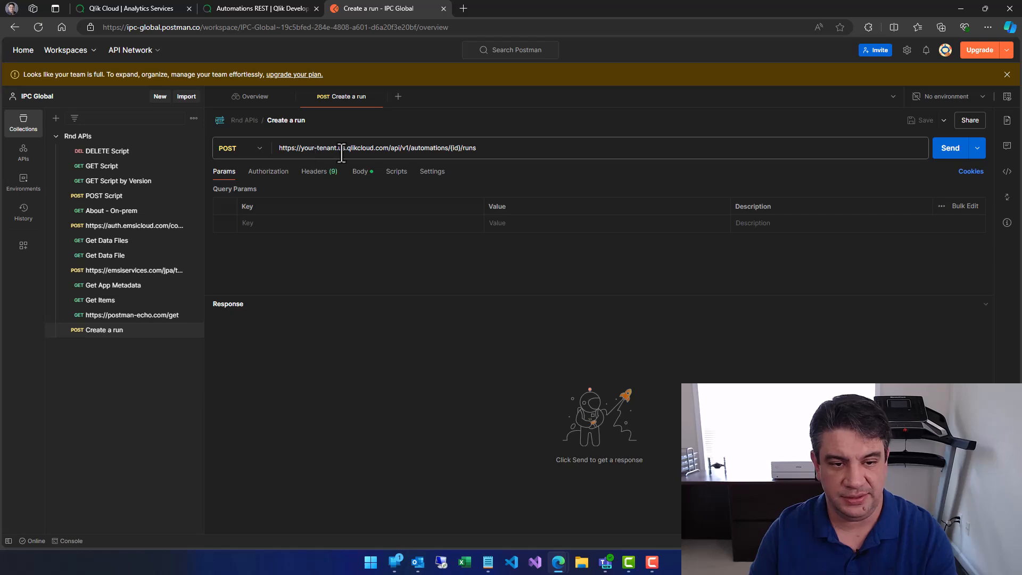
Step: Copy the ipc-rnd tenant from the Qlik Cloud address and paste it over your-tenant in the request URL
click(129, 8)
click(136, 27)
drag(128, 27, 148, 29)
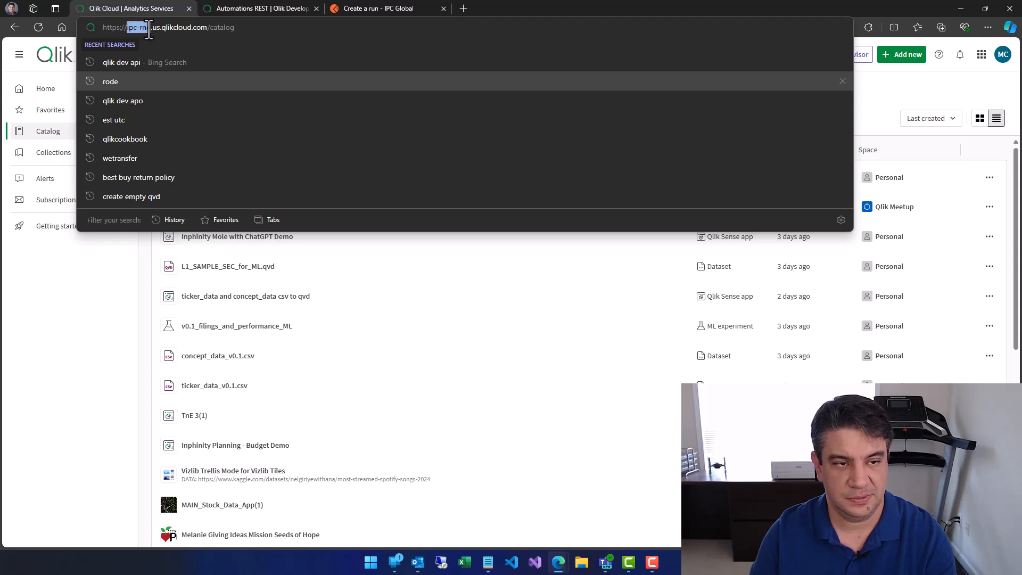
click(376, 8)
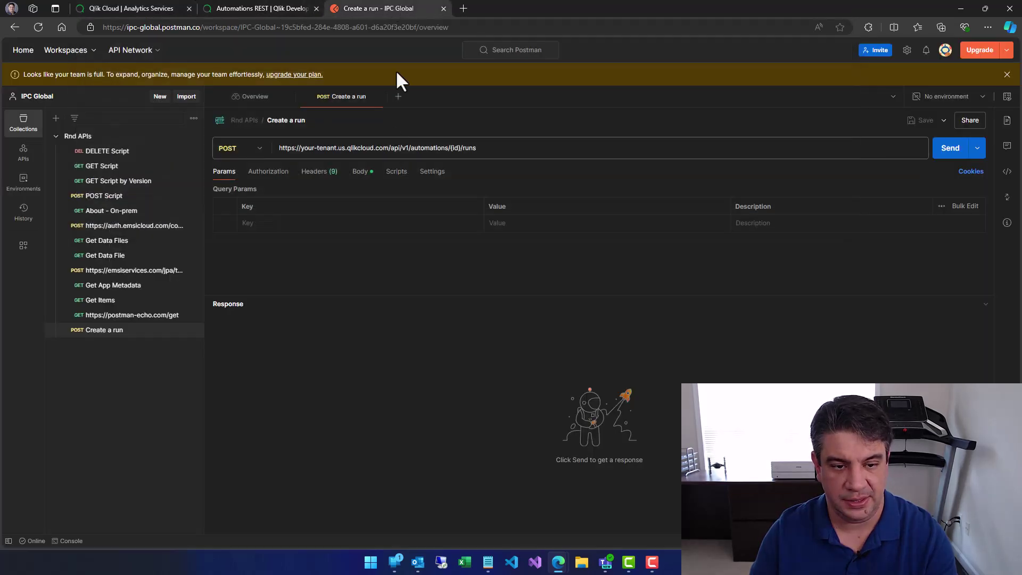
click(303, 148)
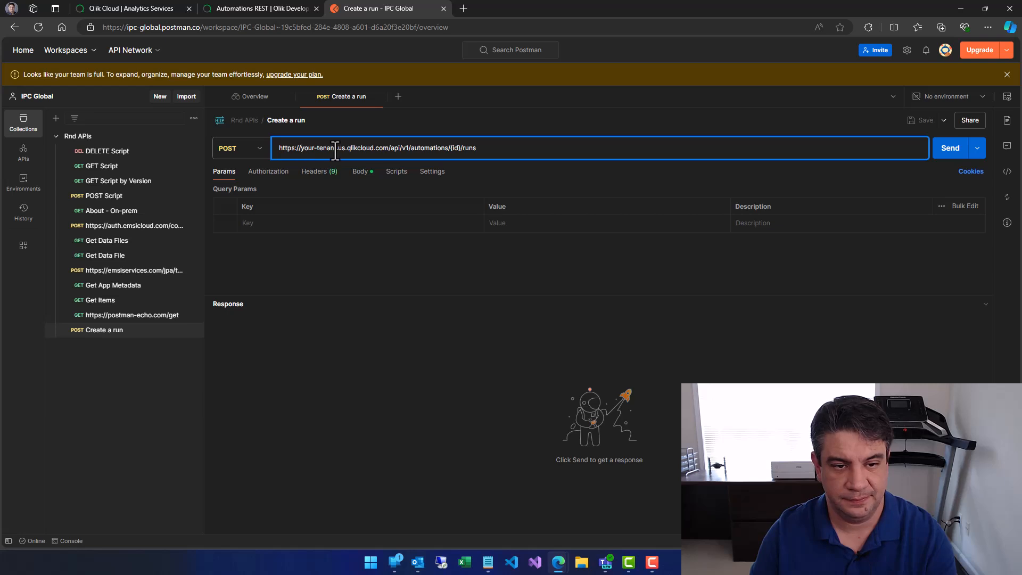
double_click(320, 148)
key(ctrl+v)
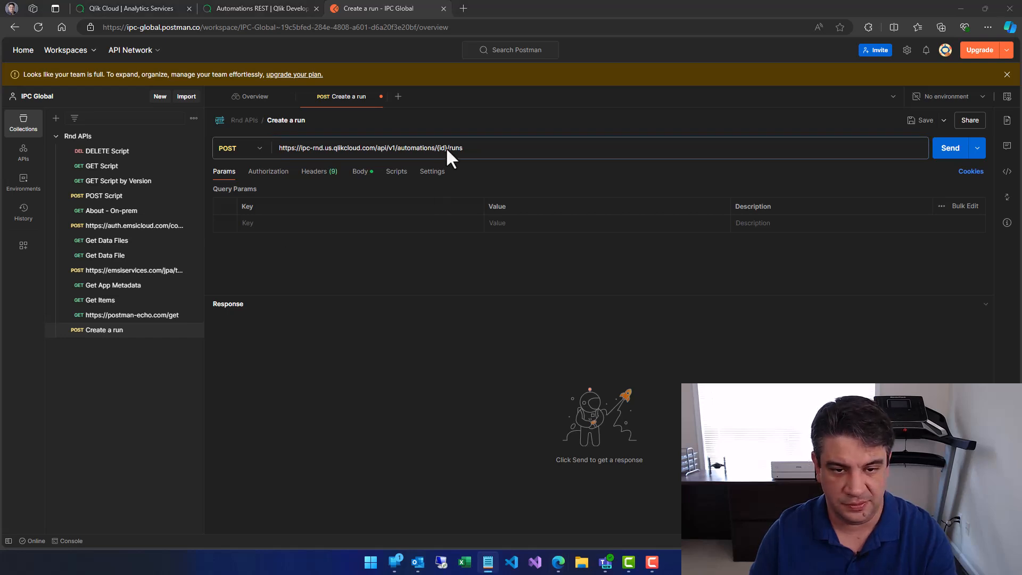
Step: Replace the {id} placeholder in the URL with the real automation id
double_click(446, 147)
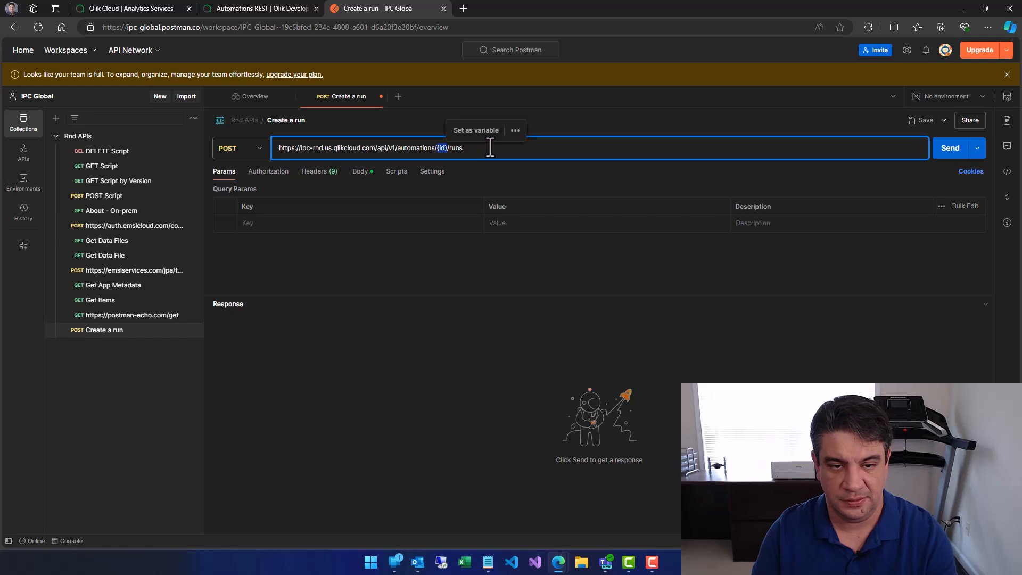
key(ctrl+v)
click(460, 148)
click(314, 171)
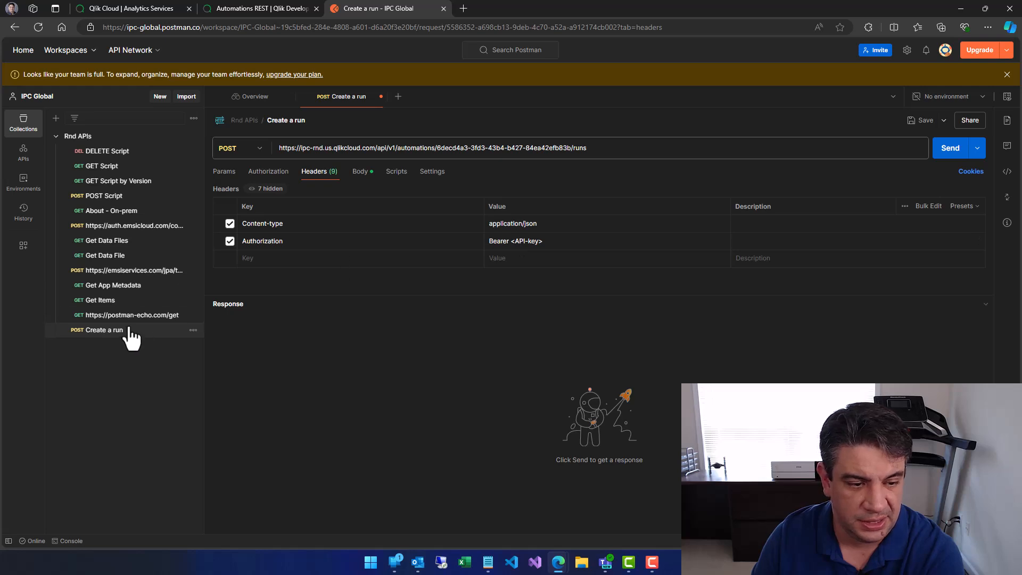
Step: Copy the bearer token from the Get Items request's Authorization header
click(100, 300)
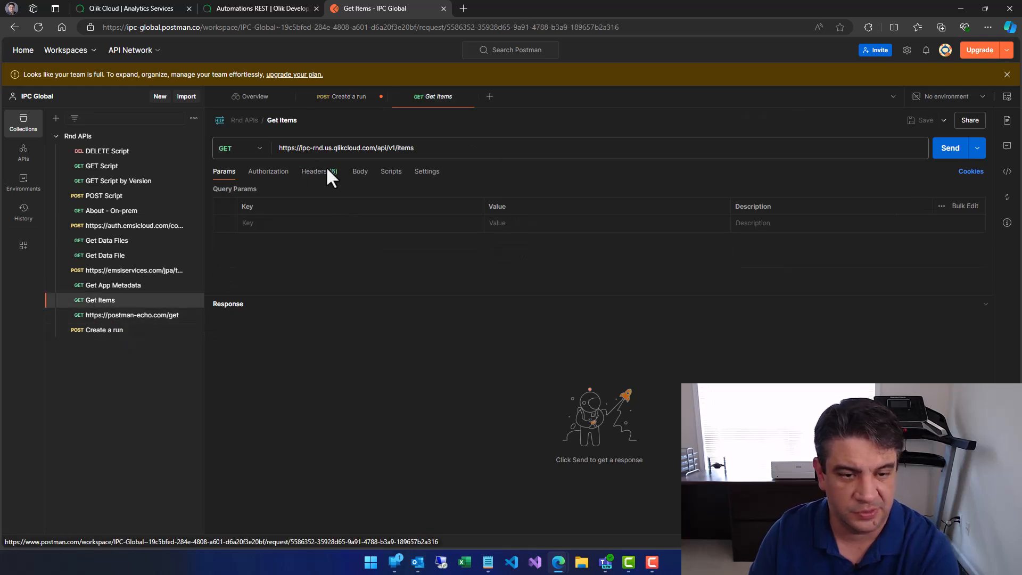
click(314, 171)
click(564, 224)
key(ctrl+a)
Step: Paste the real bearer token over the Bearer <API-key> placeholder in Create a run's Authorization header
click(104, 330)
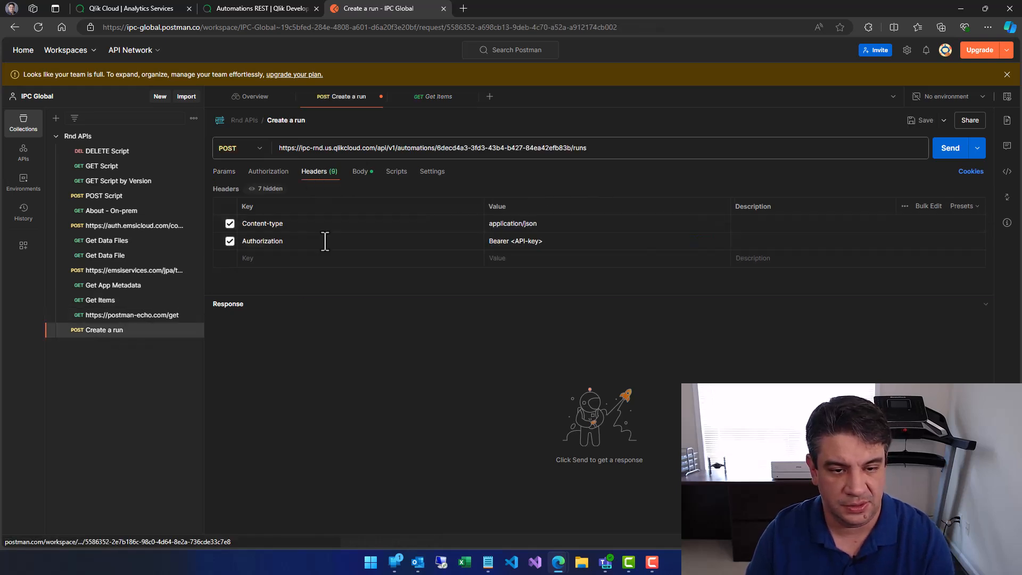
click(532, 241)
key(ctrl+a)
key(ctrl+v)
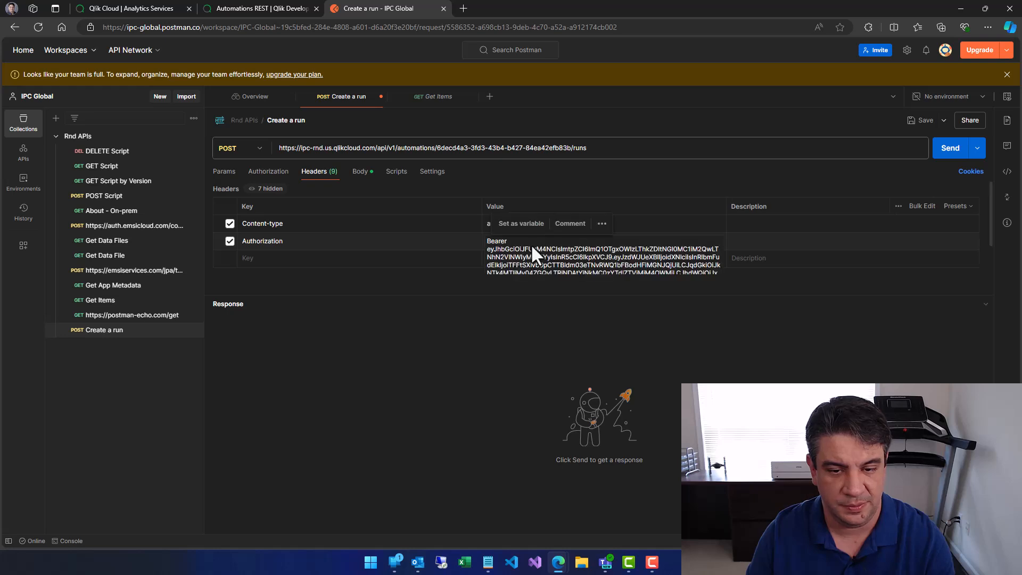
click(418, 334)
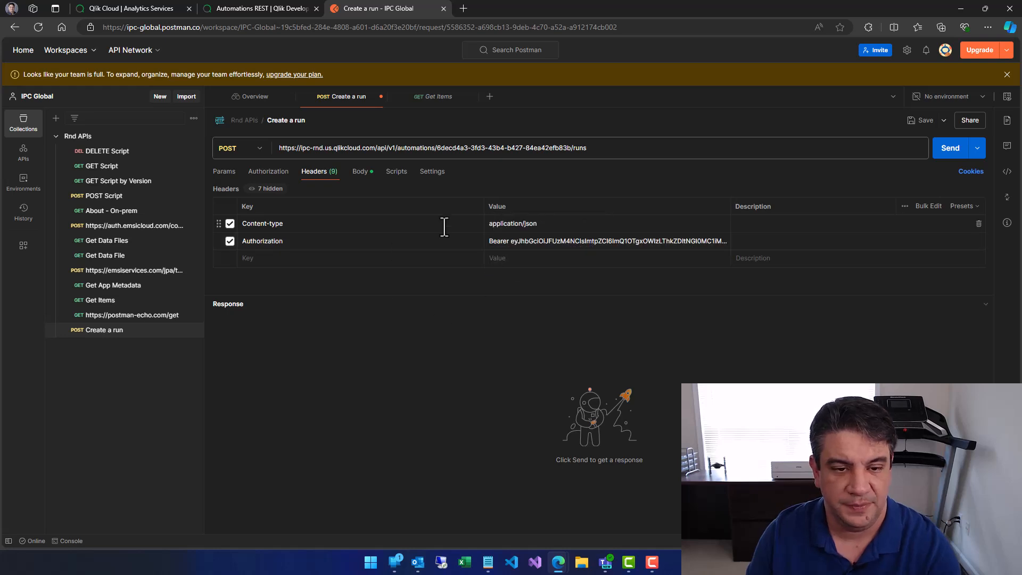
click(360, 171)
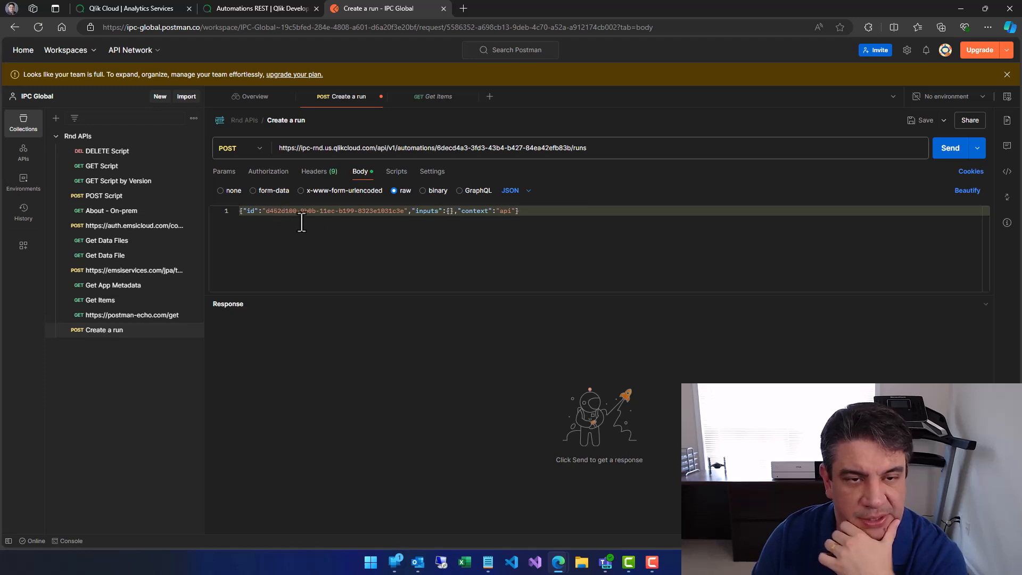
click(248, 8)
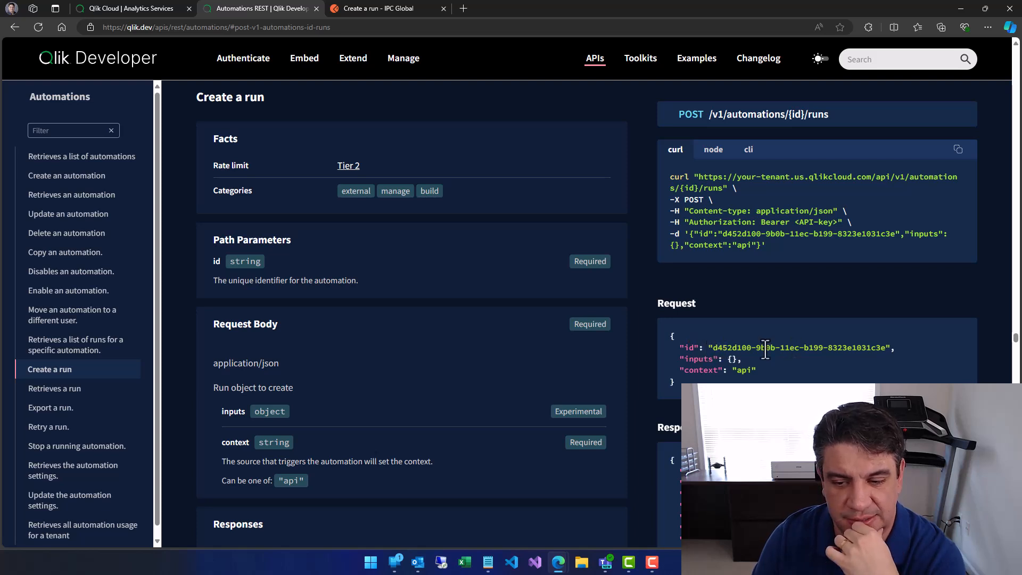
drag(713, 348, 888, 347)
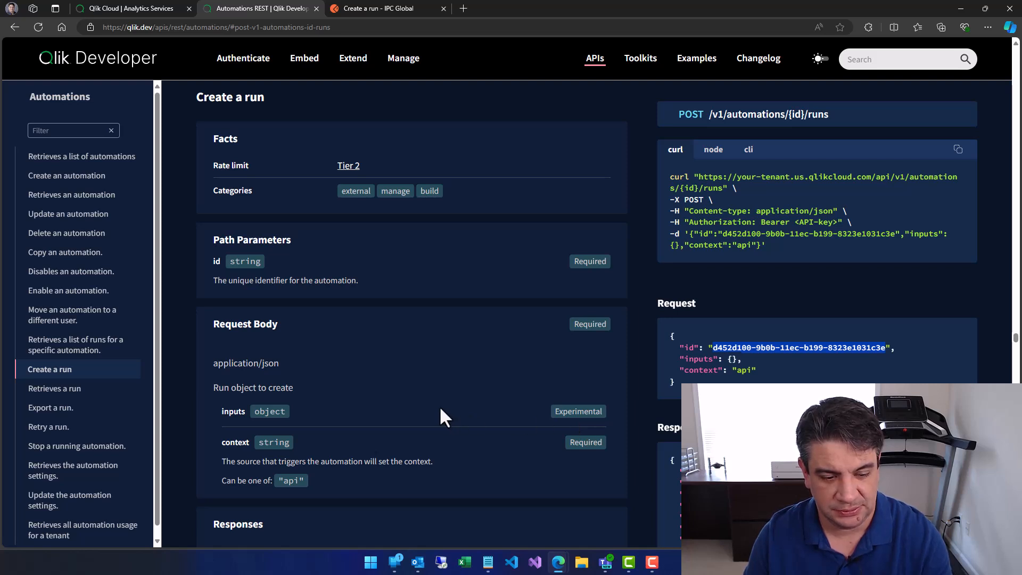
scroll(439, 406, down, 1)
scroll(439, 406, down, 1)
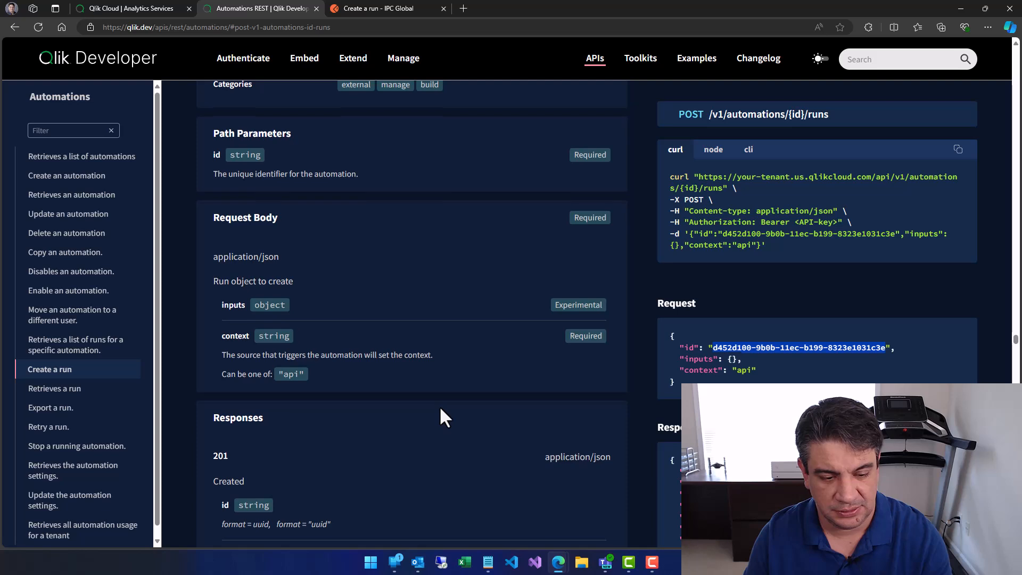
scroll(439, 406, down, 1)
scroll(438, 407, down, 1)
scroll(439, 405, down, 1)
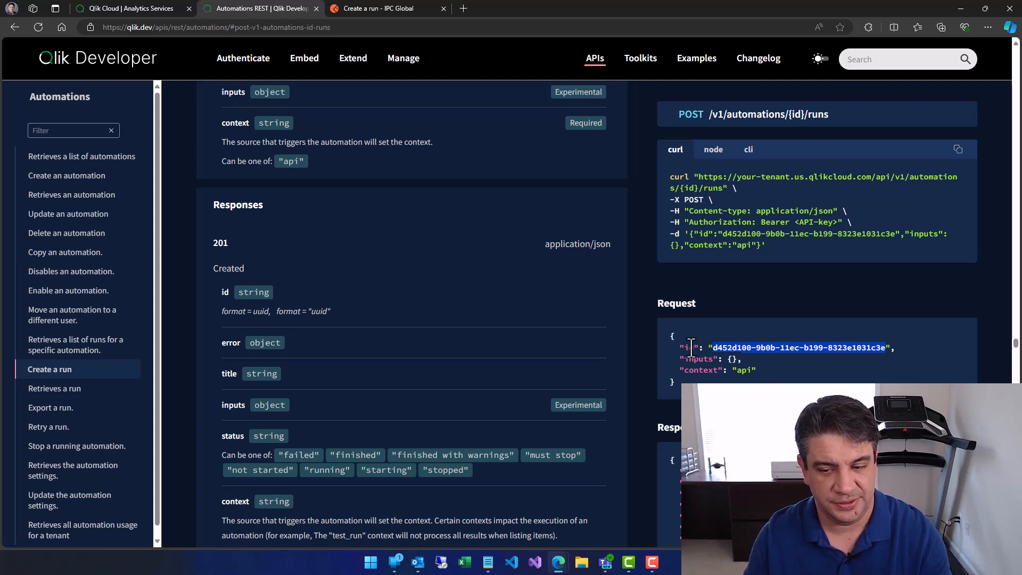
click(388, 8)
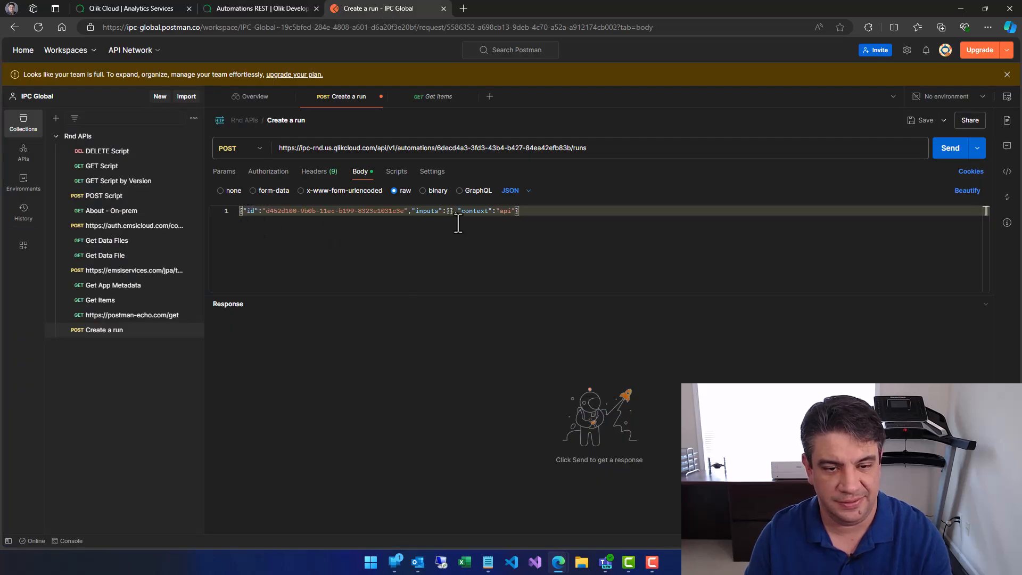
Step: Overwrite the id entry in the body, save the Create a run request and send it
shift+click(407, 211)
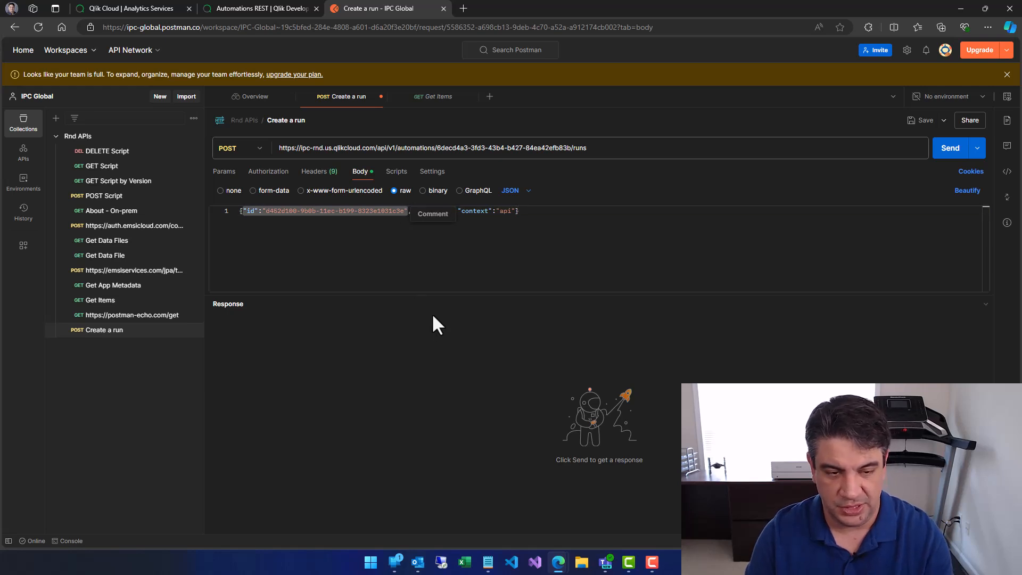
key(ctrl+v)
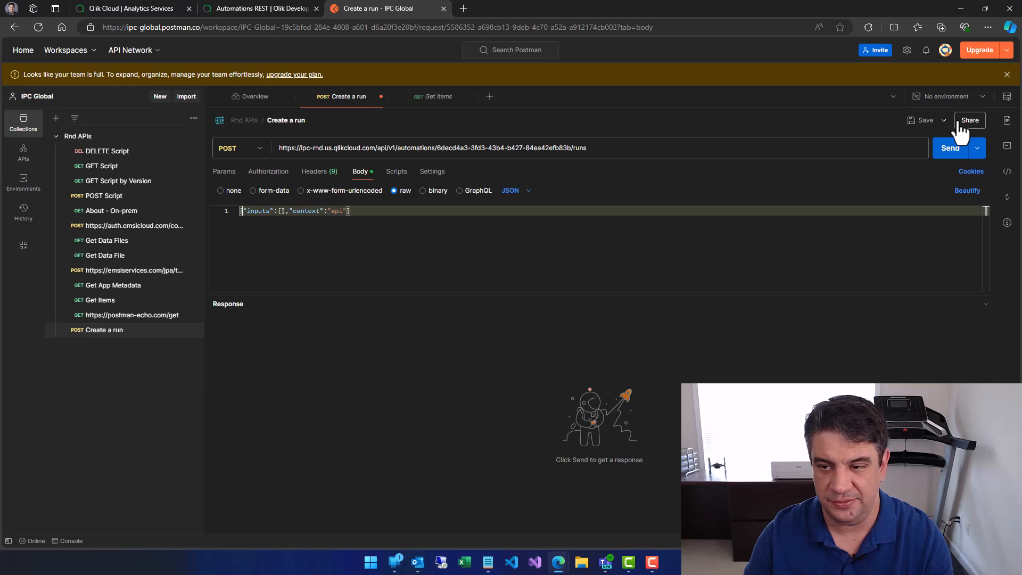
click(922, 122)
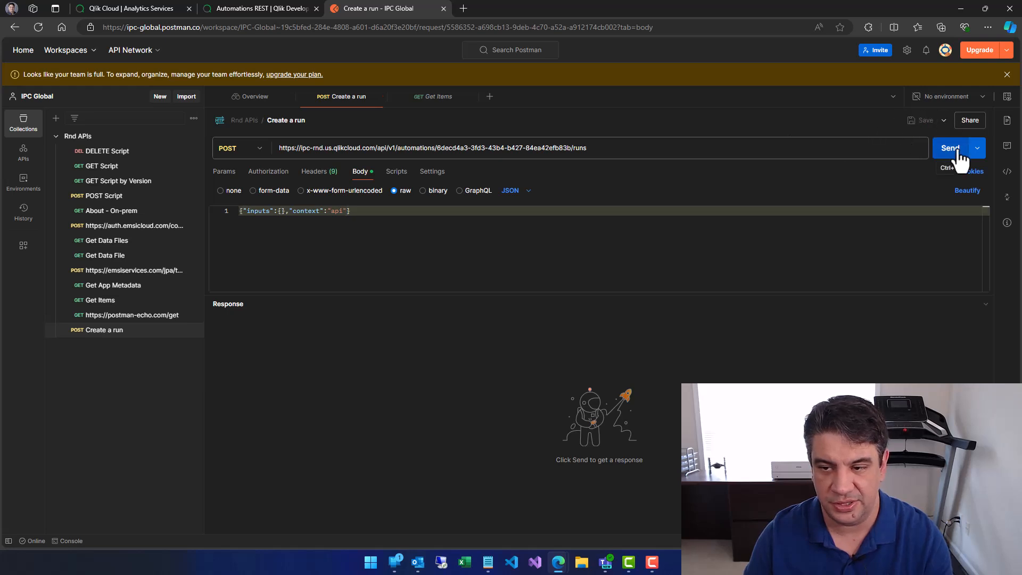
click(950, 147)
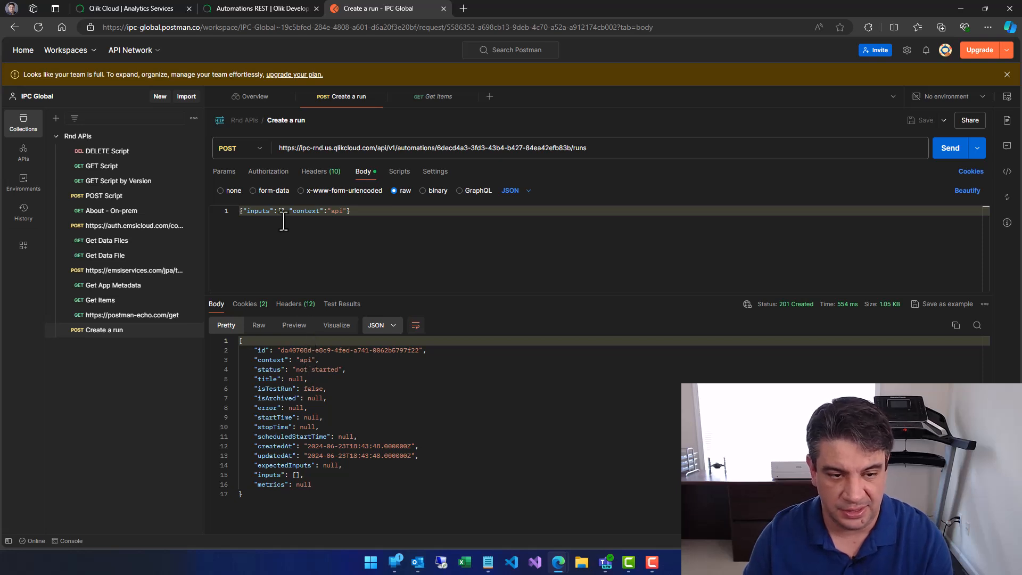
Step: Undo, delete the id entry so only inputs and context remain, and select the returned run id
key(ctrl+z)
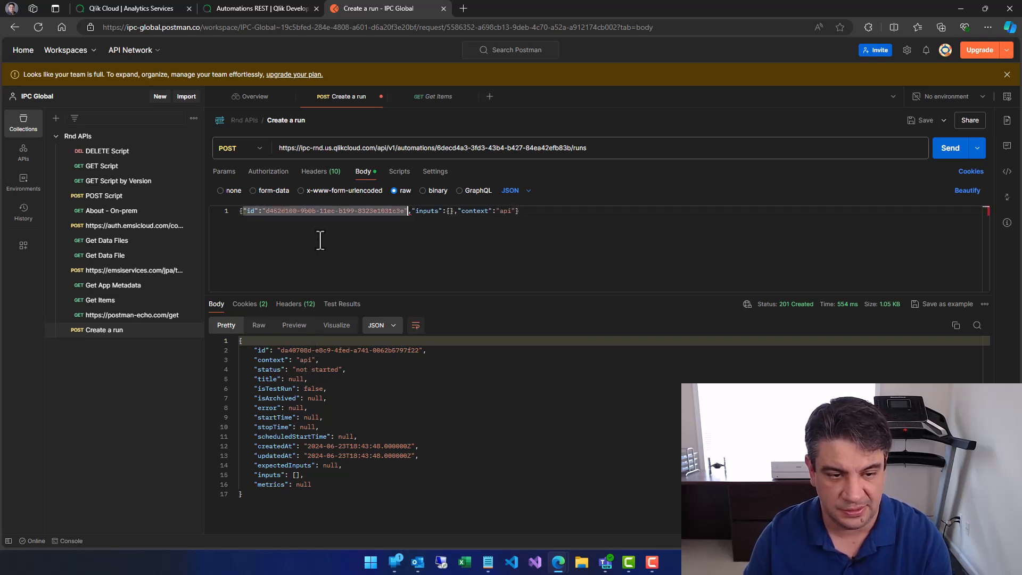
click(294, 222)
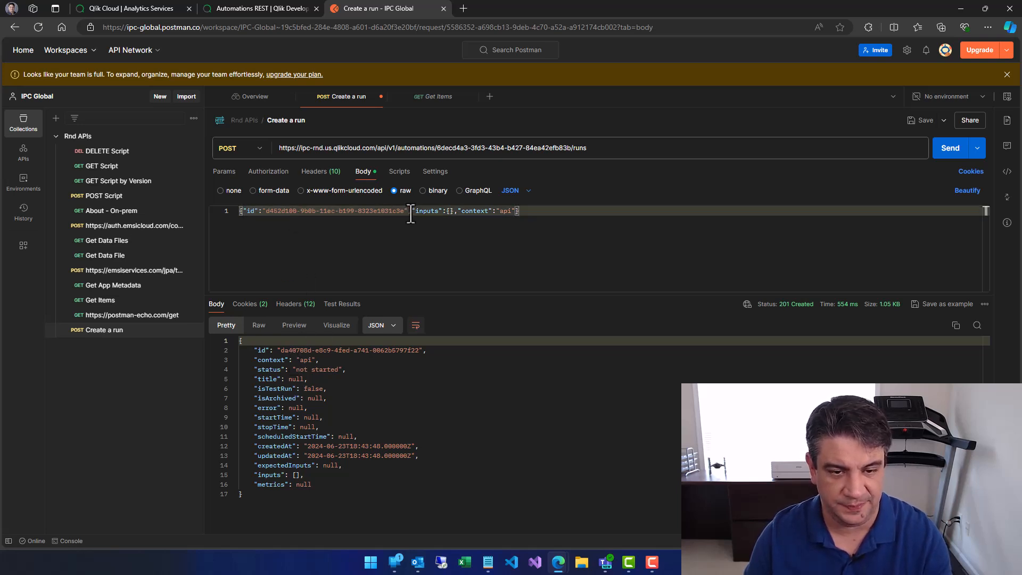
drag(410, 211, 237, 212)
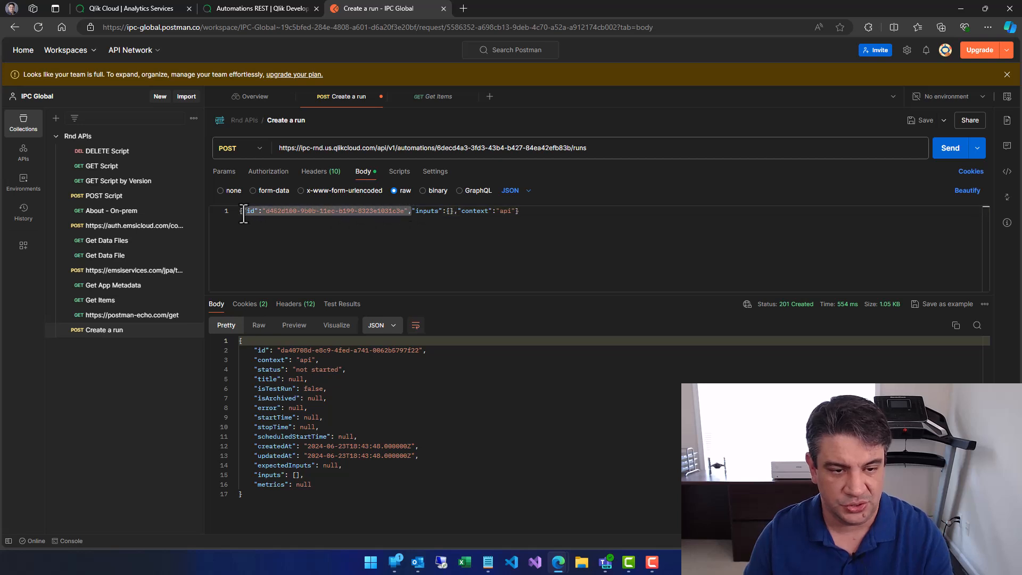
key(Delete)
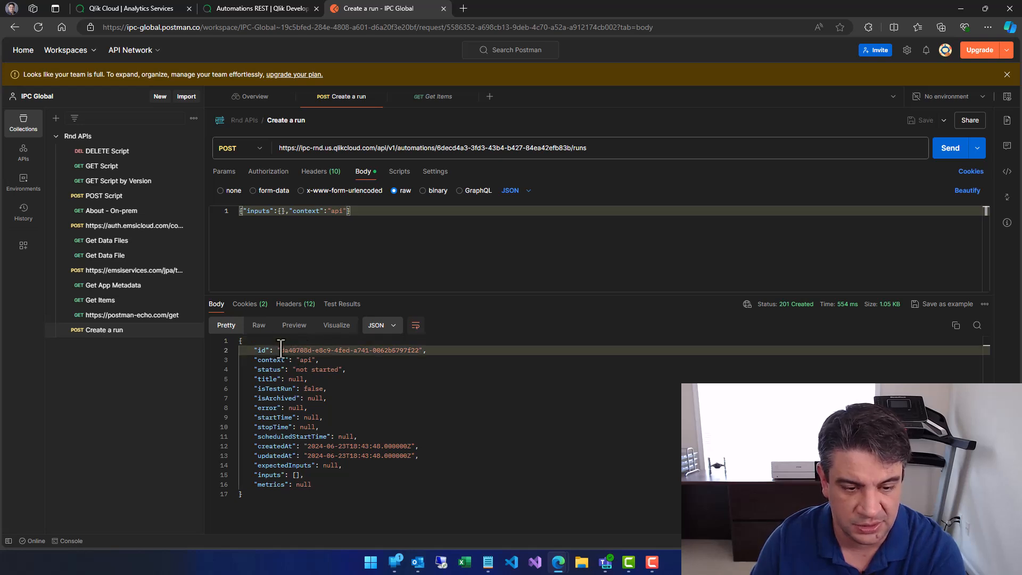
drag(281, 350, 421, 352)
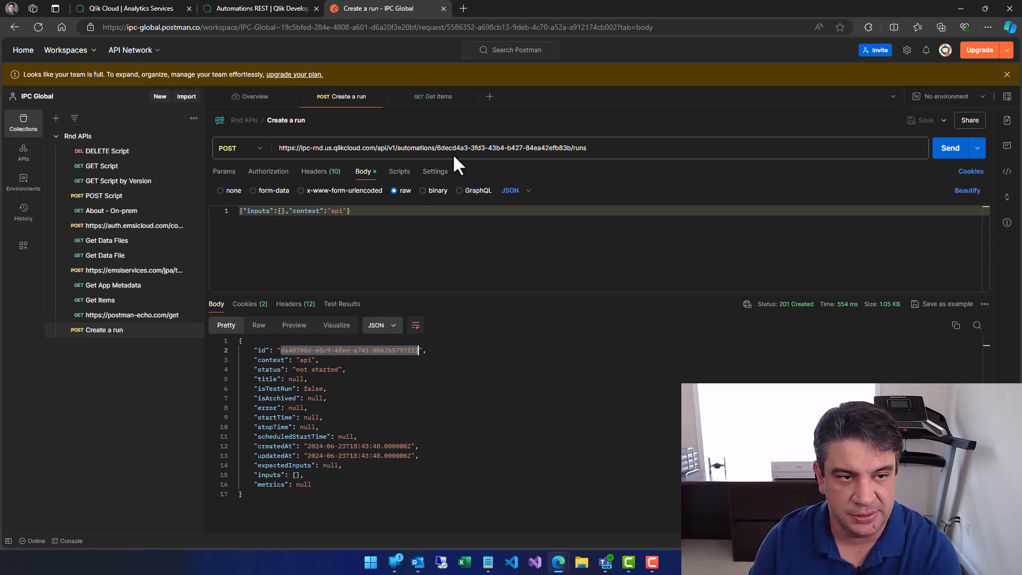
Step: Return to the Qlik Cloud tenant and go to My Automations, filtering the list by 'Au'
click(131, 9)
drag(126, 27, 172, 30)
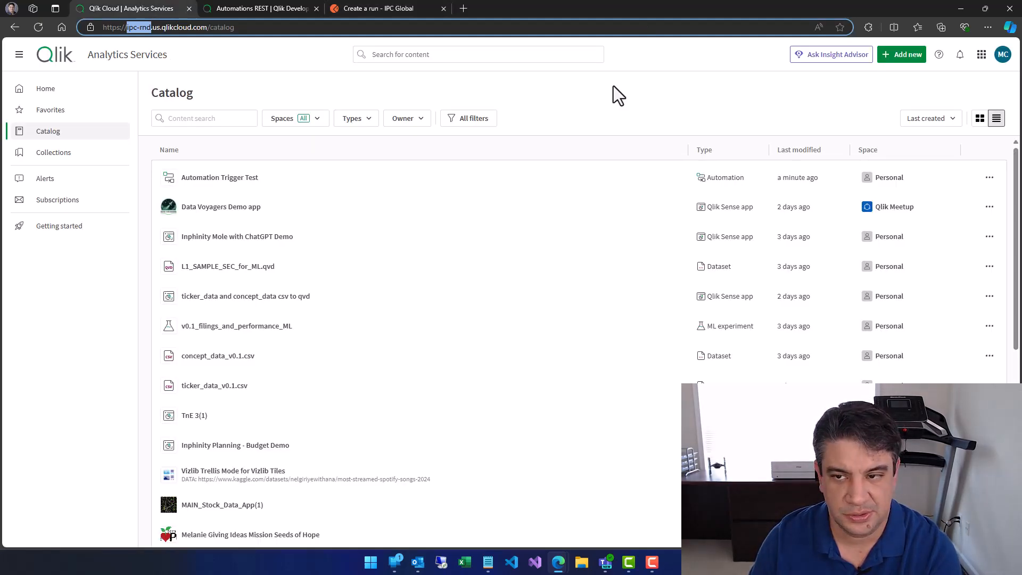
click(981, 54)
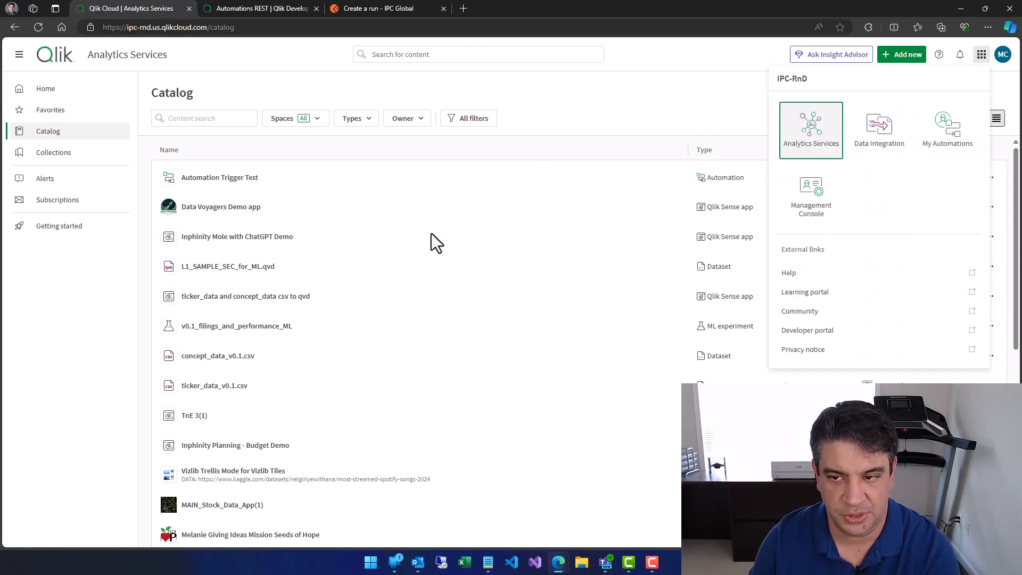
click(947, 128)
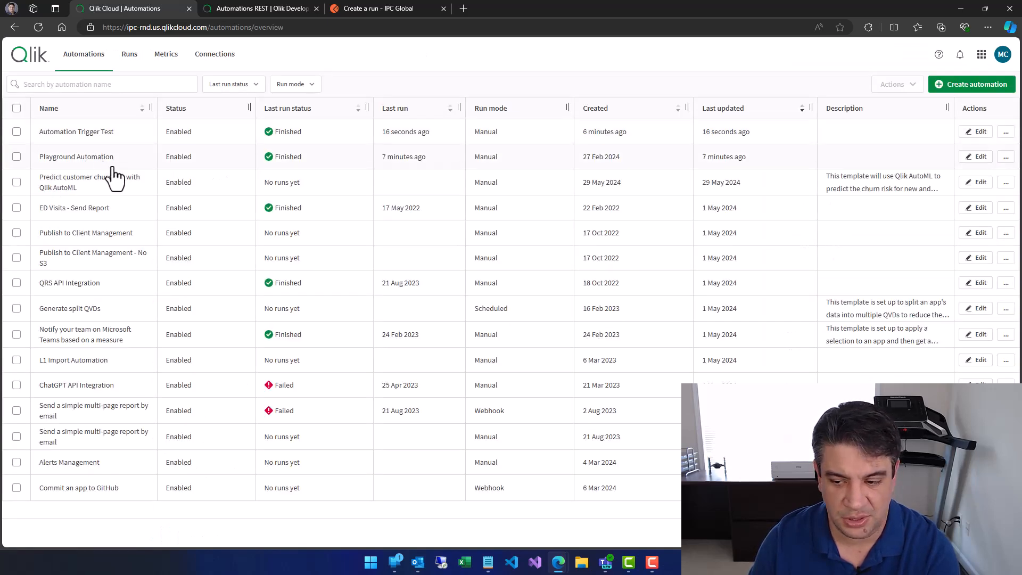
click(117, 84)
text(Automation)
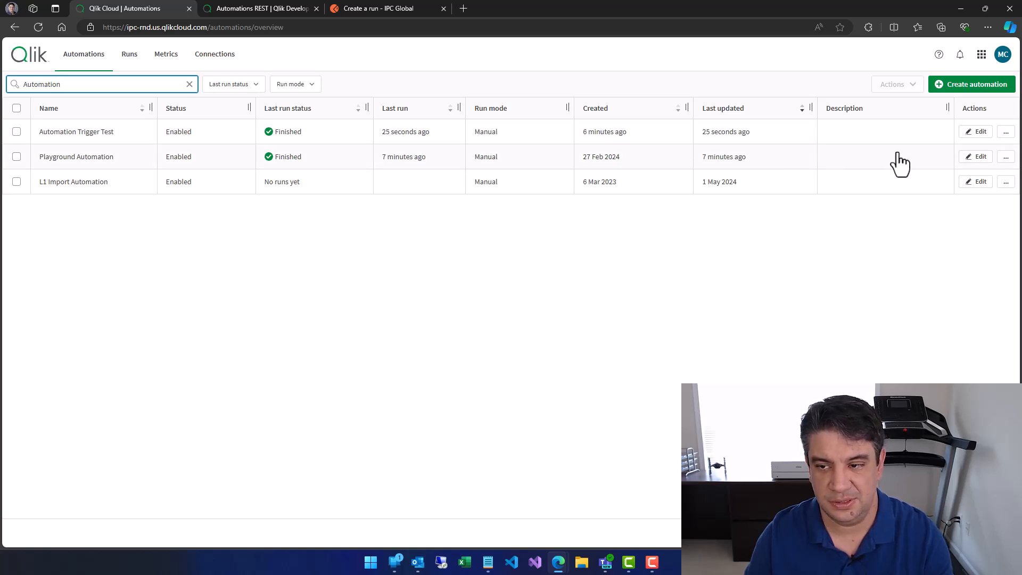
Step: View the runs and history of Automation Trigger Test, note the run id, and return to Postman
click(1006, 133)
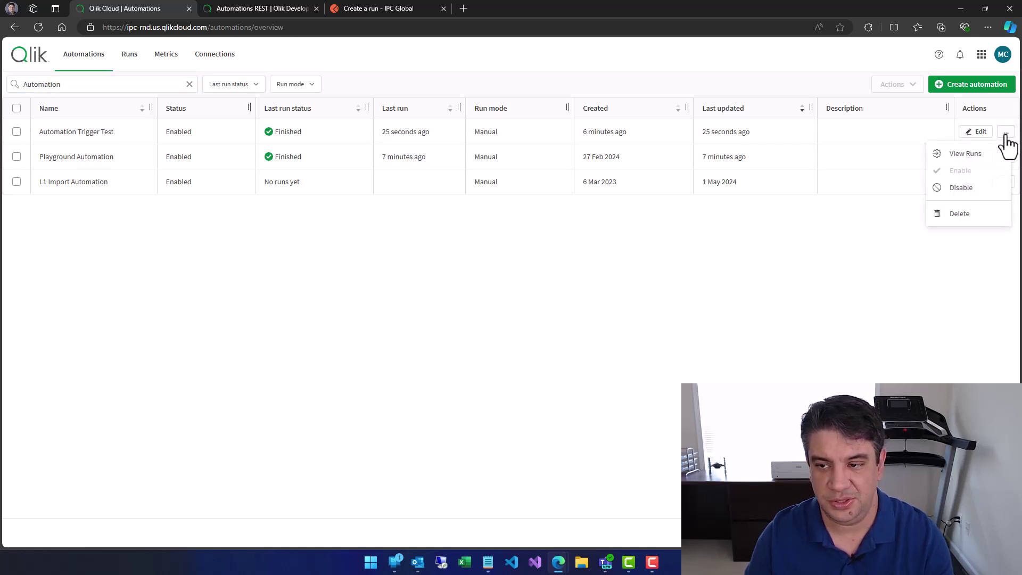
click(966, 153)
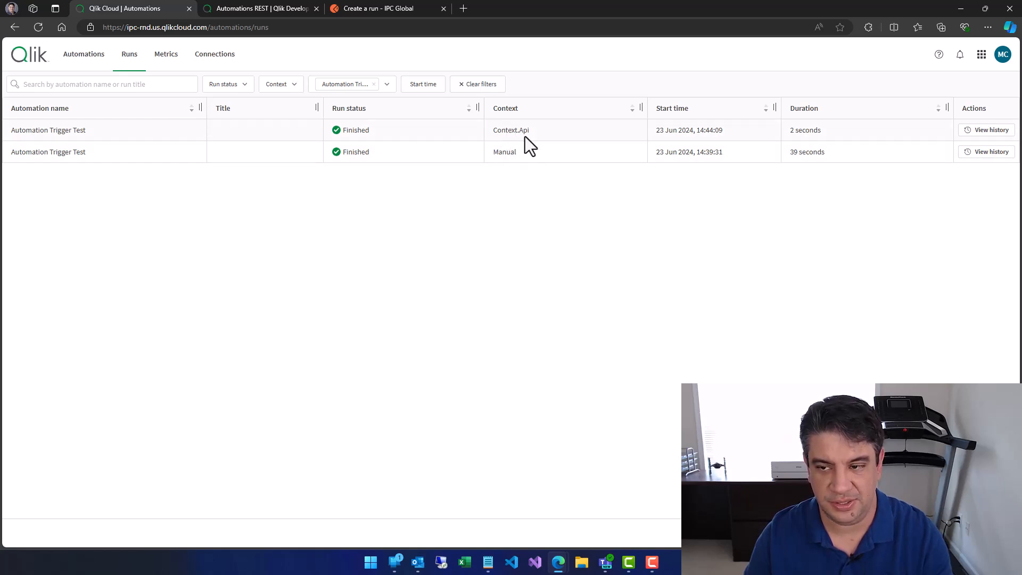
click(988, 132)
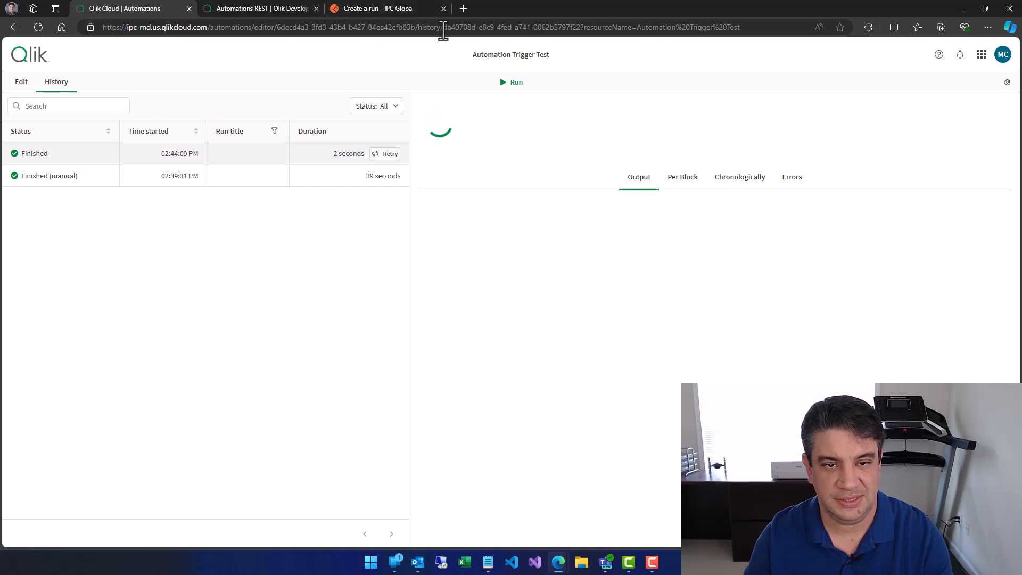
drag(444, 27, 561, 27)
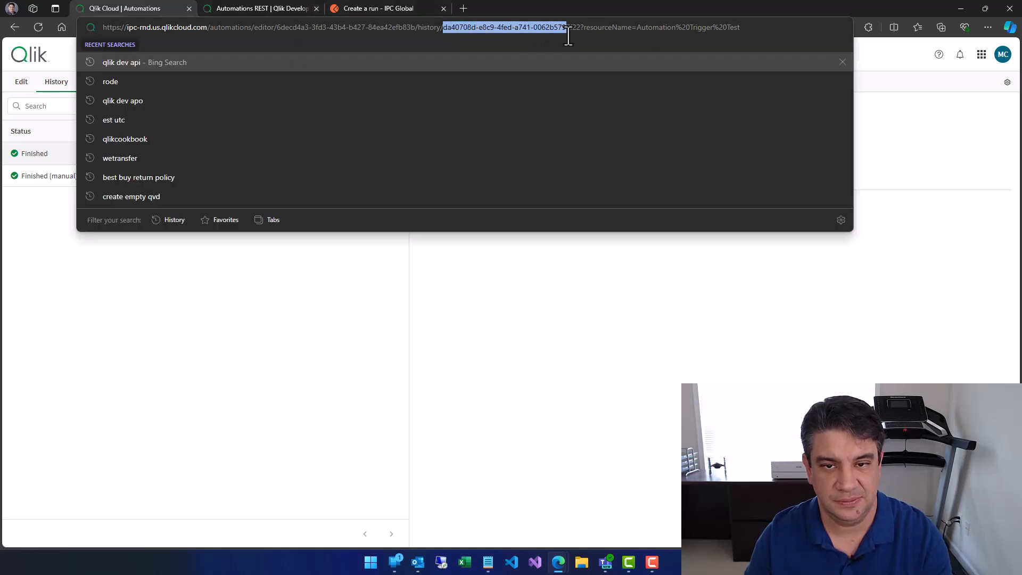
click(367, 12)
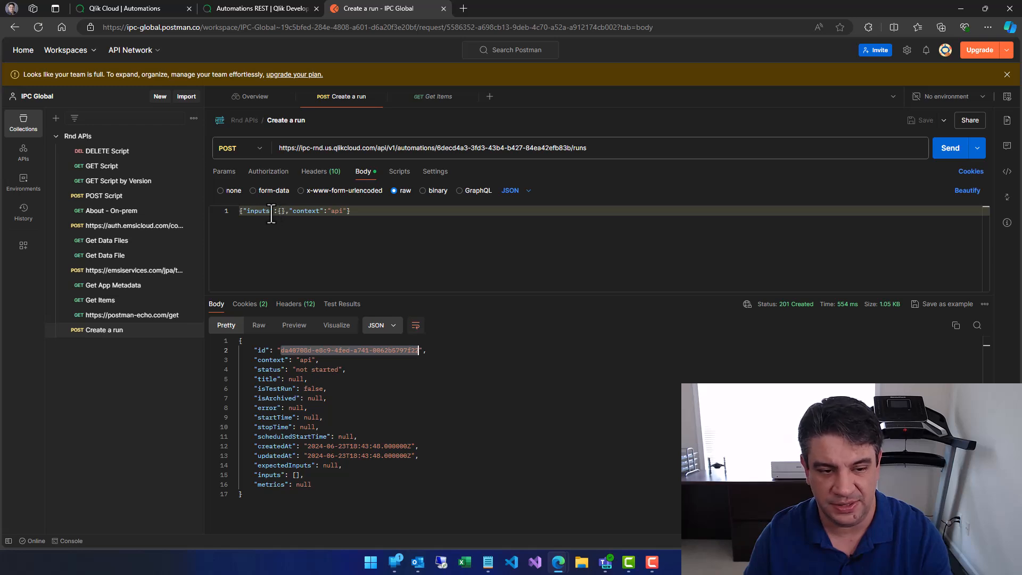
Step: Back in the run history, inspect the manual run and the 2-second API run details
click(256, 8)
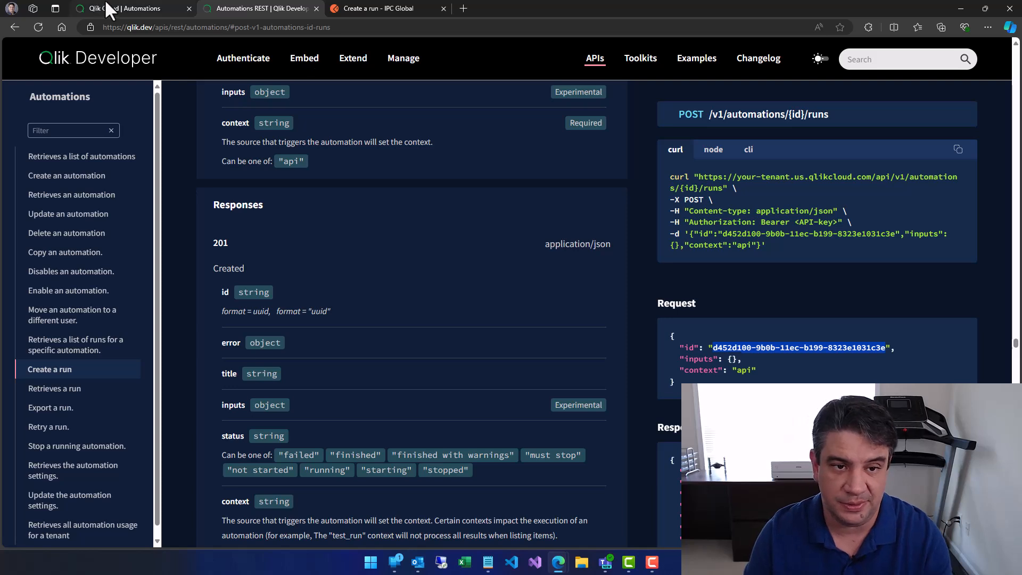
click(121, 8)
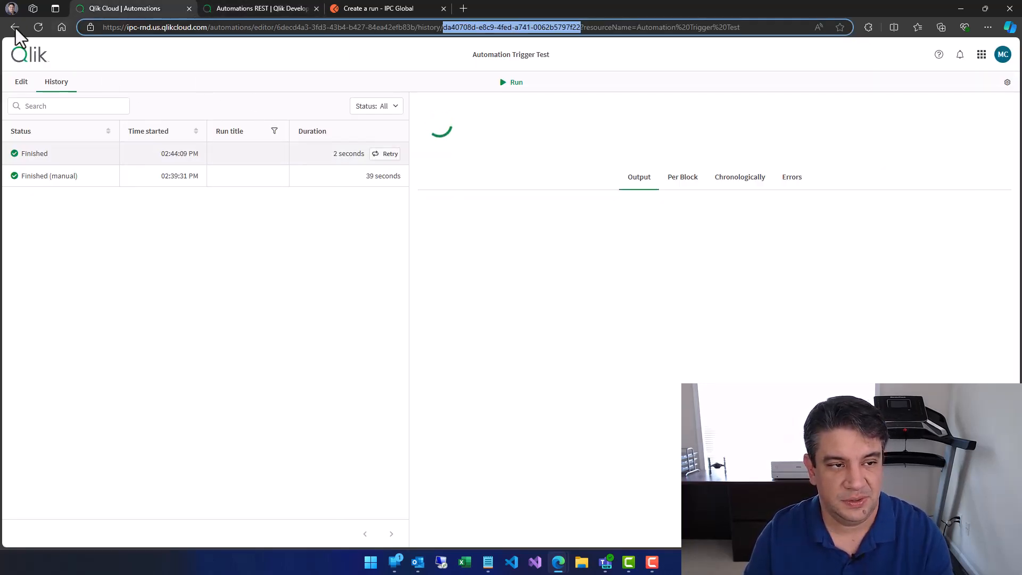
click(202, 182)
click(209, 156)
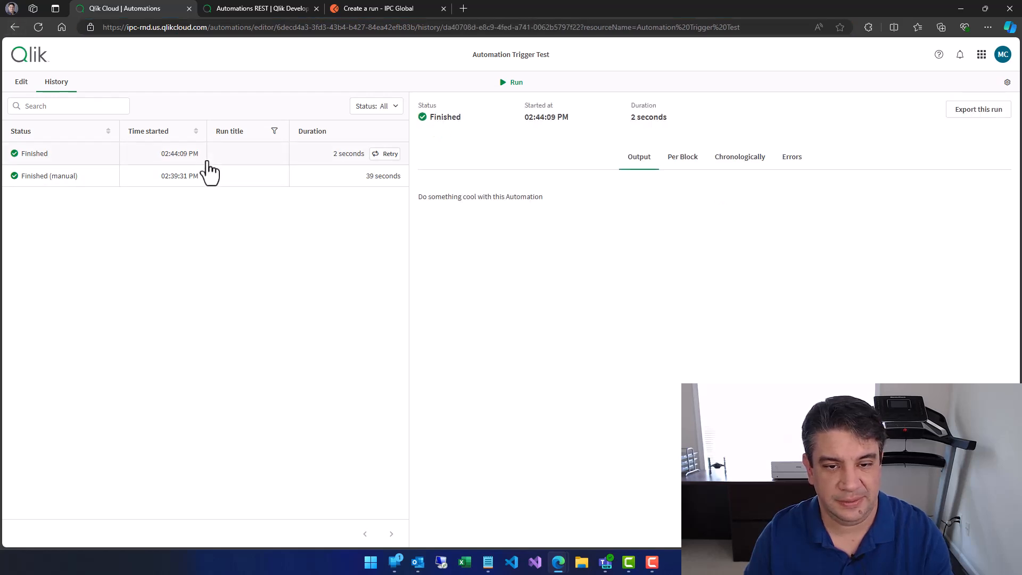
Step: Return through the Runs list to the automations overview, checking Postman in between
click(12, 29)
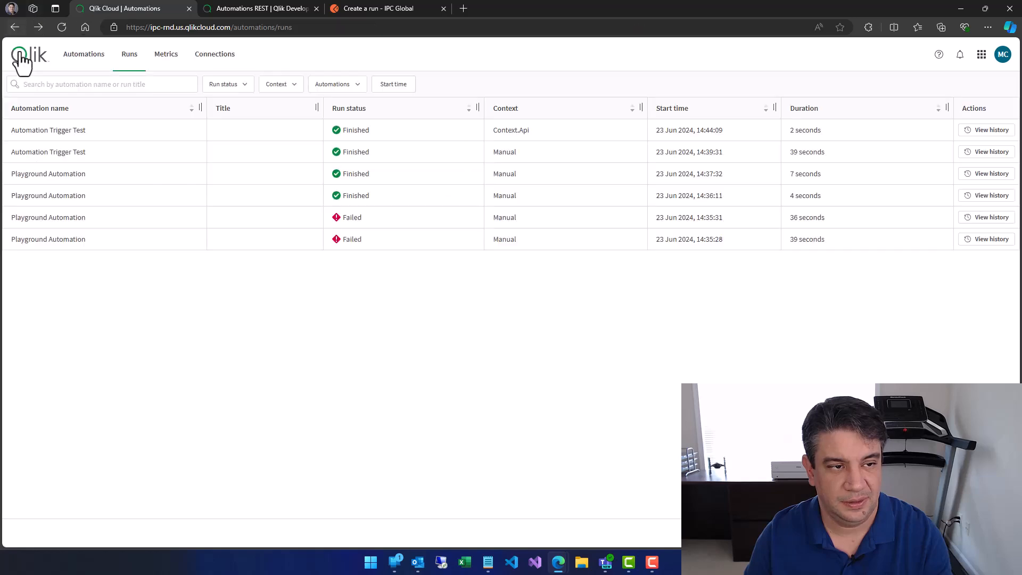
click(27, 56)
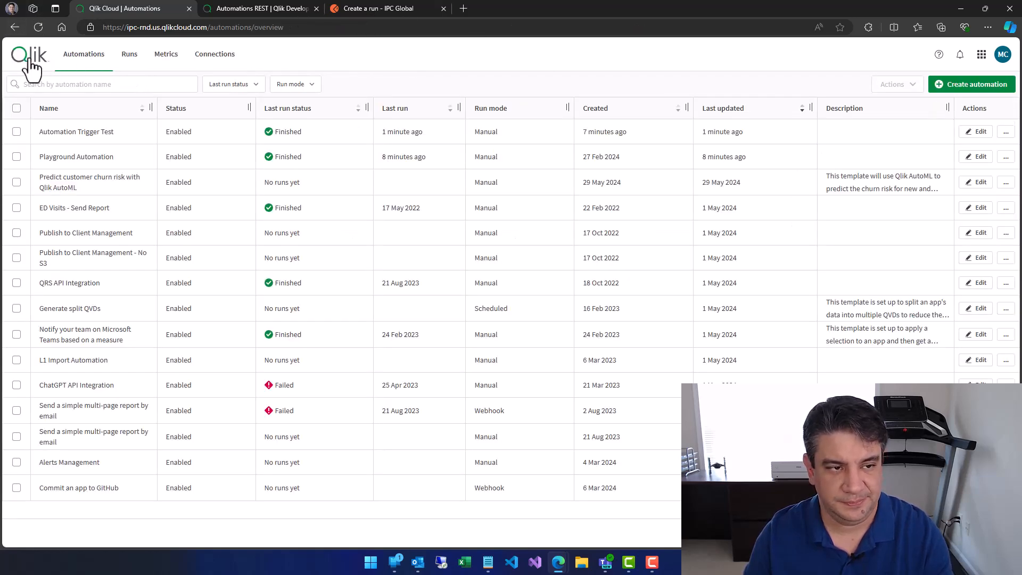
click(382, 9)
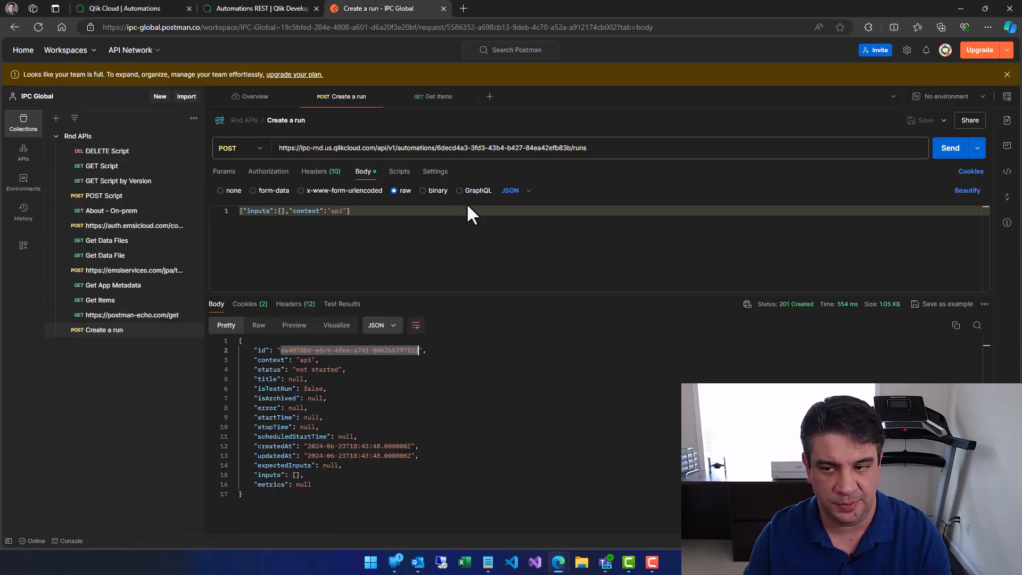
click(171, 9)
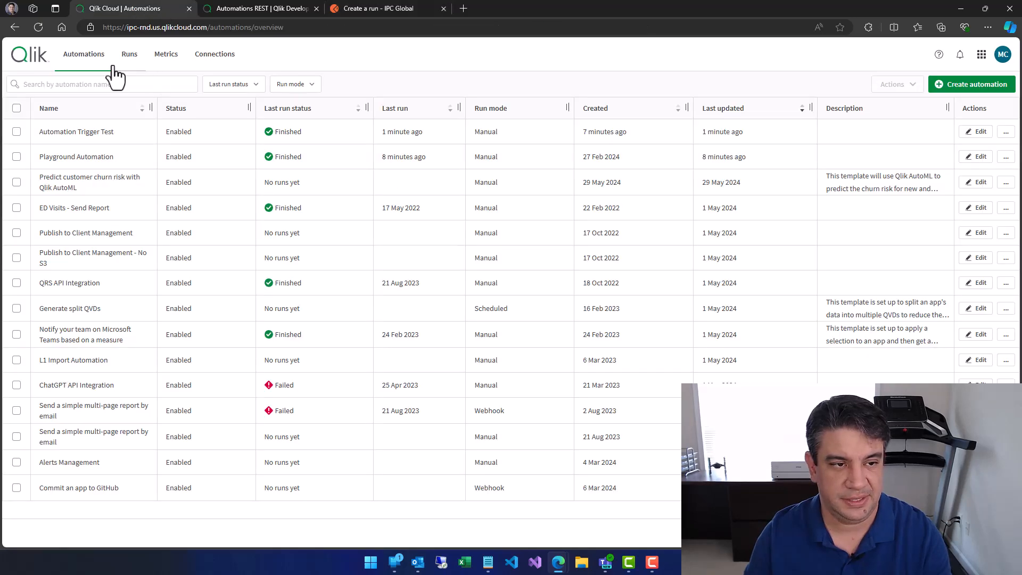
Step: Go to Analytics Services and start a new analytics app from Add new
click(982, 54)
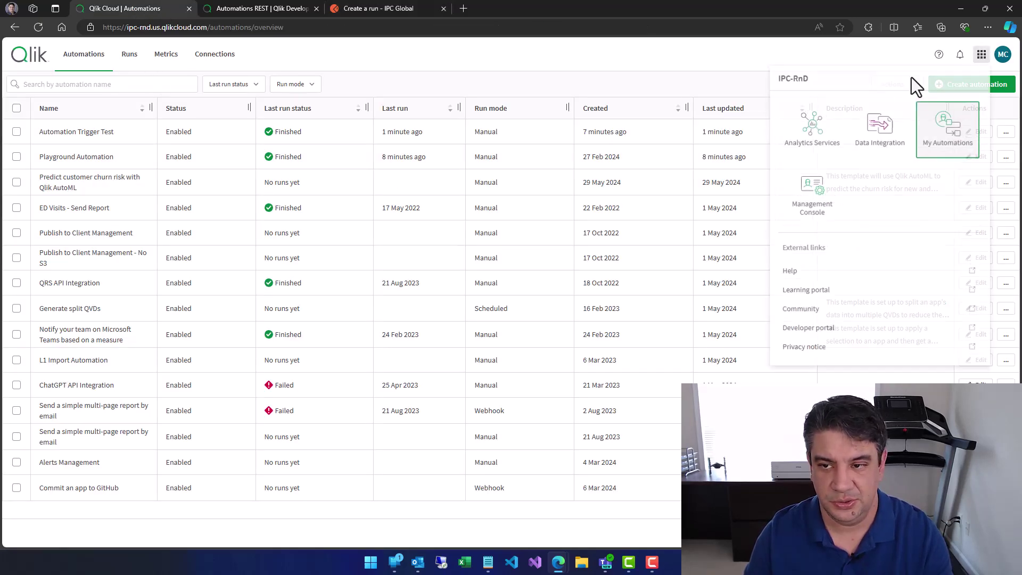
click(806, 130)
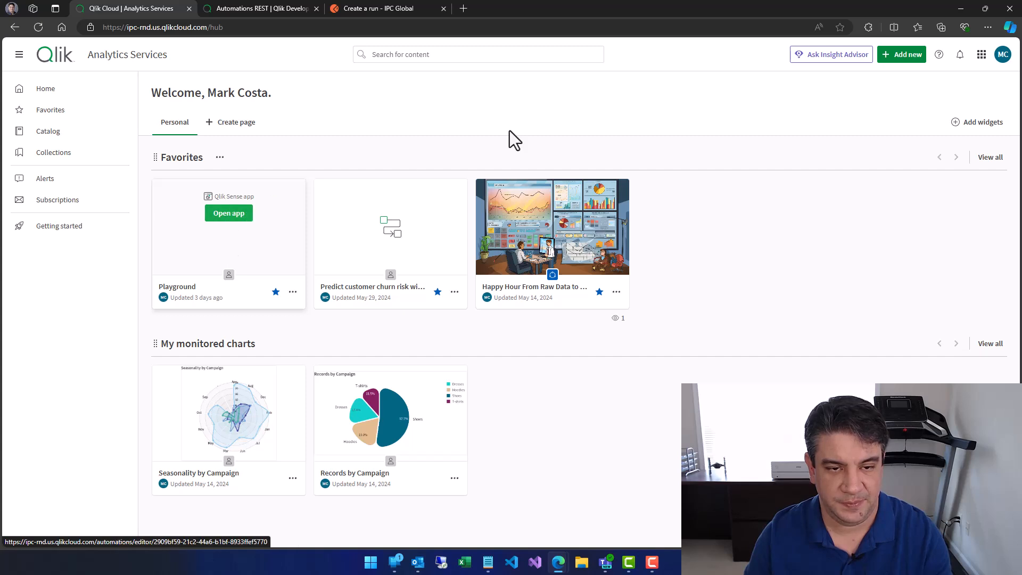
click(902, 54)
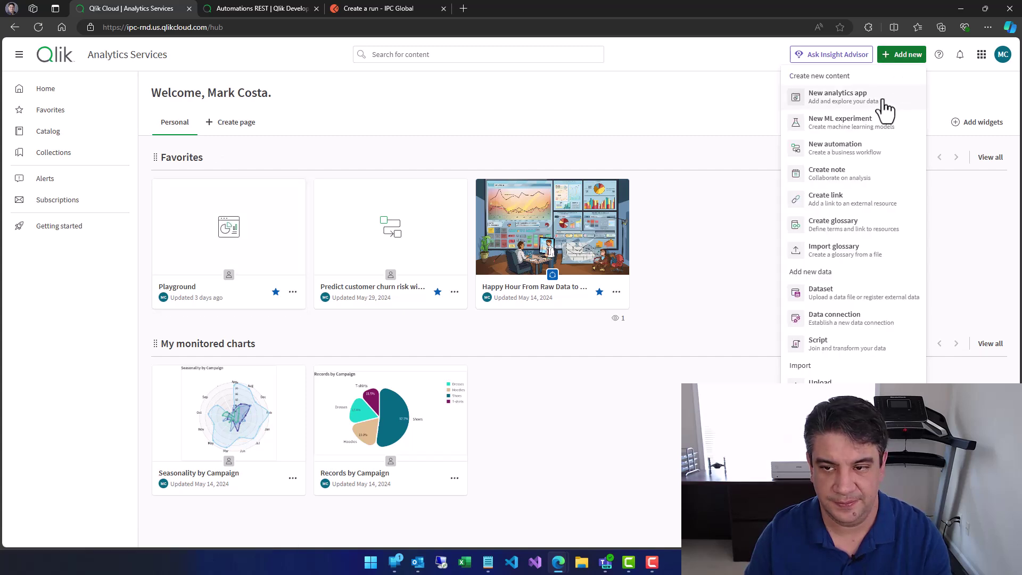
click(835, 96)
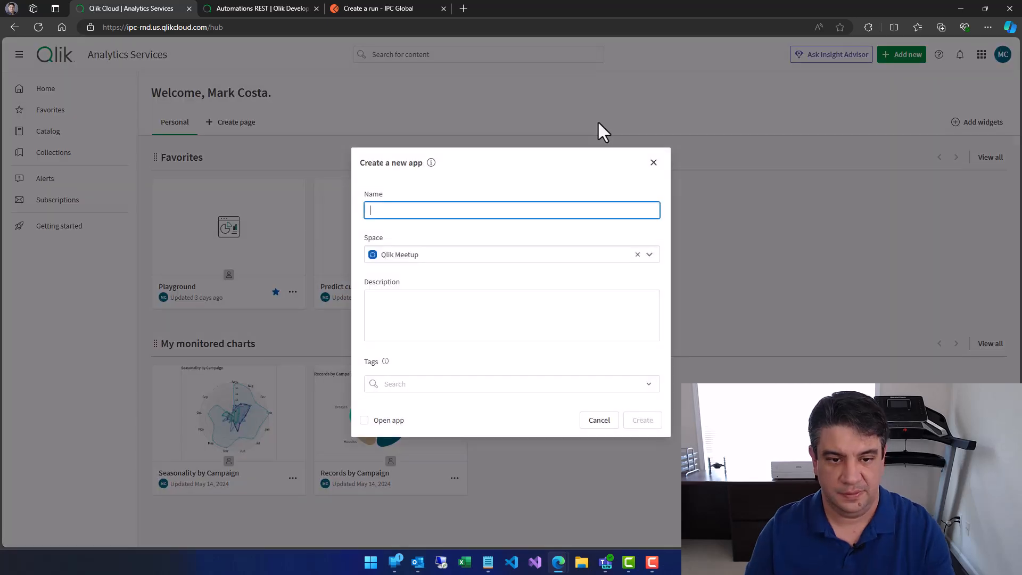
text(Exe)
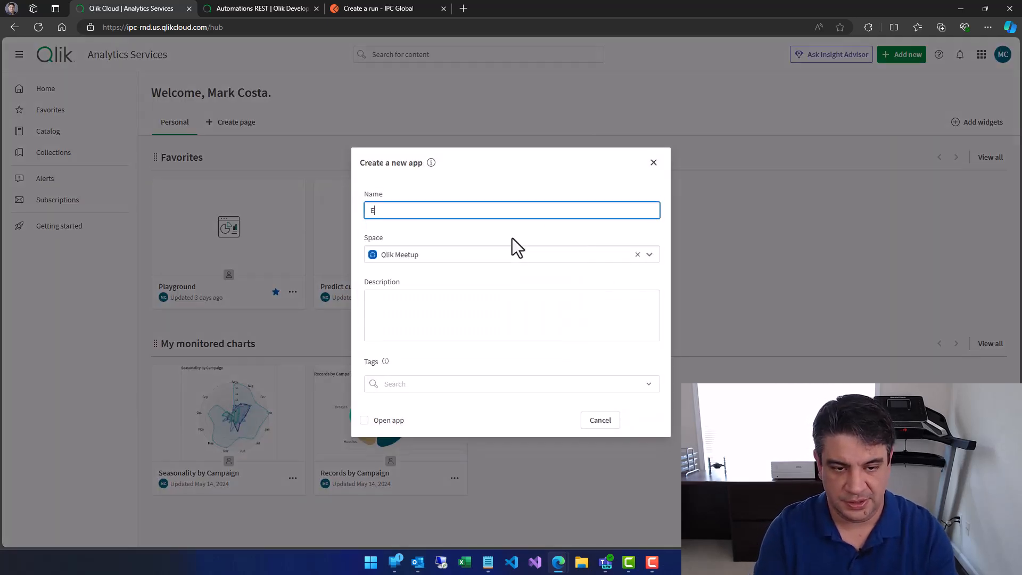
Step: Name the app 'Create an Automation Run using Qlik REST API', choose its space, create and open it
key(BackSpace)
key(BackSpace)
key(BackSpace)
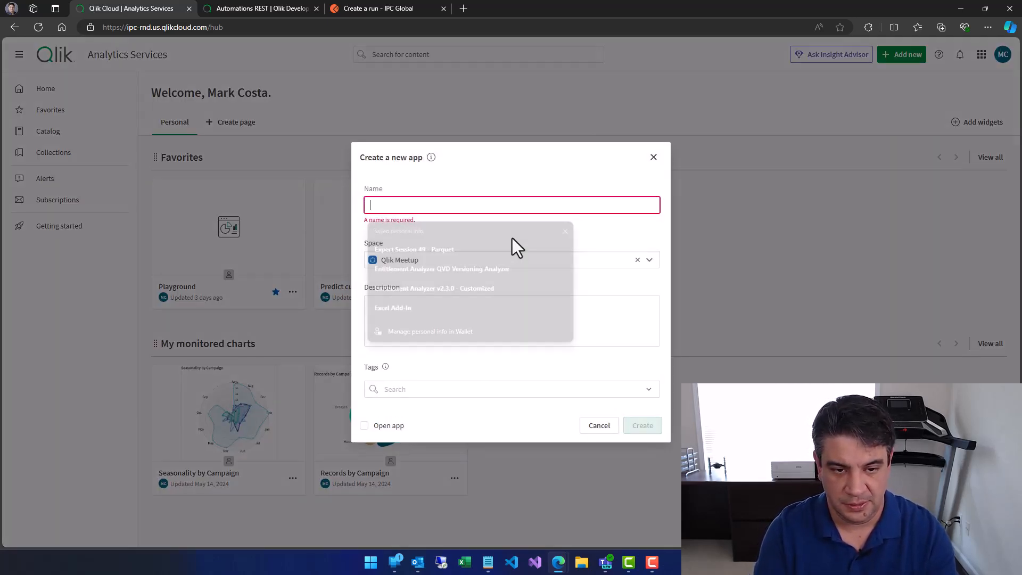
text(Create an Automation Run)
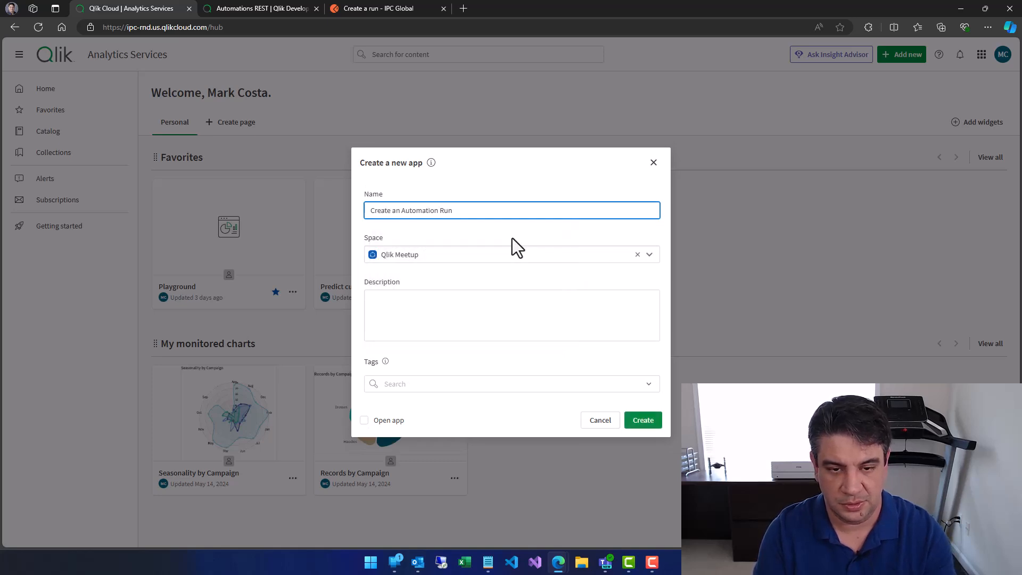
text( using Qlik REST API)
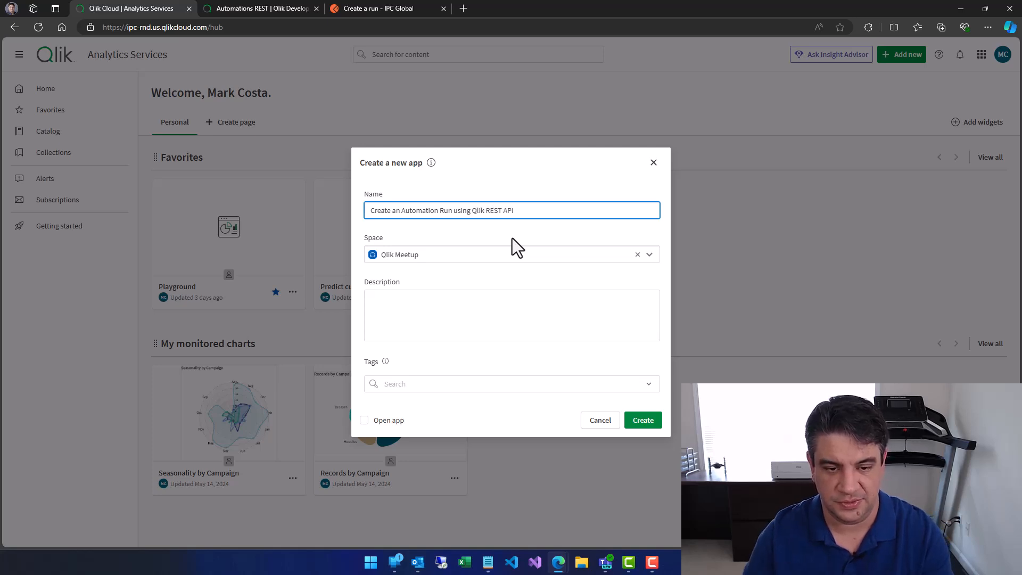
click(495, 270)
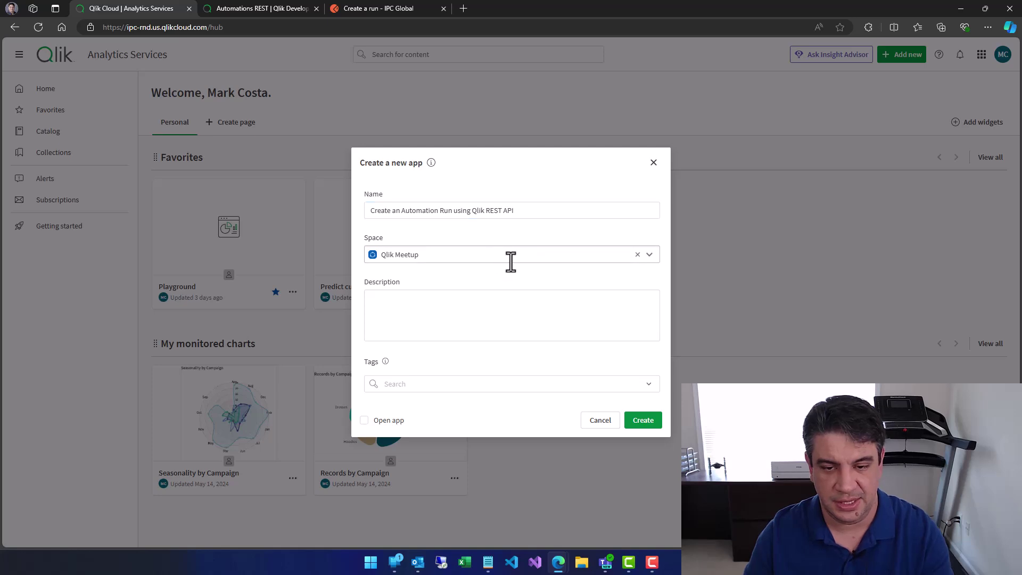
click(648, 254)
click(460, 279)
click(466, 311)
click(644, 420)
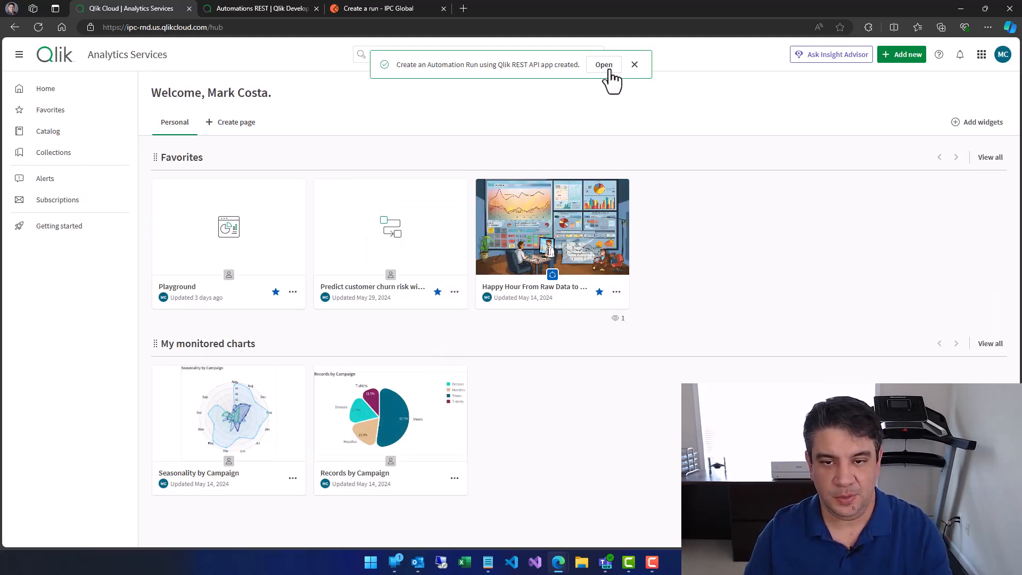
click(604, 64)
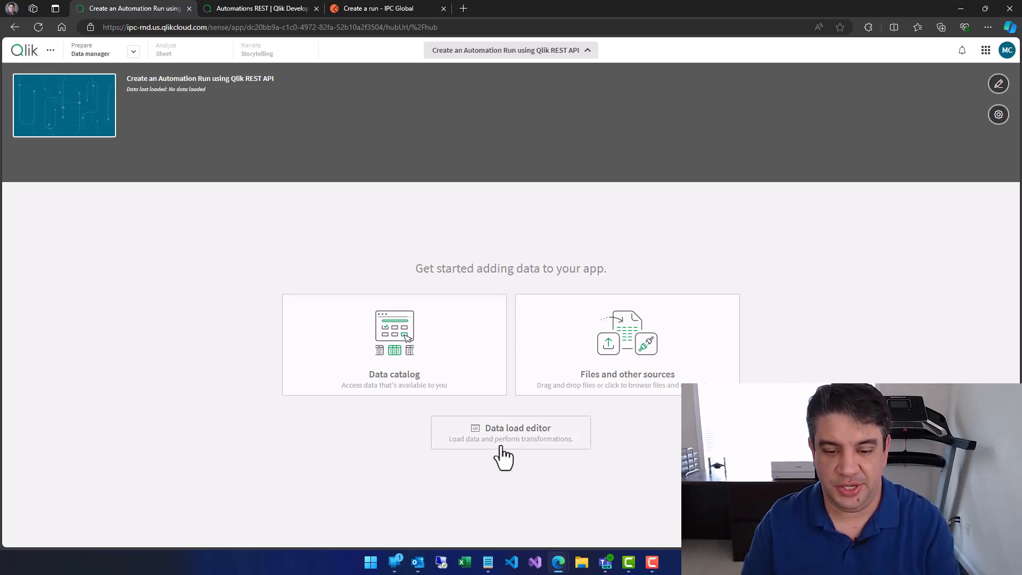
Step: In the Data load editor, create a new connection and choose the REST data source
click(510, 431)
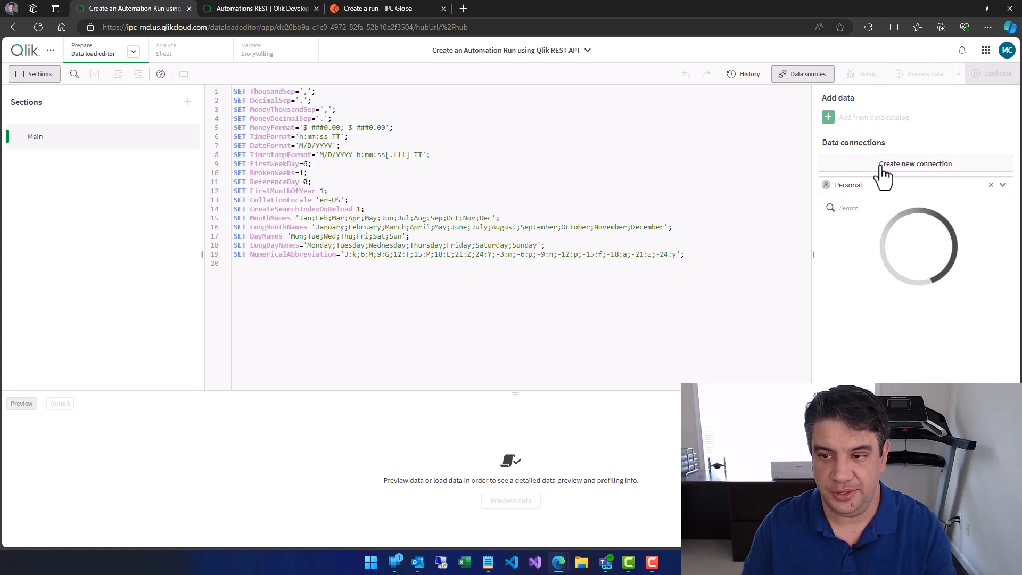
click(883, 168)
click(293, 196)
text(REST)
click(463, 292)
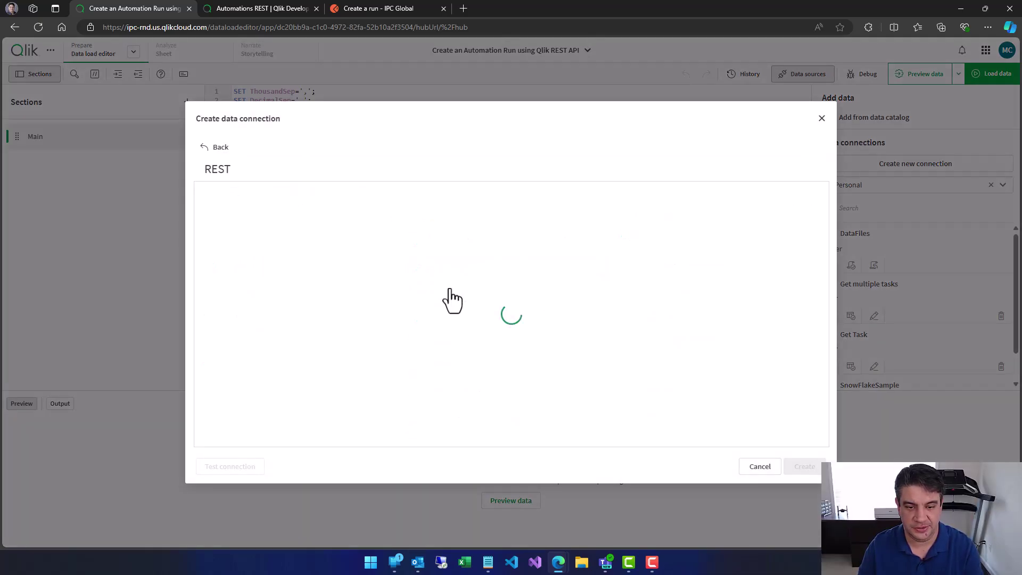
Step: Copy the POST runs endpoint URL from Postman into the REST connection's URL field so the name auto-fills
click(394, 8)
triple_click(370, 147)
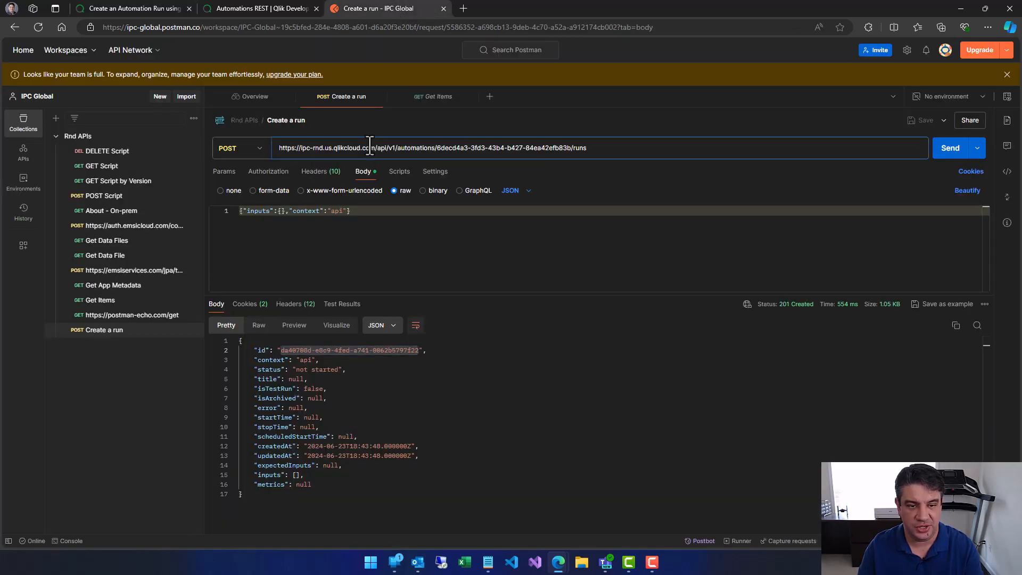
click(277, 10)
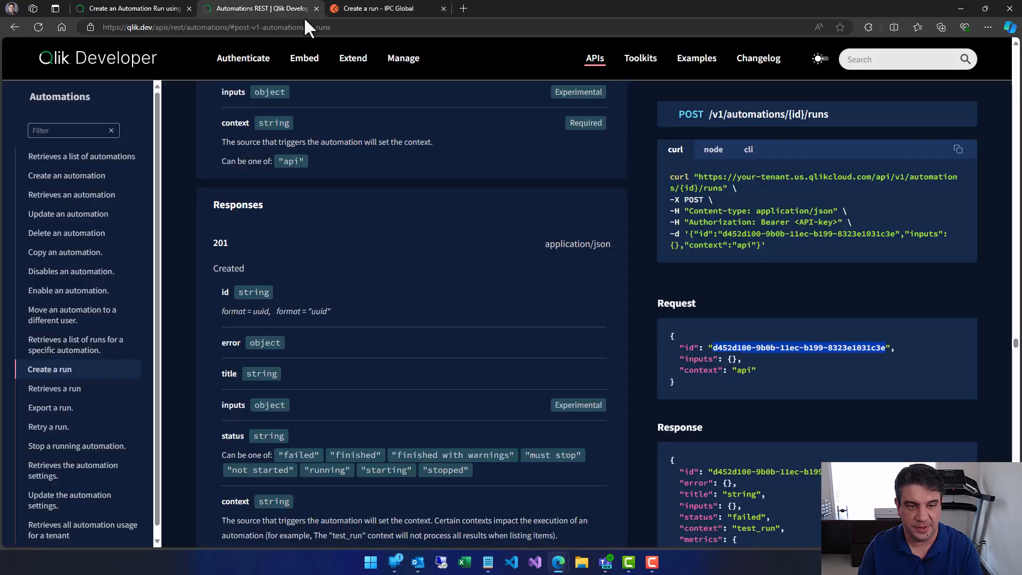
click(172, 10)
click(280, 224)
key(ctrl+v)
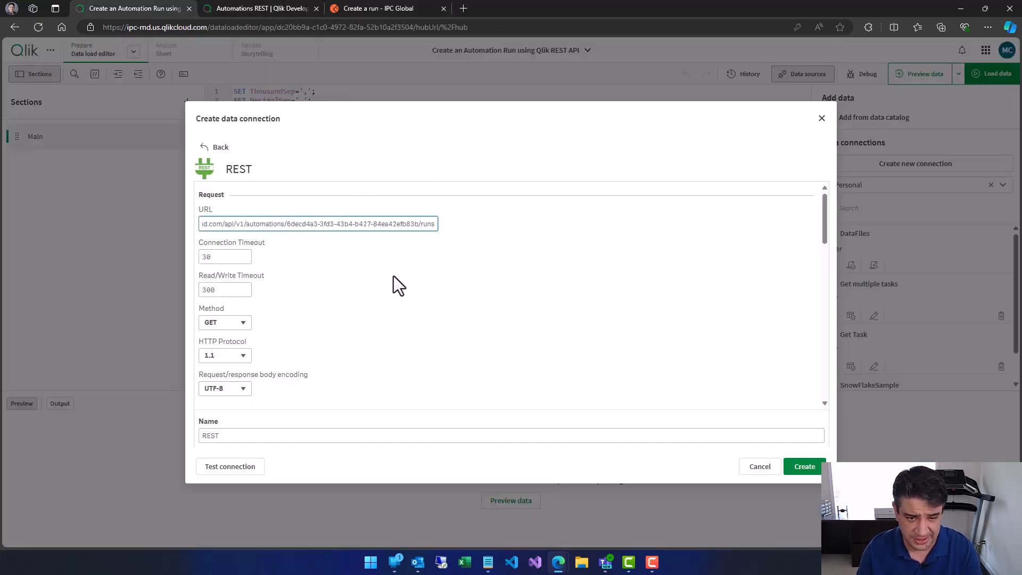
key(Tab)
scroll(390, 278, down, 3)
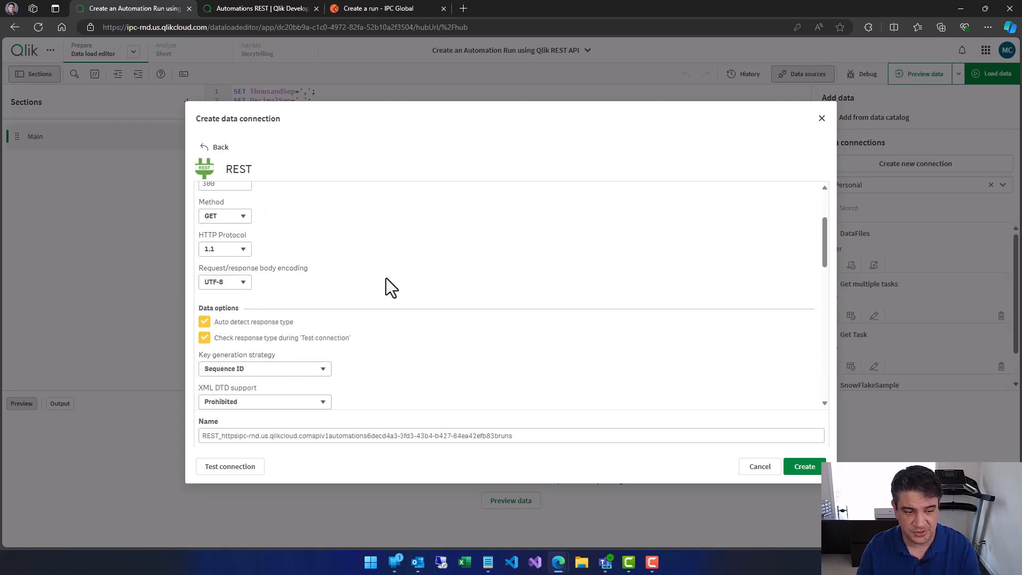
Step: Review the request headers in Postman and the Create a run docs, then return to the connection form
click(383, 8)
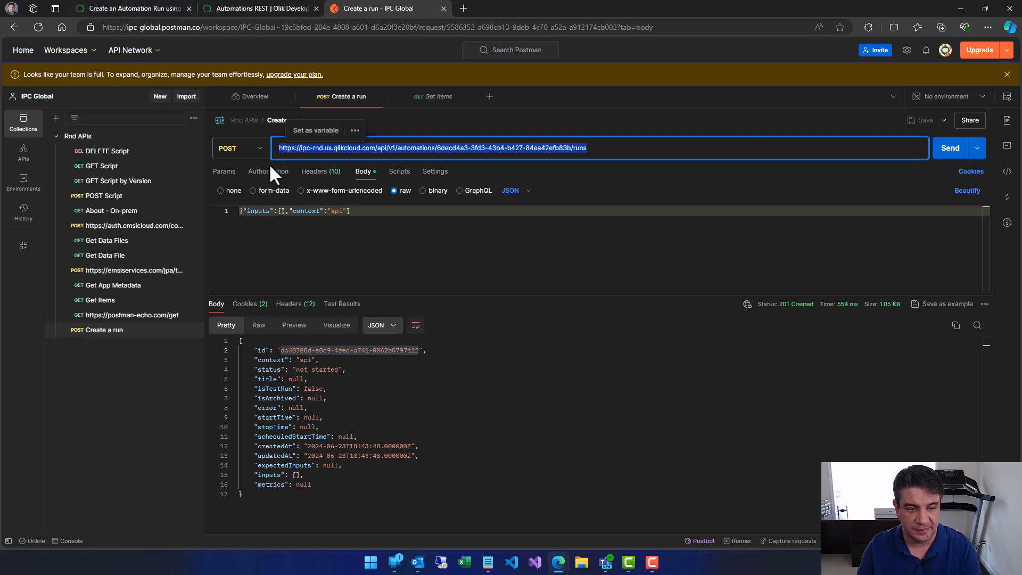
click(320, 173)
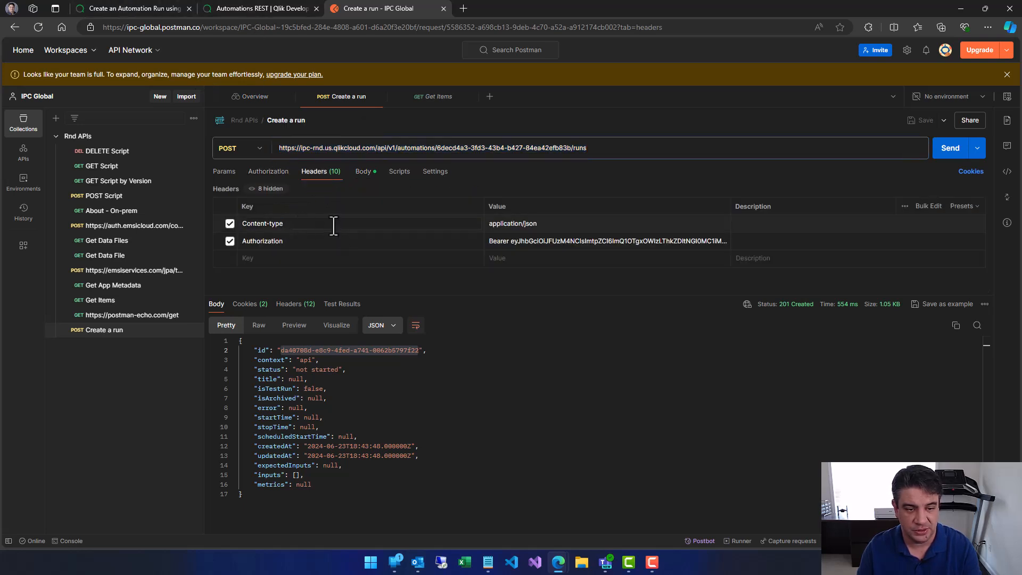
click(260, 10)
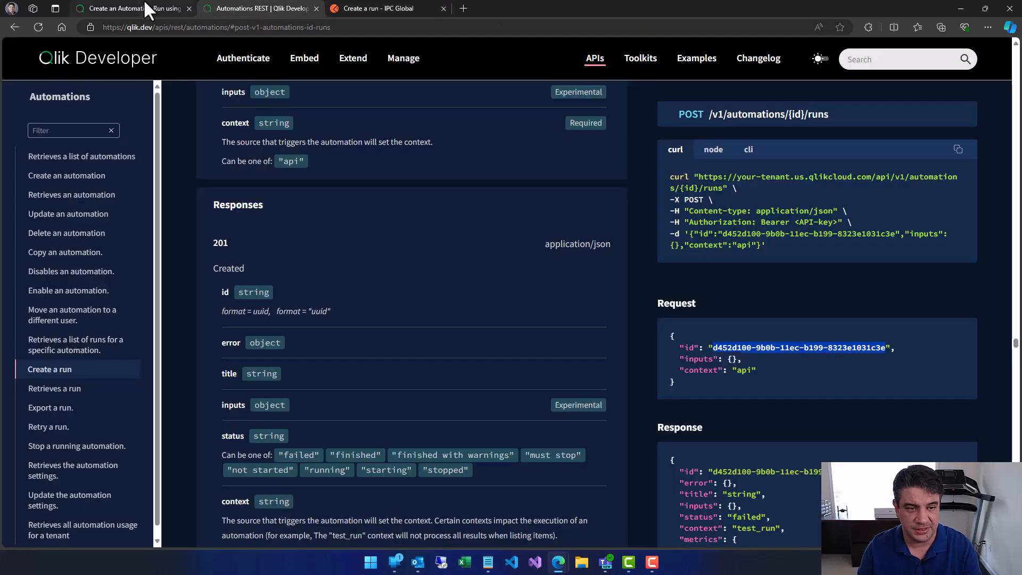
drag(160, 8, 273, 9)
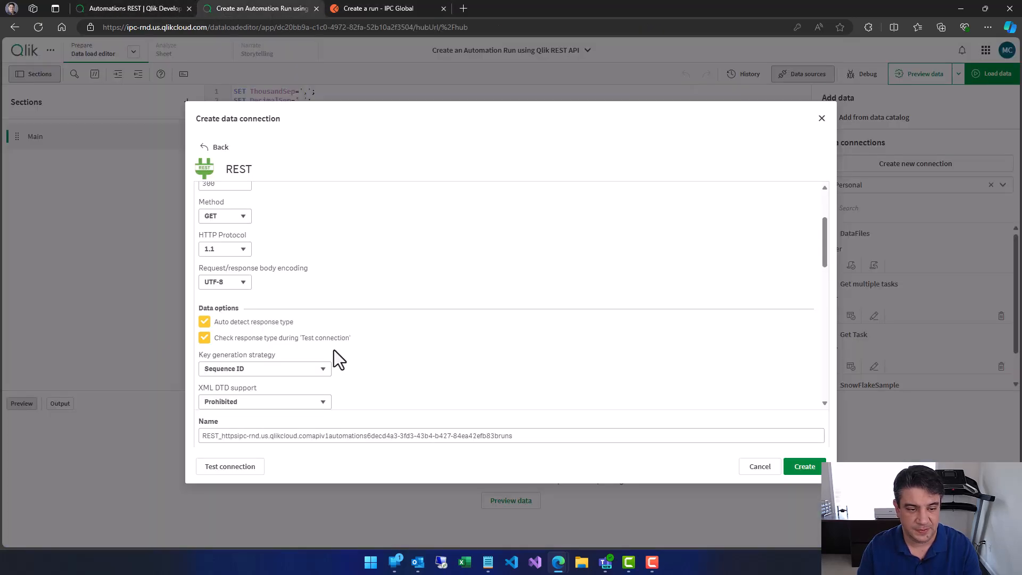
scroll(320, 320, down, 3)
scroll(320, 321, down, 3)
scroll(320, 320, down, 2)
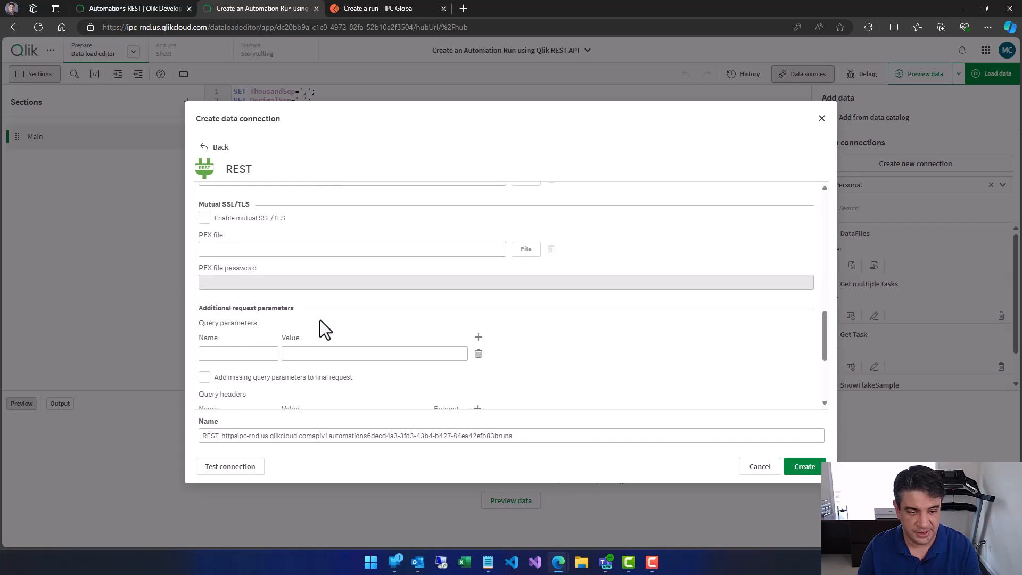
scroll(320, 320, down, 2)
scroll(320, 320, down, 2)
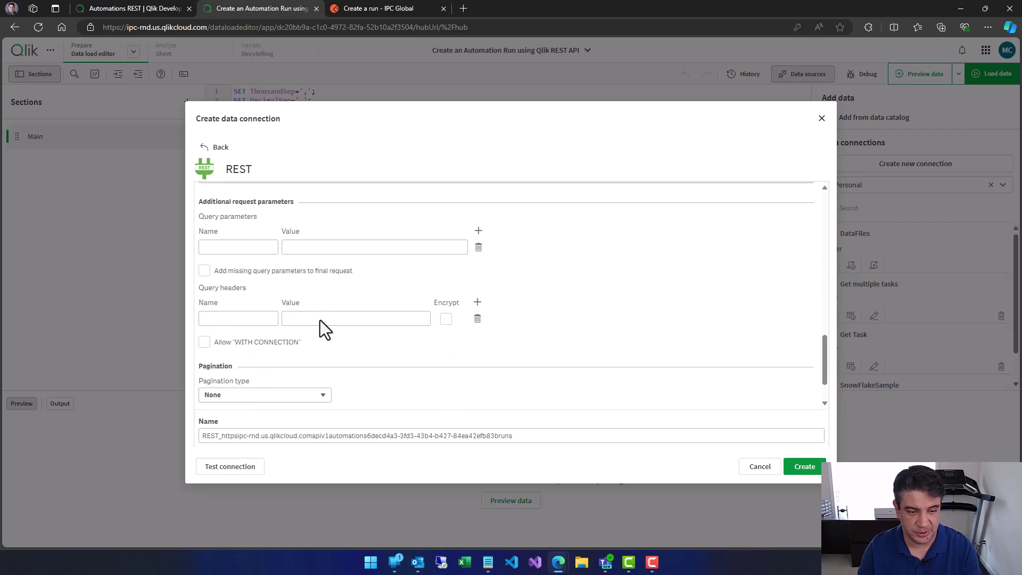
Step: Add query header rows and set Content-type to application/json copied from Postman
click(477, 302)
click(238, 318)
text(Content-type)
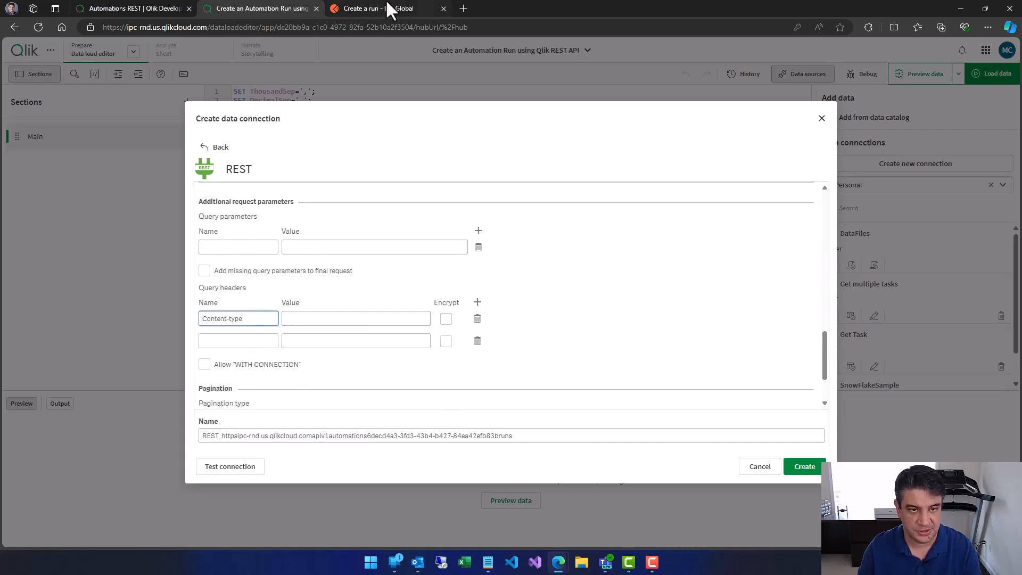
click(393, 9)
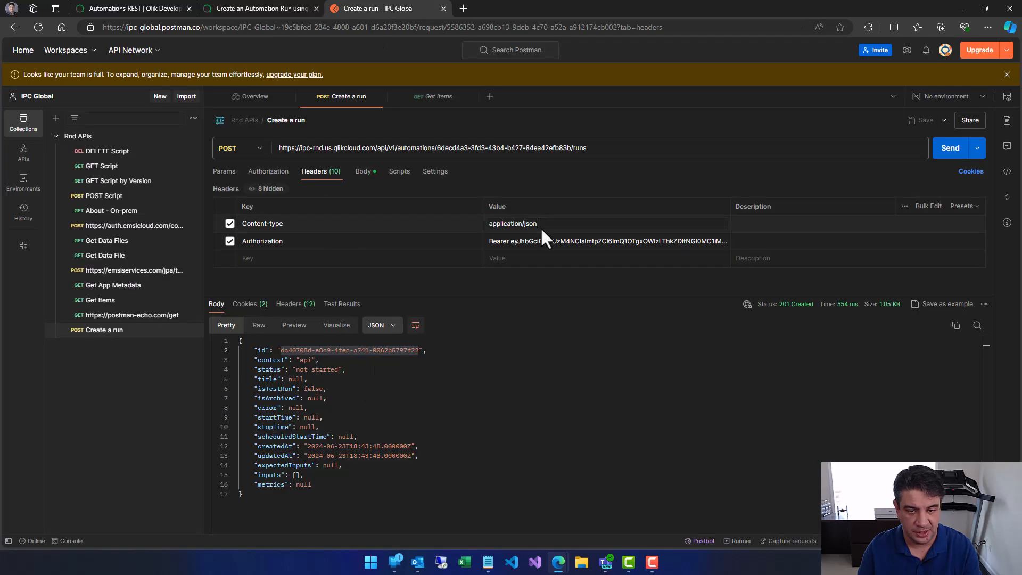
double_click(513, 224)
key(ctrl+c)
click(261, 9)
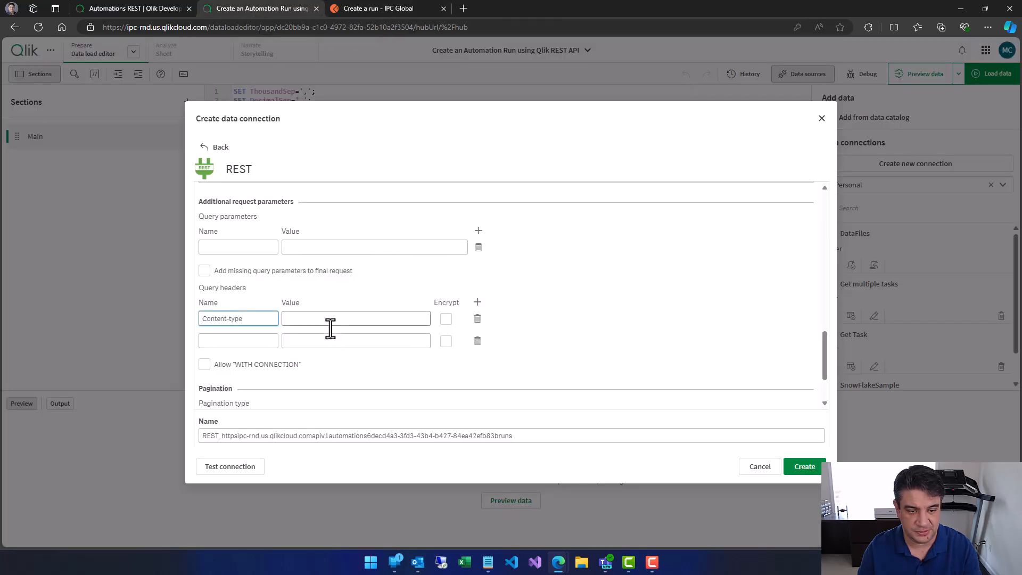
click(356, 319)
key(ctrl+v)
click(237, 342)
Step: Add an Authorization header with the Bearer token copied from Postman
click(393, 10)
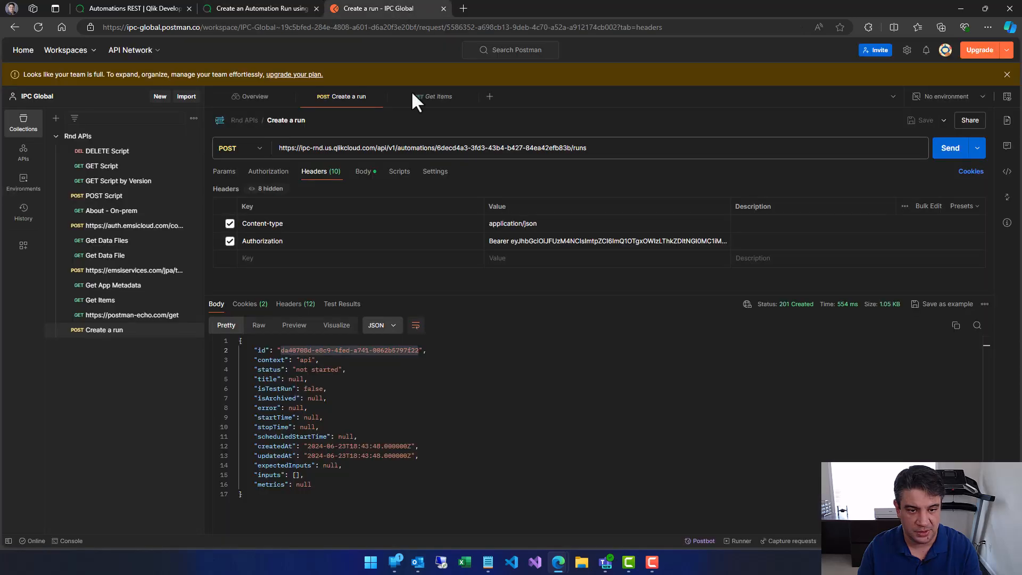
double_click(262, 241)
key(ctrl+c)
click(261, 9)
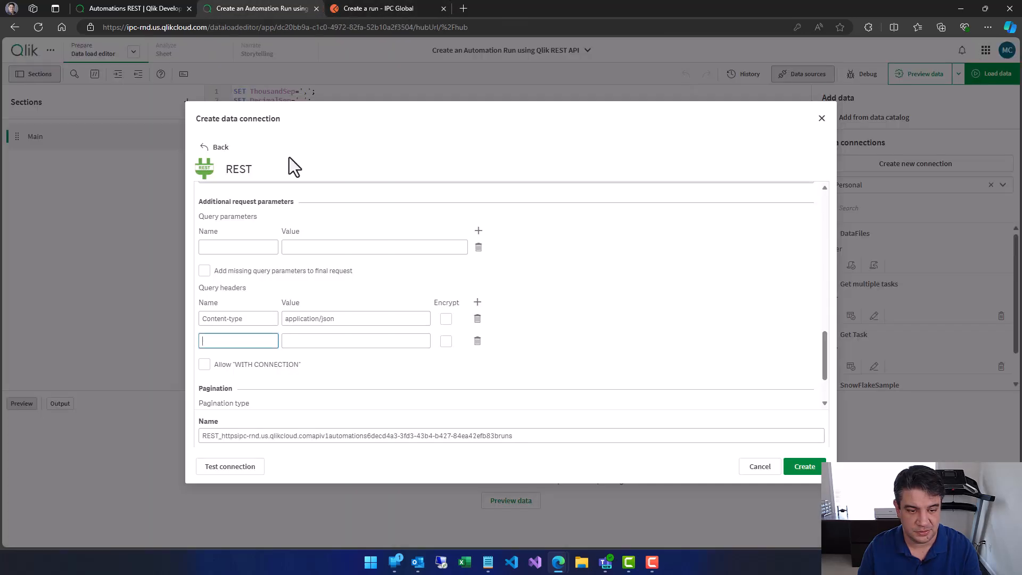
key(ctrl+v)
click(355, 341)
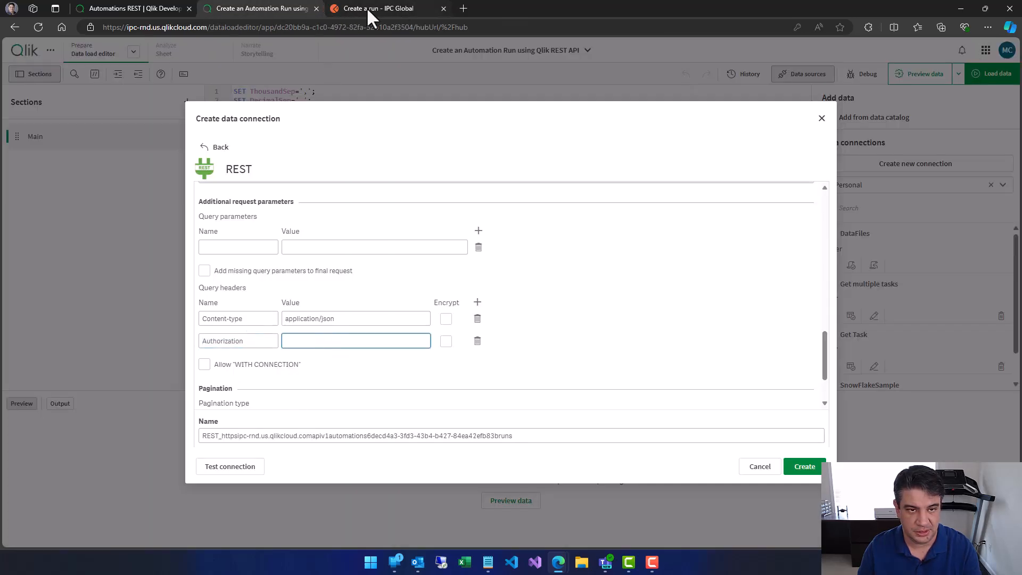
click(378, 8)
triple_click(578, 240)
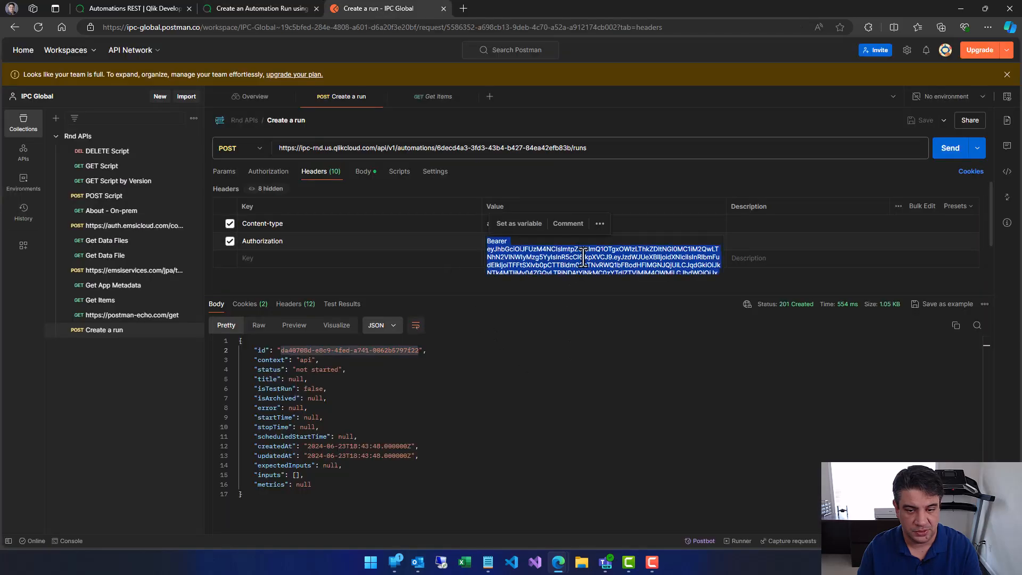
key(ctrl+c)
click(261, 9)
key(ctrl+v)
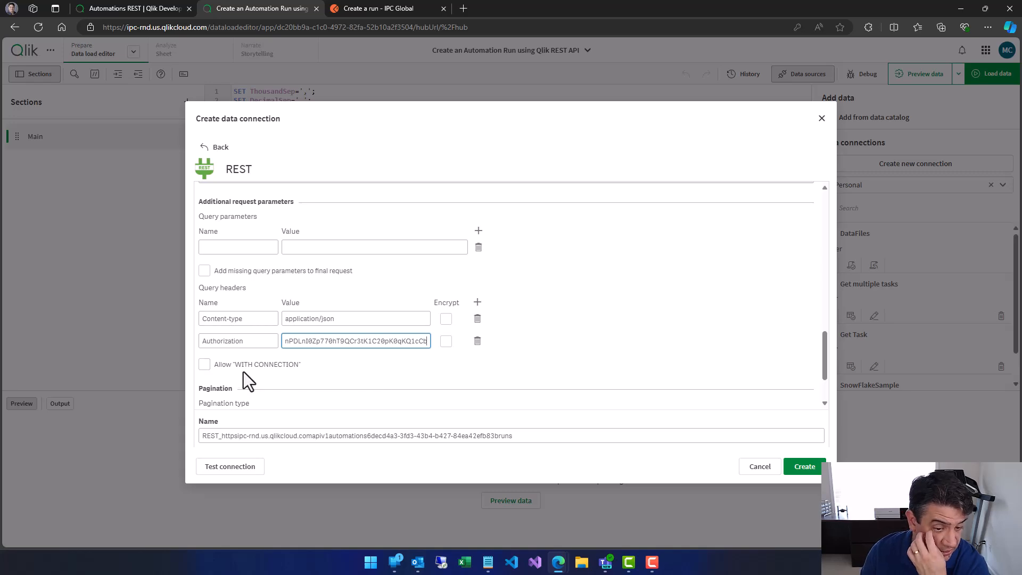
Step: Compare headers with Postman and select the auto-generated connection name to replace it with 'Create a run'
click(375, 9)
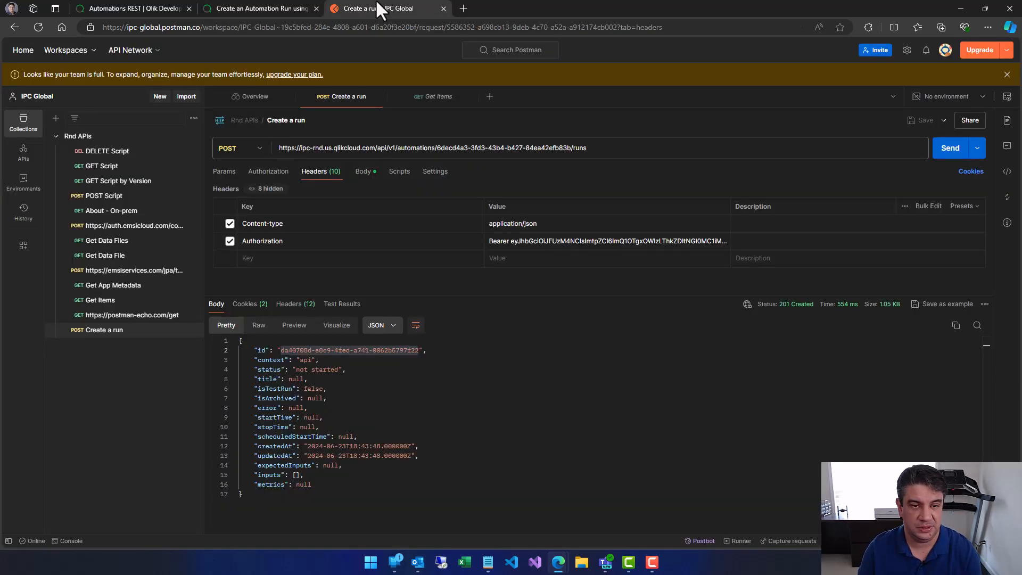
click(269, 8)
click(372, 435)
key(ctrl+a)
text(Create)
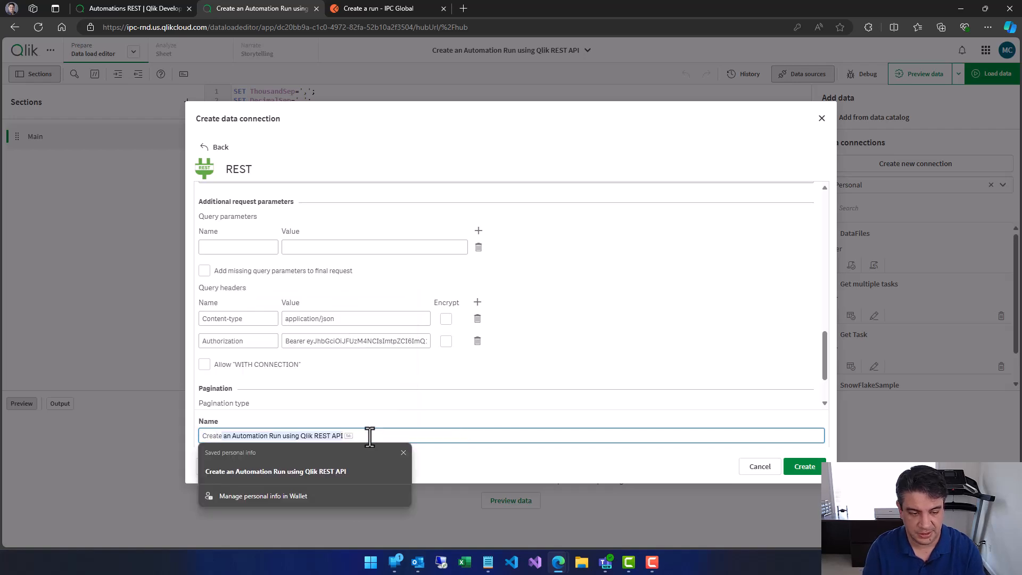
text( a run)
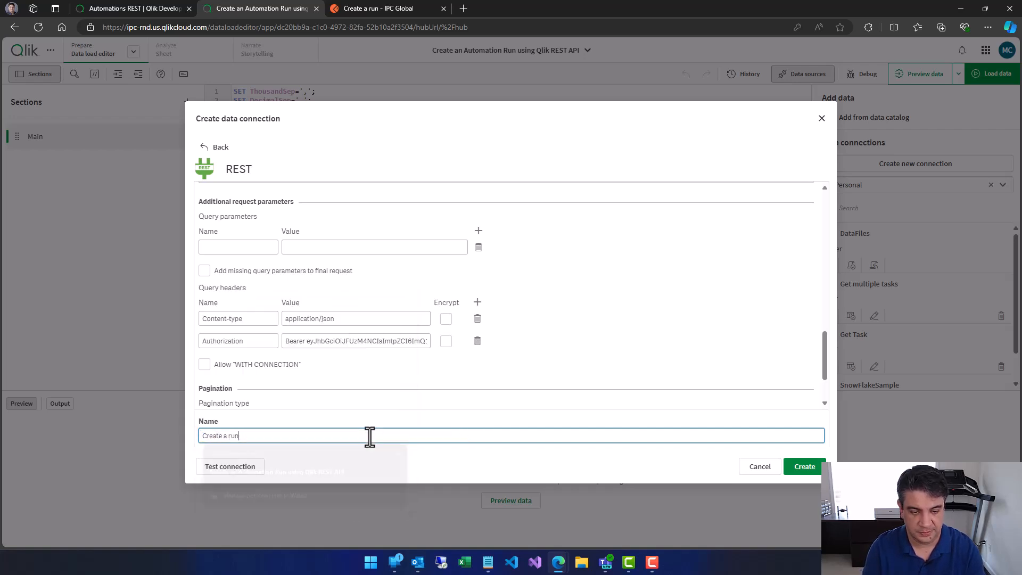
Step: Finish the connection name and copy the inputs/context JSON body from Postman
click(604, 307)
scroll(605, 339, up, 1)
click(381, 8)
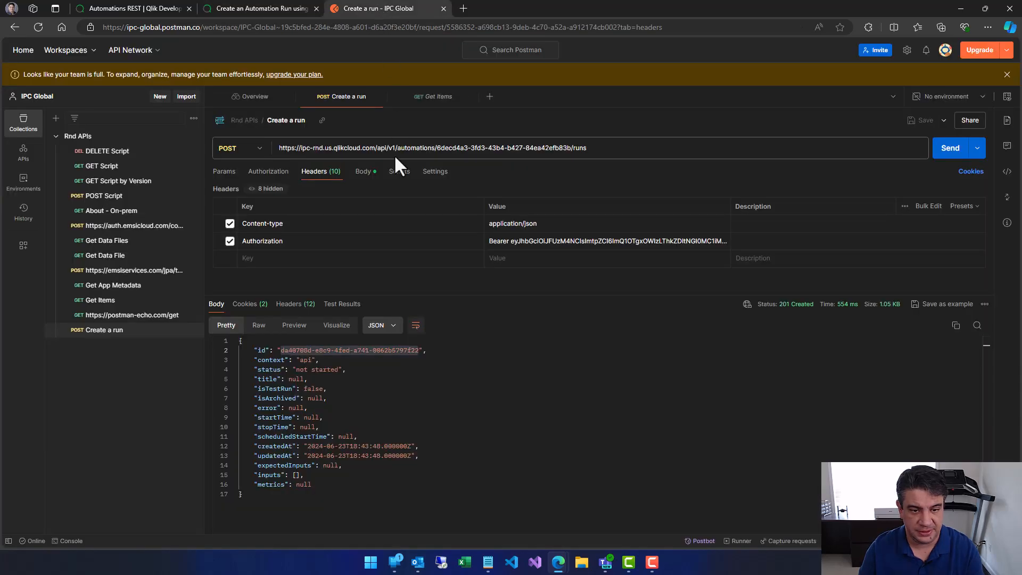
click(363, 172)
key(ctrl+a)
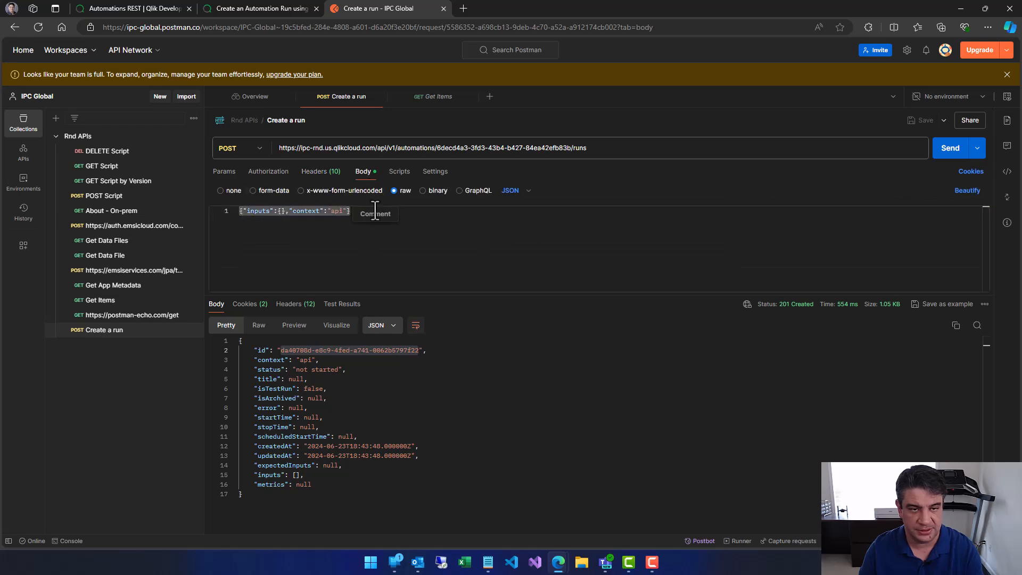
click(272, 9)
scroll(464, 313, up, 3)
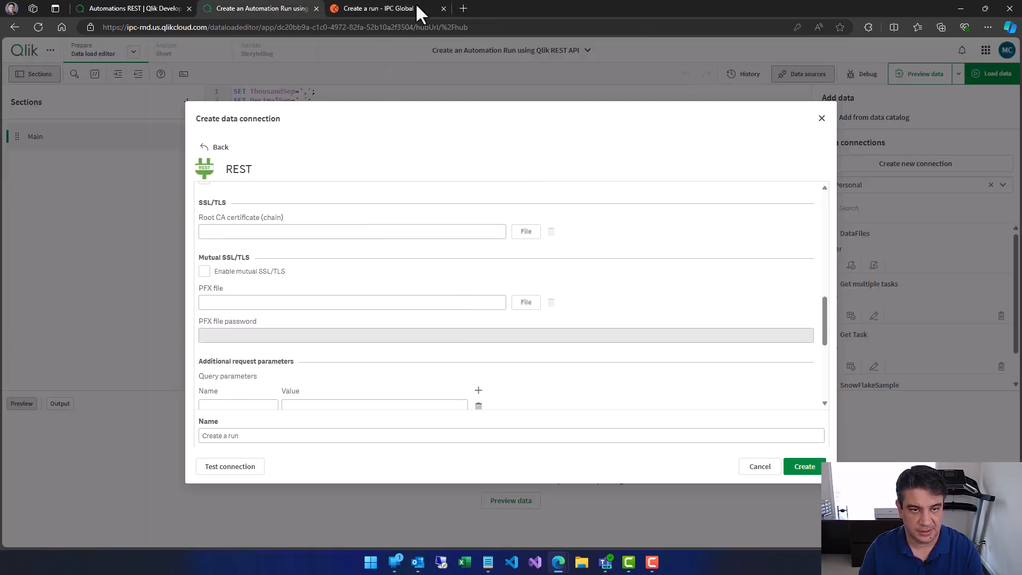
click(384, 8)
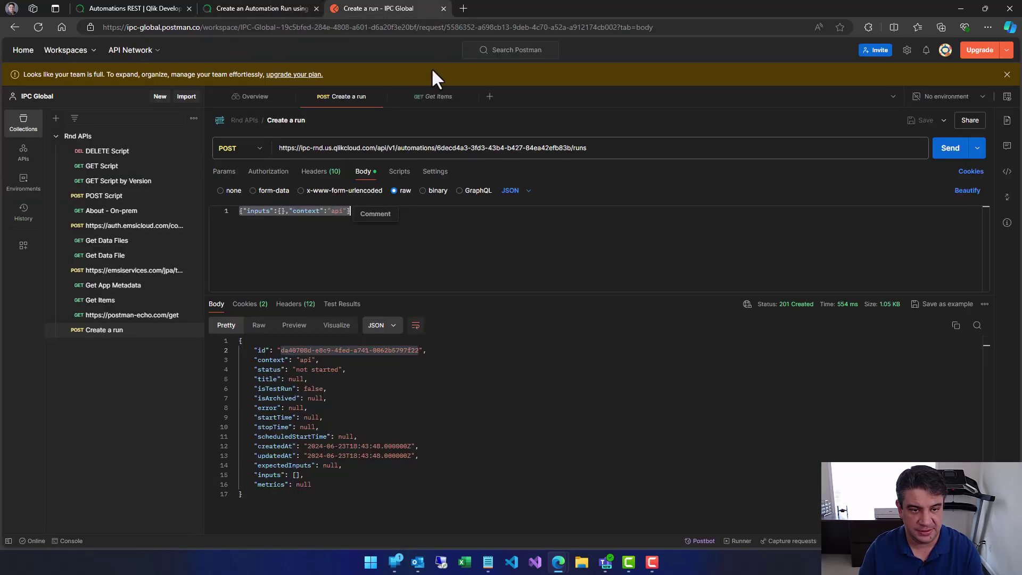
click(269, 8)
scroll(369, 268, up, 4)
scroll(368, 274, up, 3)
Step: Set Method to POST, paste the inputs/context request body, and run a successful connection test
click(233, 322)
click(230, 347)
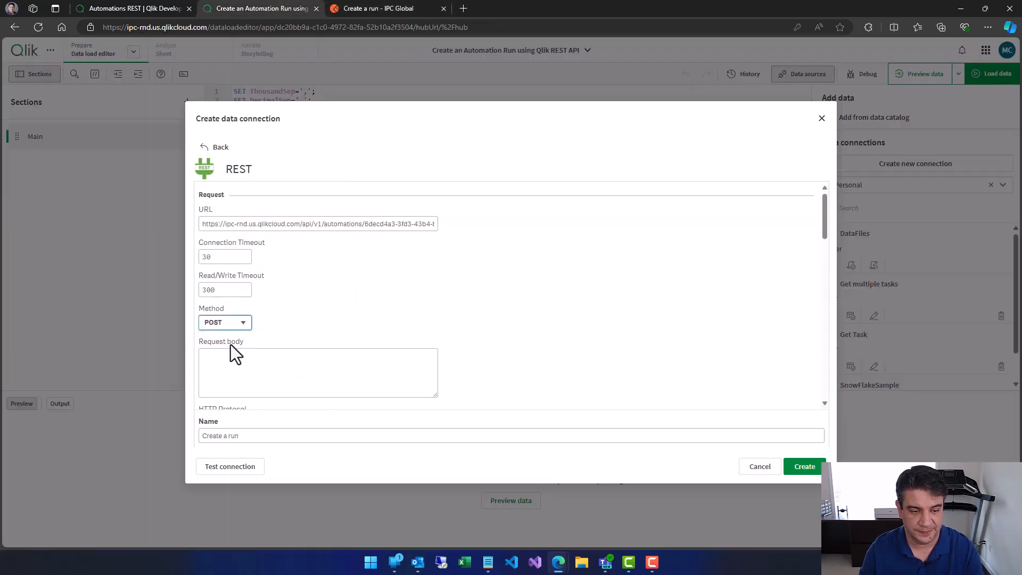
click(268, 368)
key(ctrl+v)
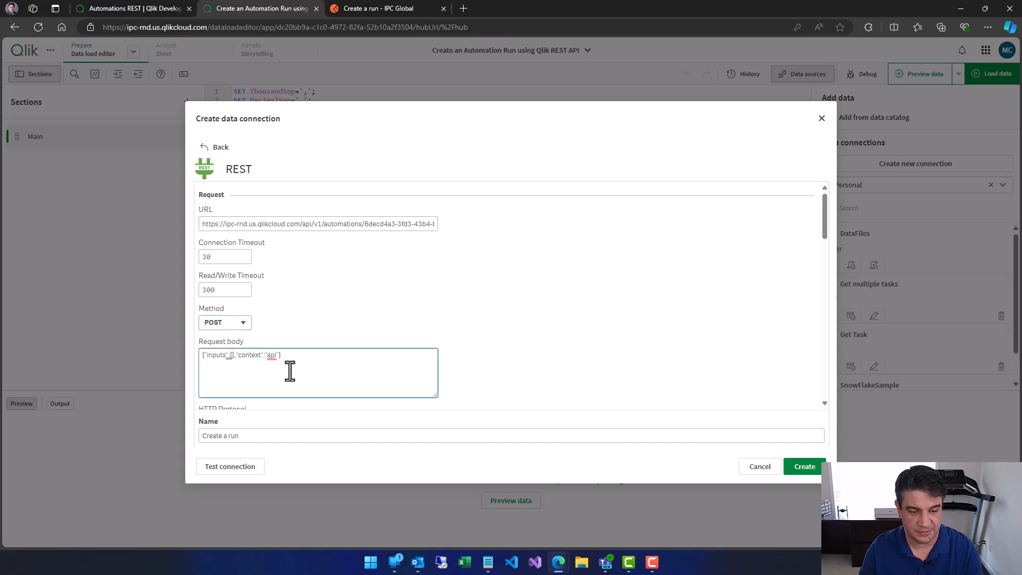
scroll(555, 367, down, 3)
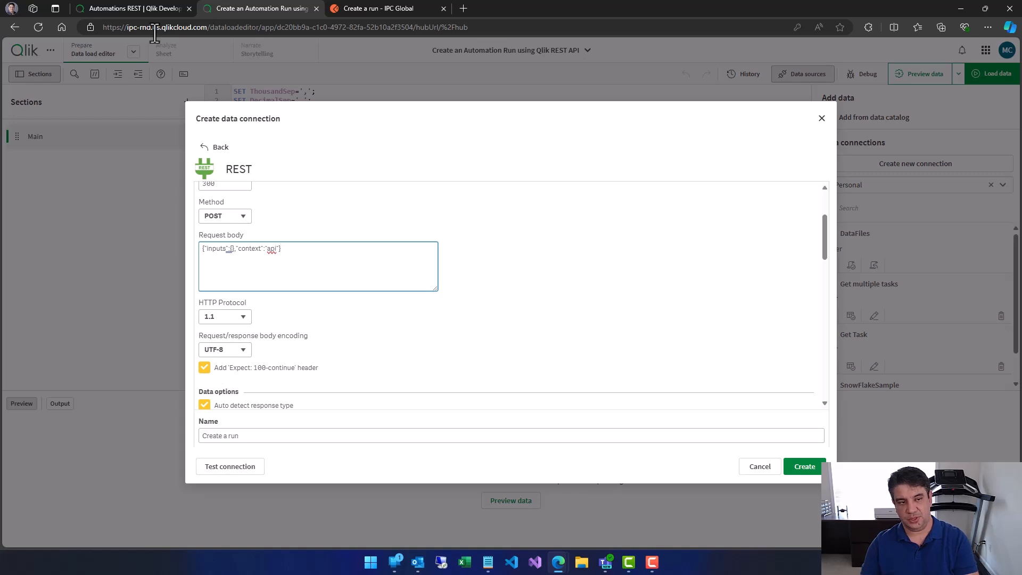
click(230, 466)
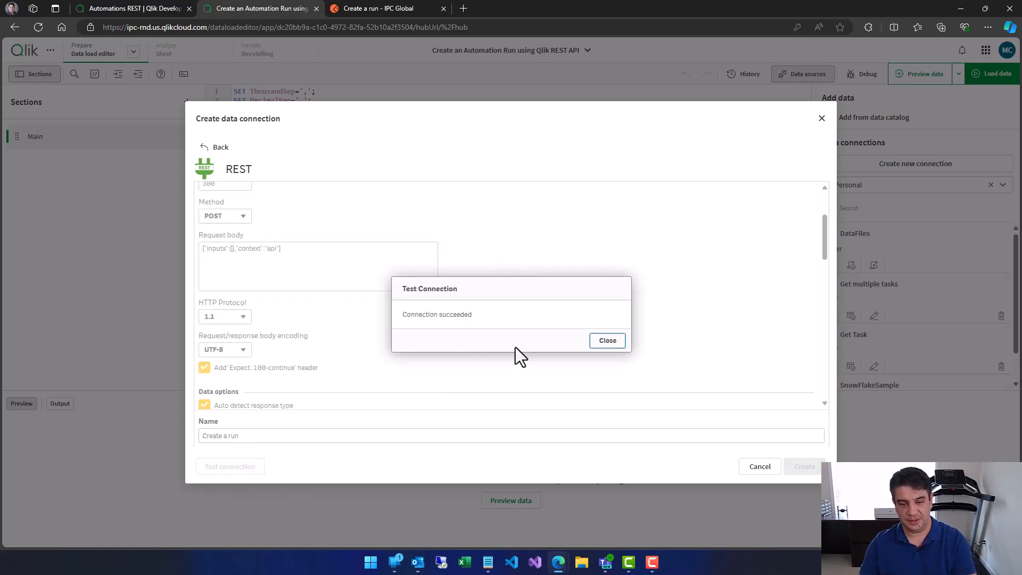
click(607, 342)
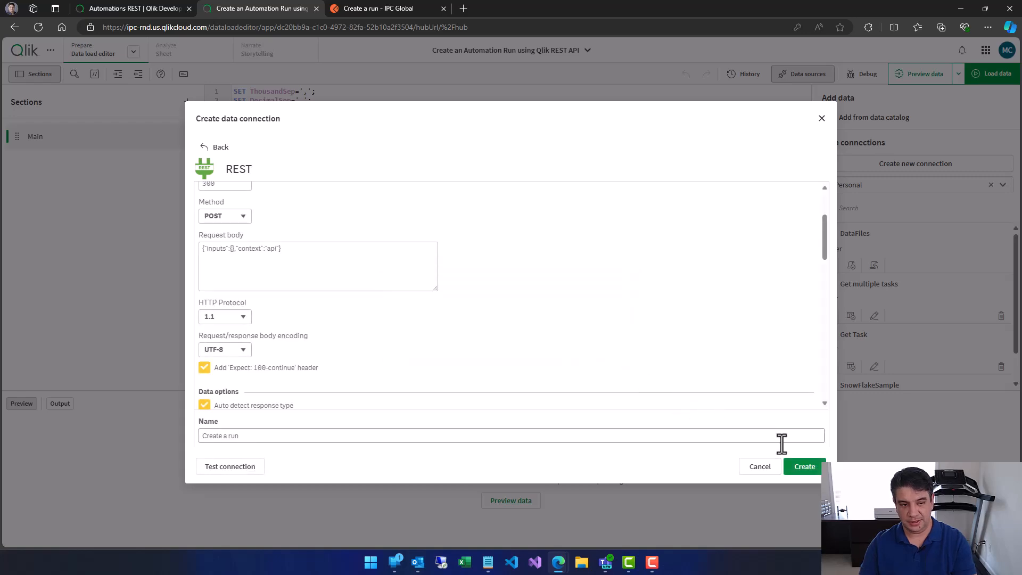
Step: Create the 'Create a run' connection and open the tenant URL in a new browser tab
click(805, 467)
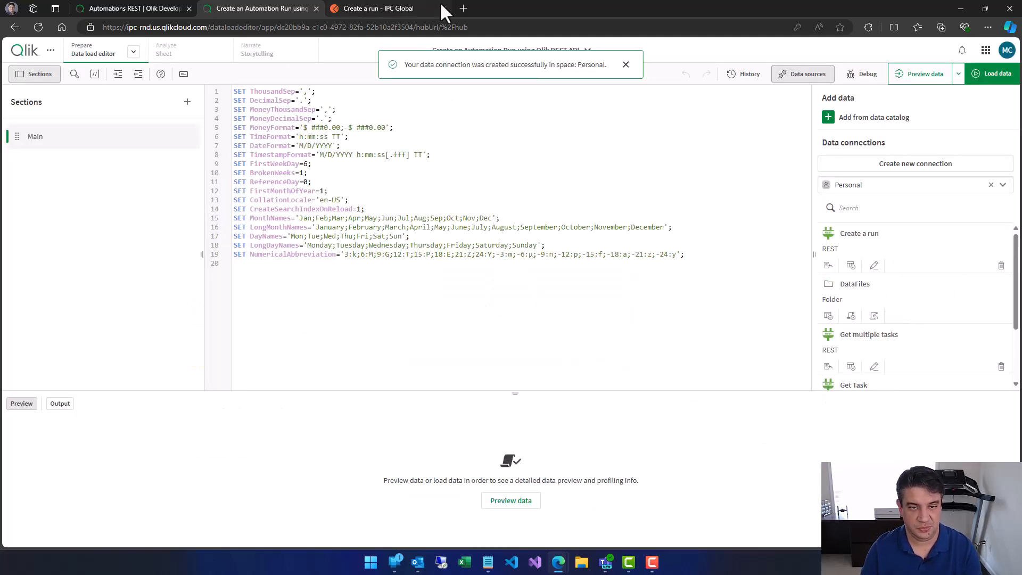
click(467, 8)
text(rnd)
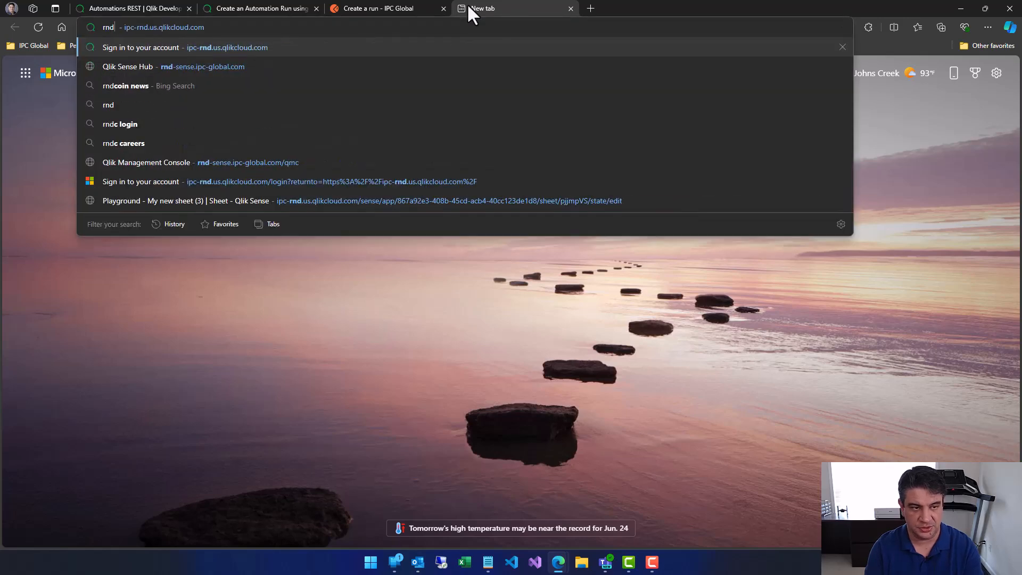
key(Return)
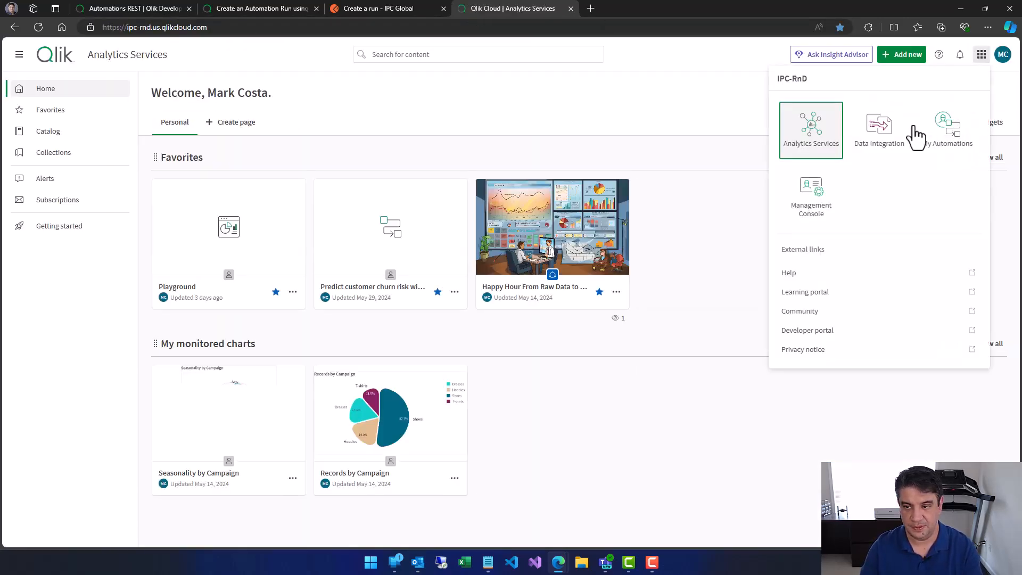
Step: Open Automation Trigger Test's runs in My Automations, move that tab second, and return to the Data load editor
click(947, 131)
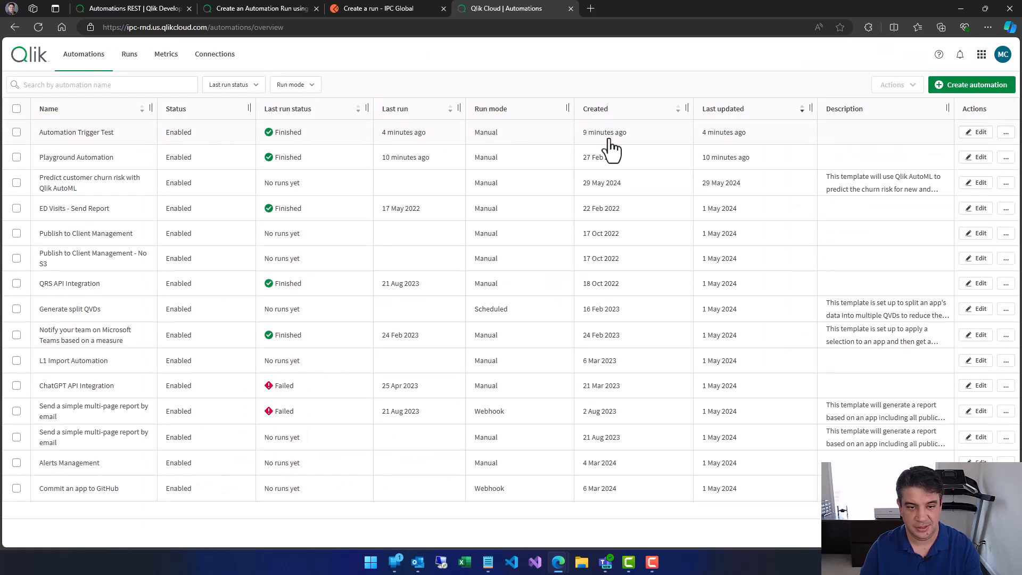
click(126, 137)
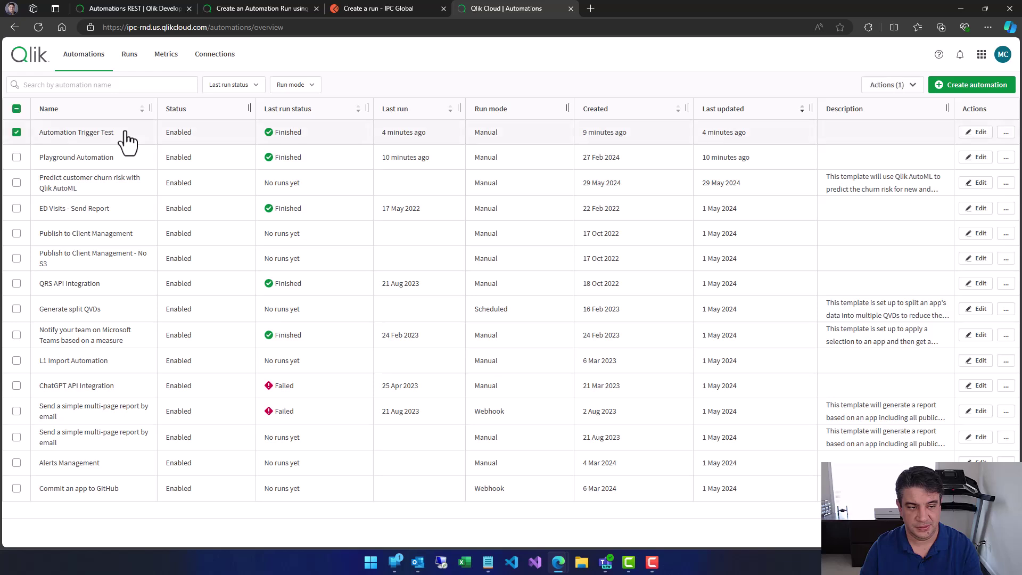
click(1005, 132)
click(968, 154)
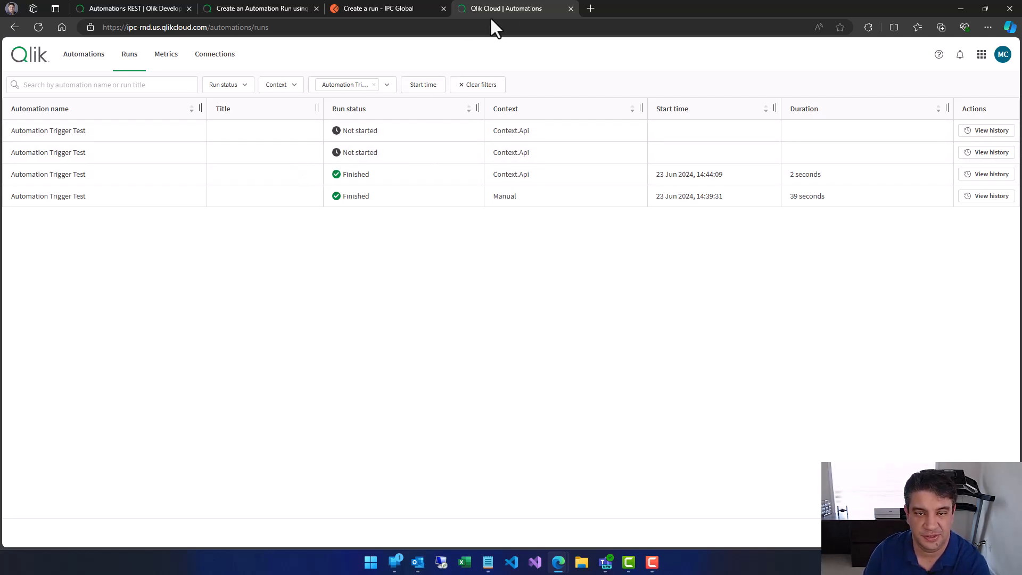
drag(501, 11, 255, 8)
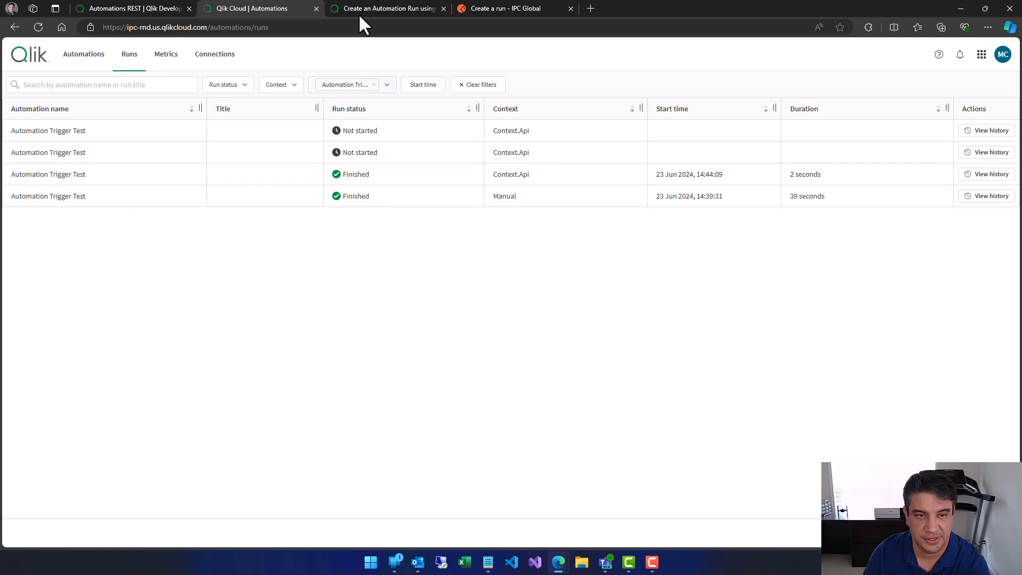
click(383, 8)
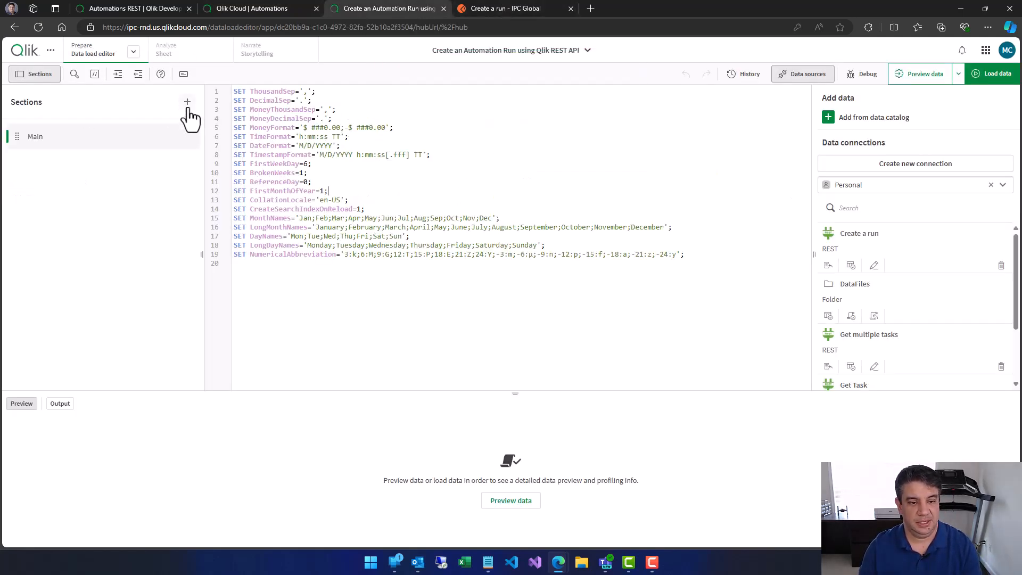
Step: Add a new script section and start selecting data from the Create a run connection with no preload limit
click(380, 285)
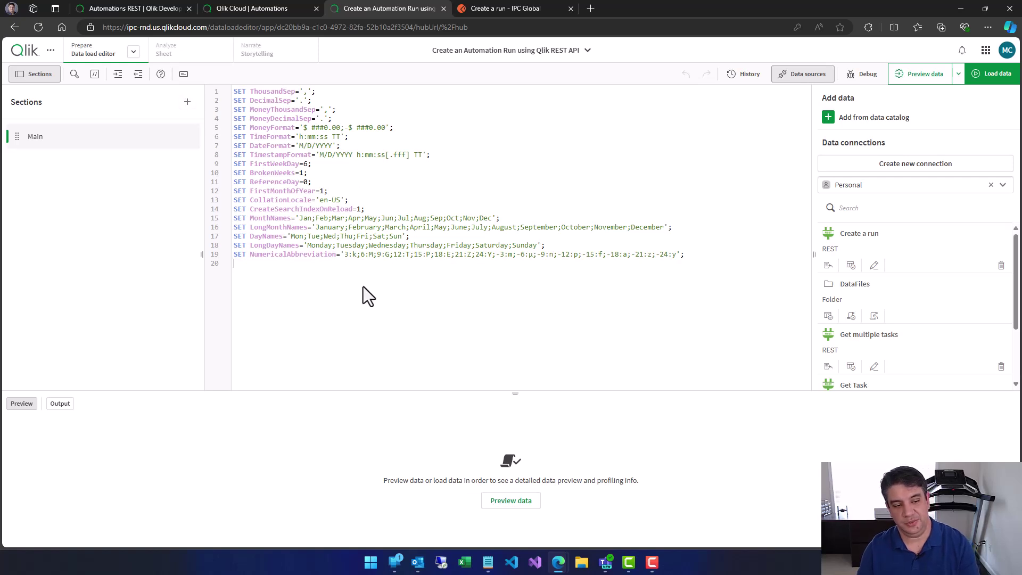
click(187, 102)
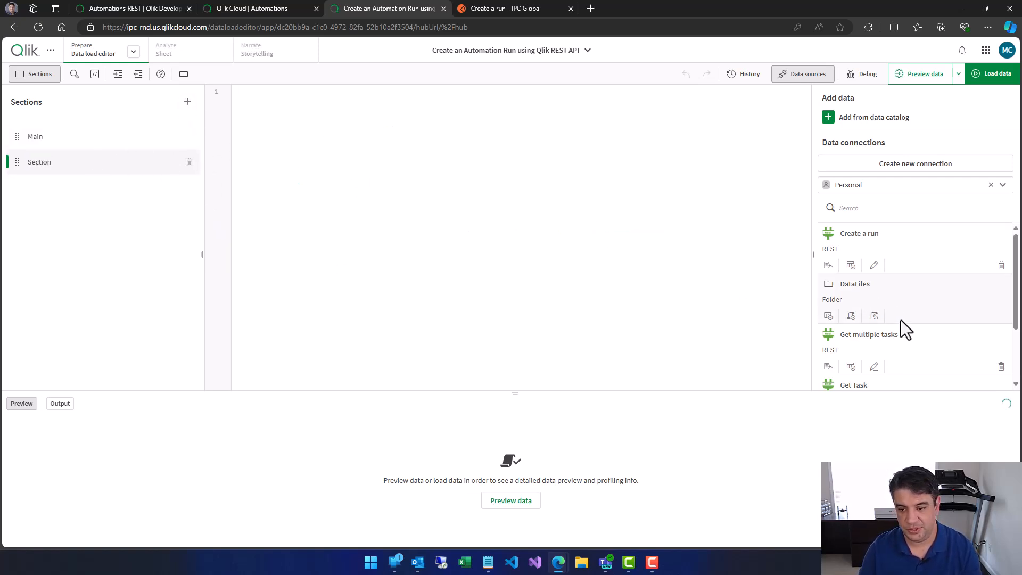
click(851, 267)
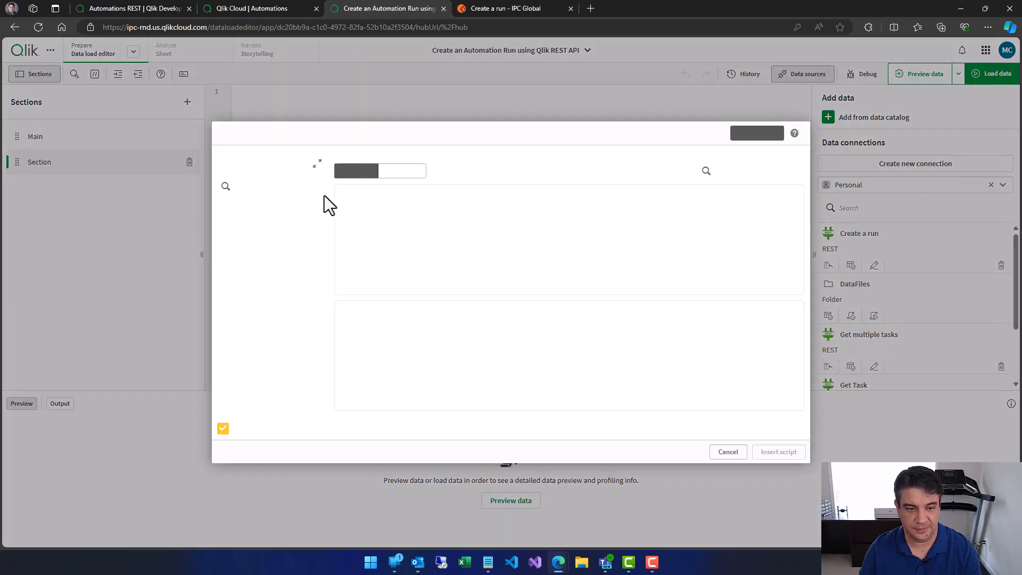
click(272, 200)
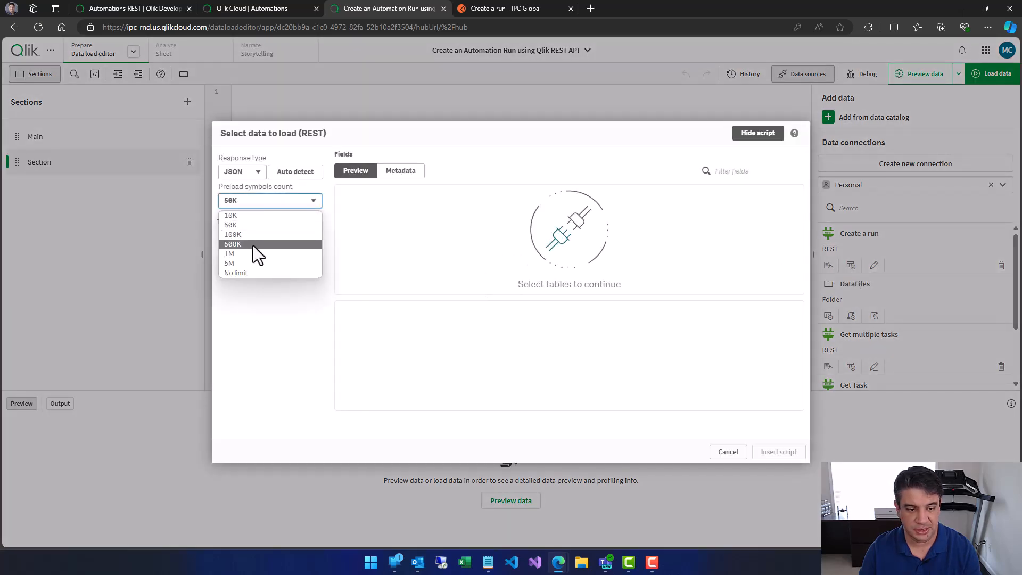
click(242, 273)
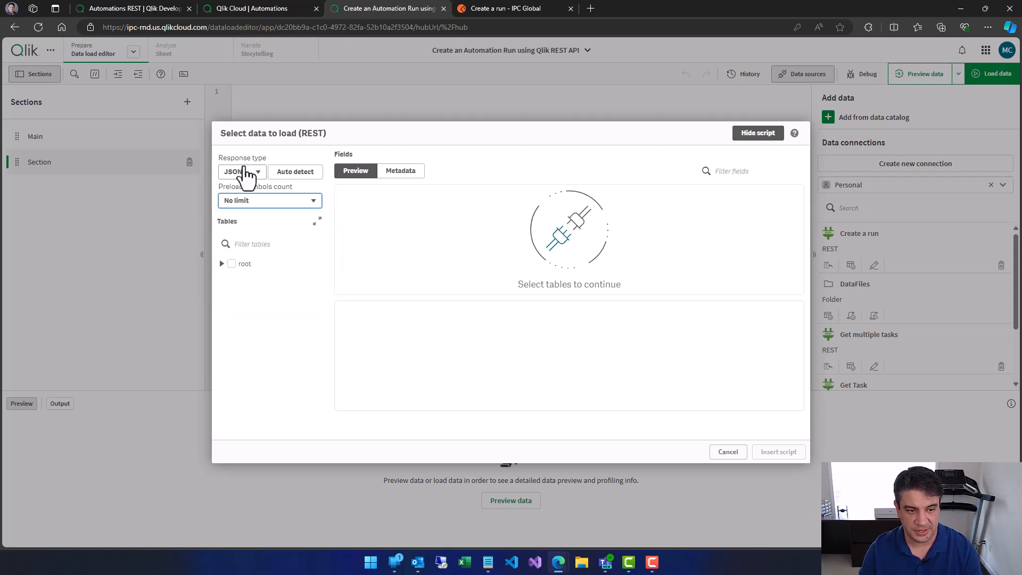
Step: Include the id field from the root table and insert the generated REST load script
click(222, 264)
click(245, 264)
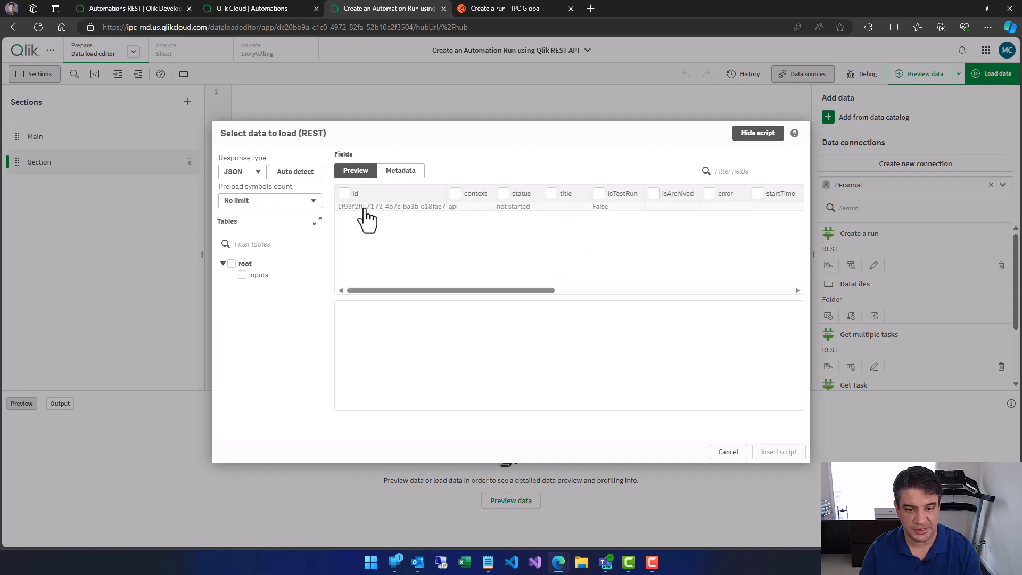
click(345, 195)
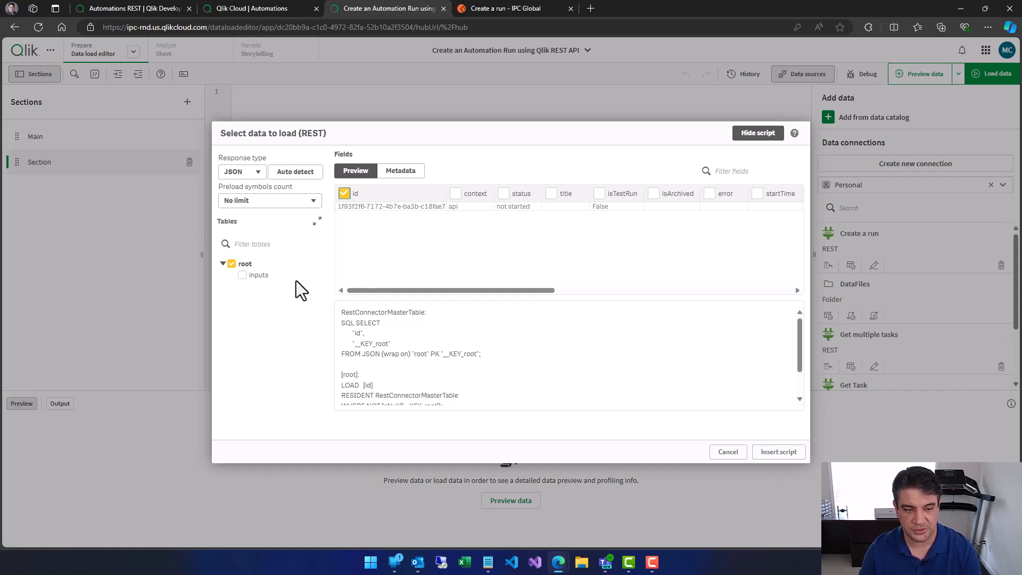
click(258, 274)
click(245, 264)
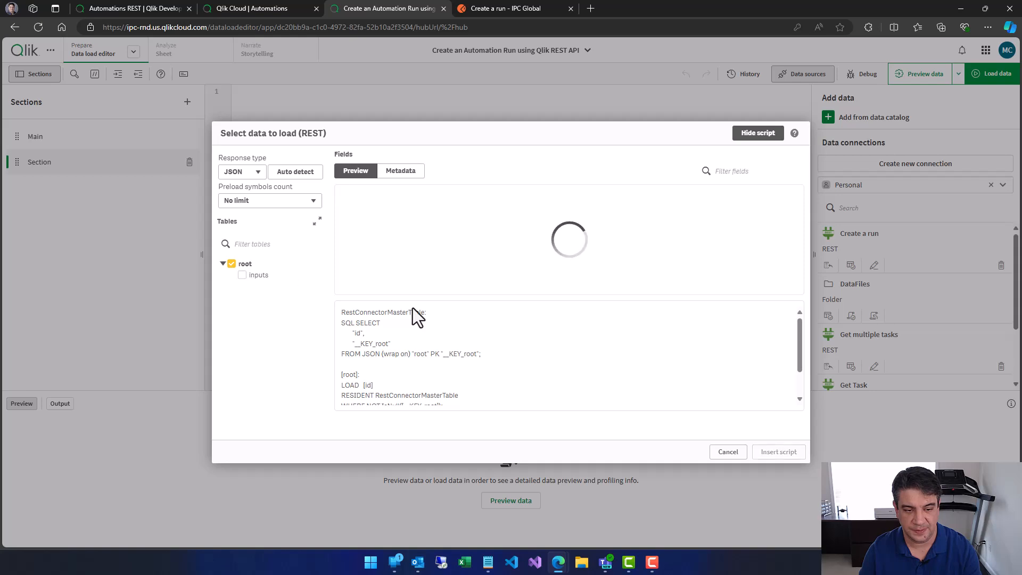
click(778, 452)
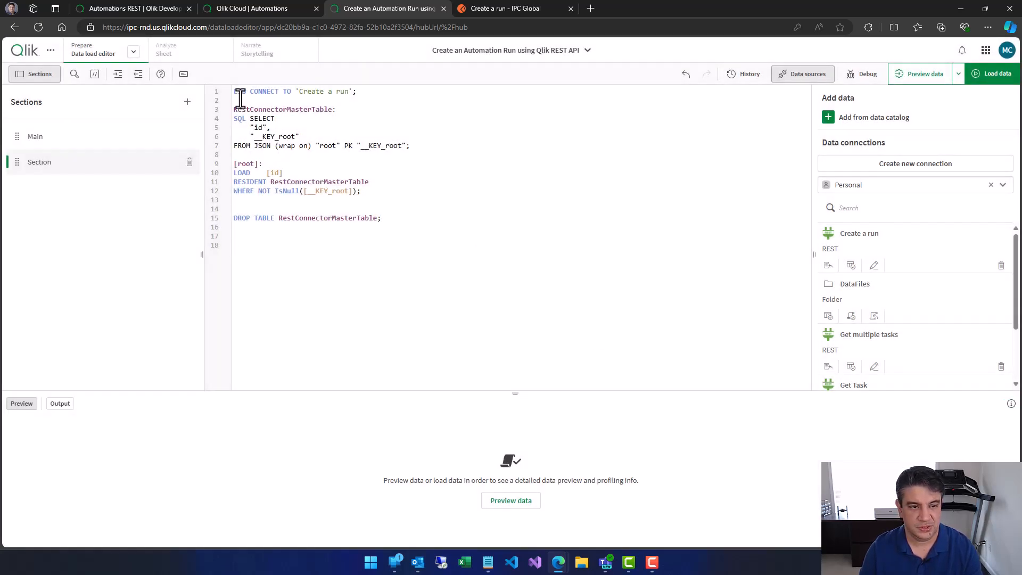
Step: Remove the trailing blank lines after the inserted script
drag(233, 90, 426, 247)
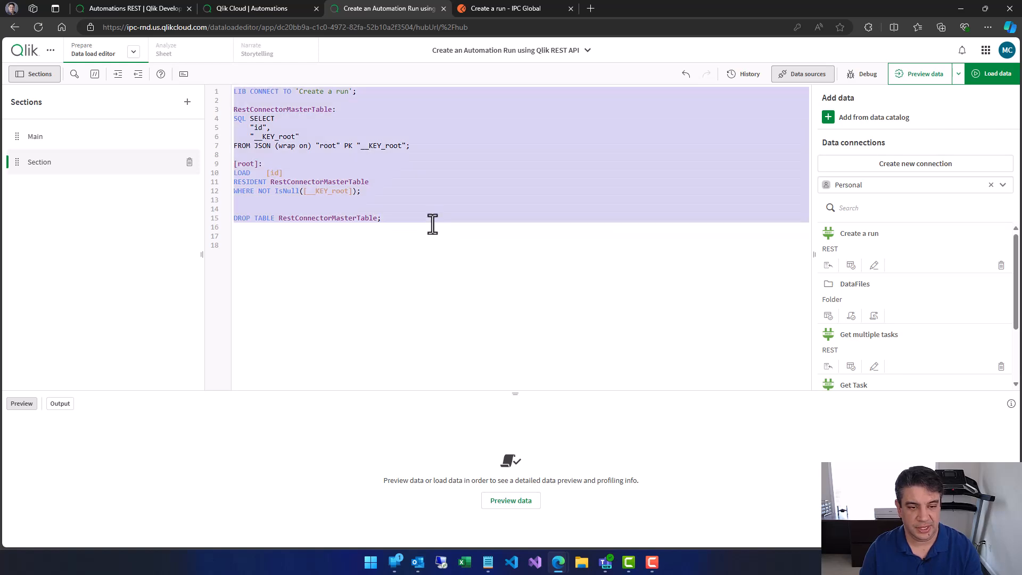
click(437, 221)
key(Delete)
key(Delete)
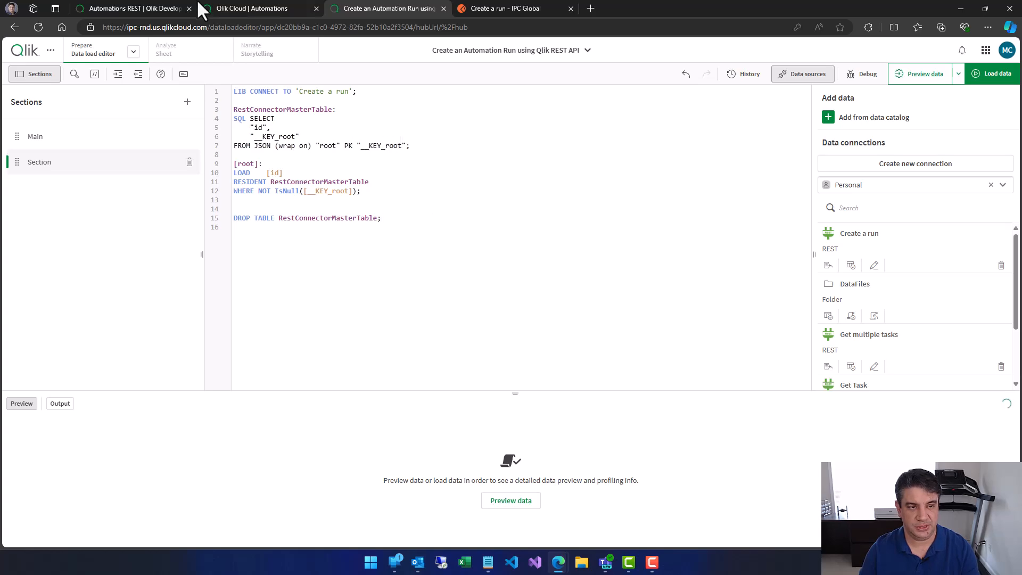
Step: Refresh the automation runs list and close the Postman request tab
click(144, 8)
click(224, 8)
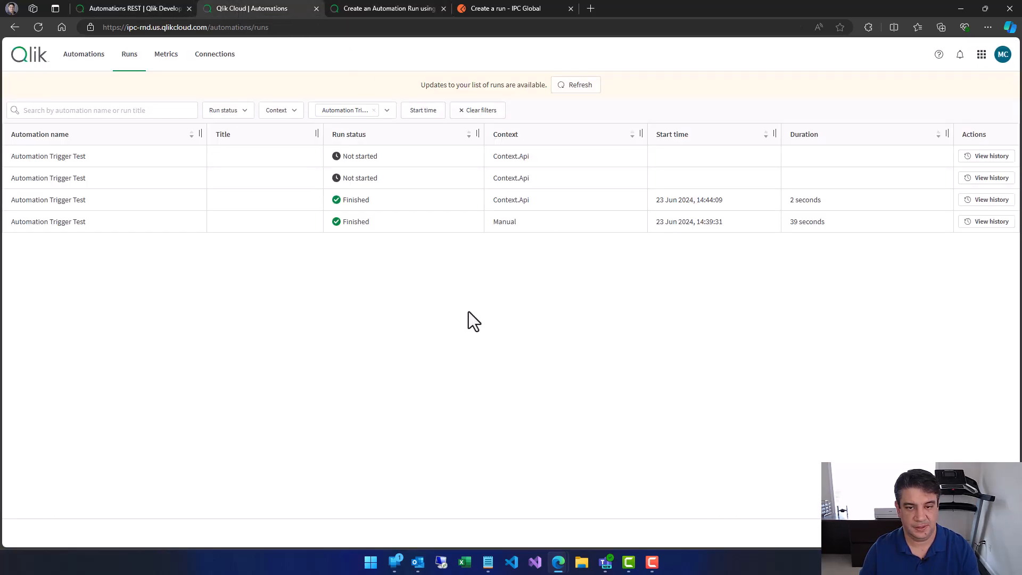
click(575, 85)
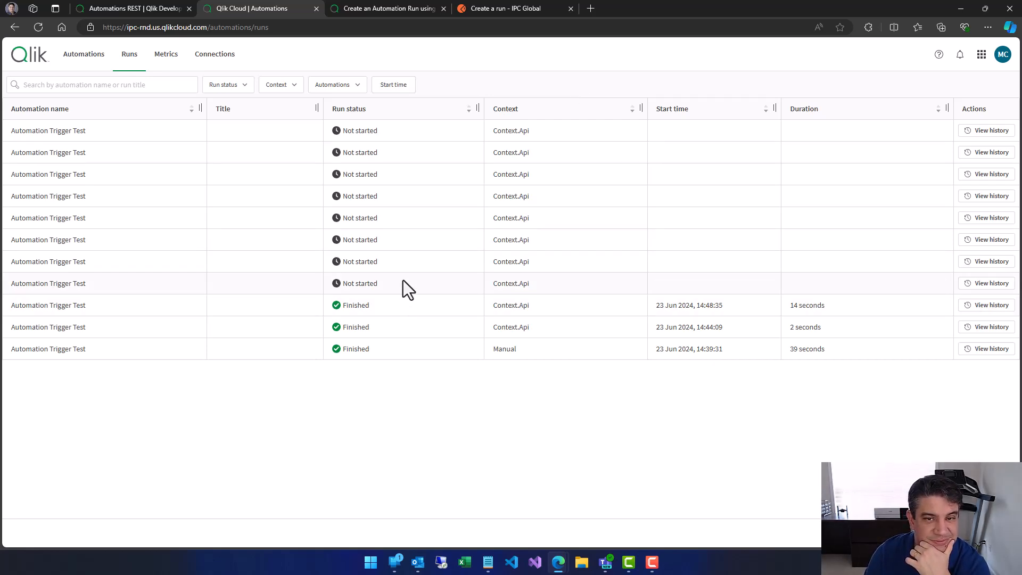
click(511, 9)
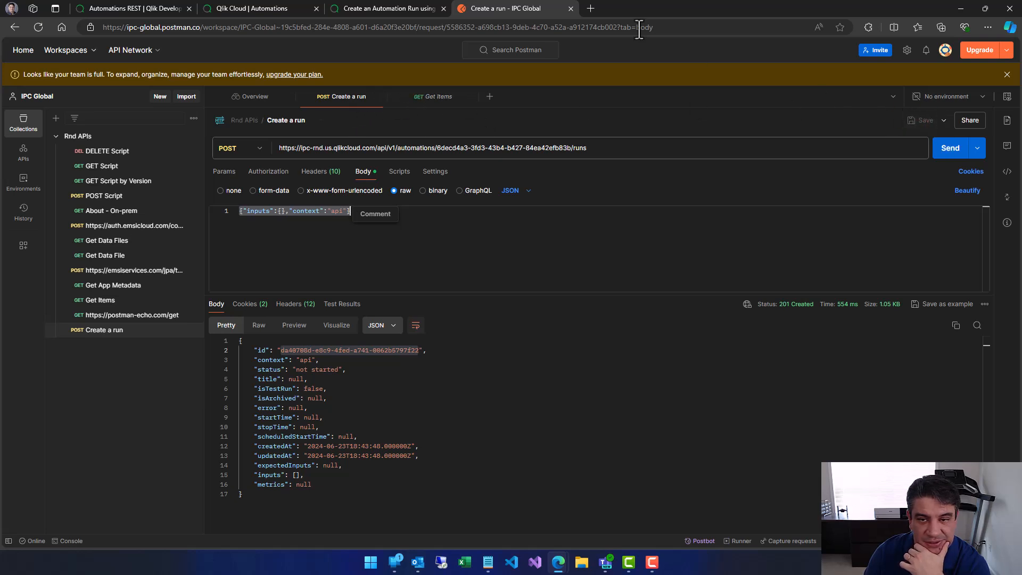
click(570, 8)
Step: Reload the Runs page to show the new finished API runs, then return to the editor
click(252, 8)
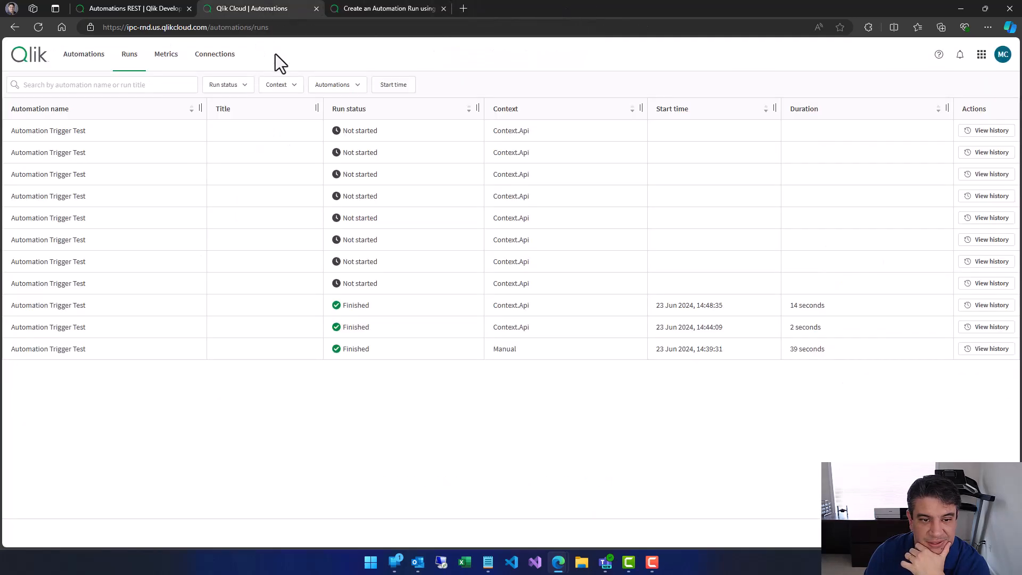
click(37, 27)
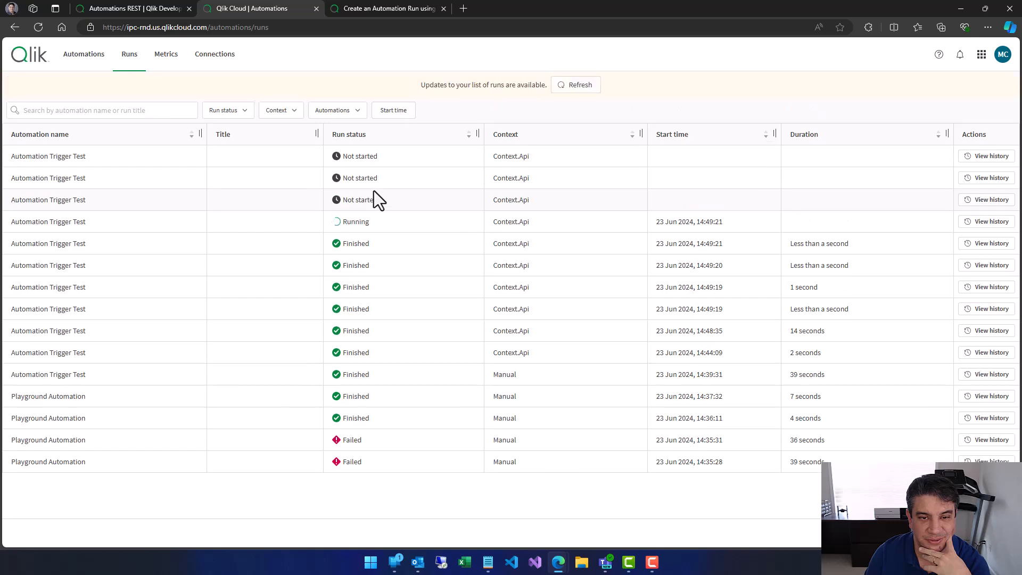
click(575, 85)
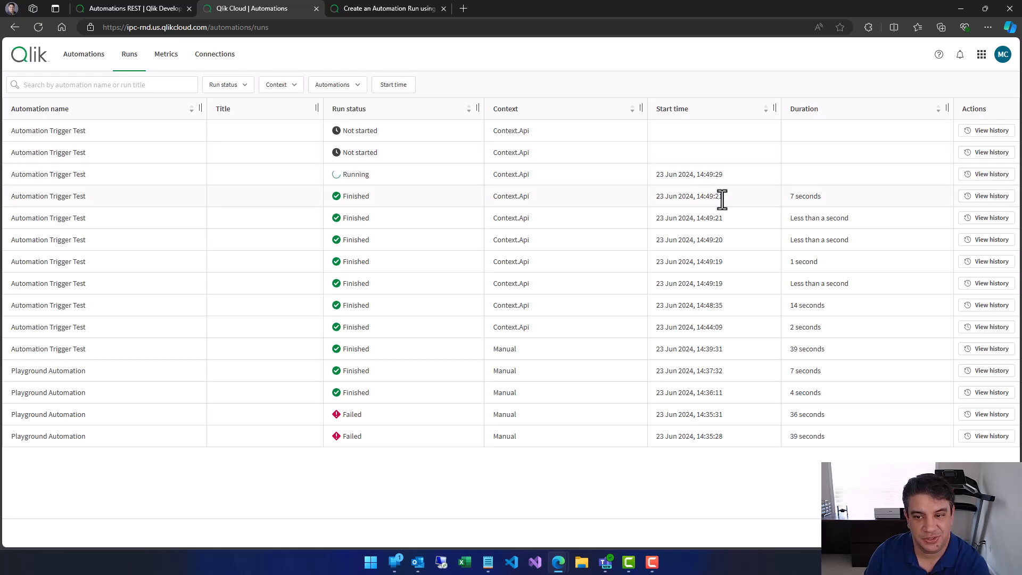
click(387, 8)
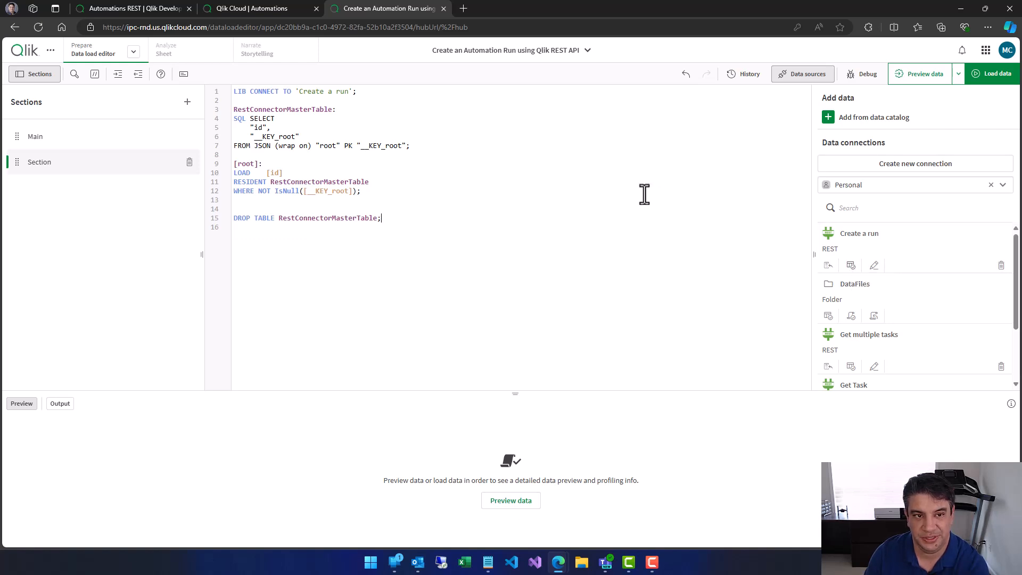
Step: Alternate between the Runs page and the editor, reloading the runs list for current statuses
click(263, 8)
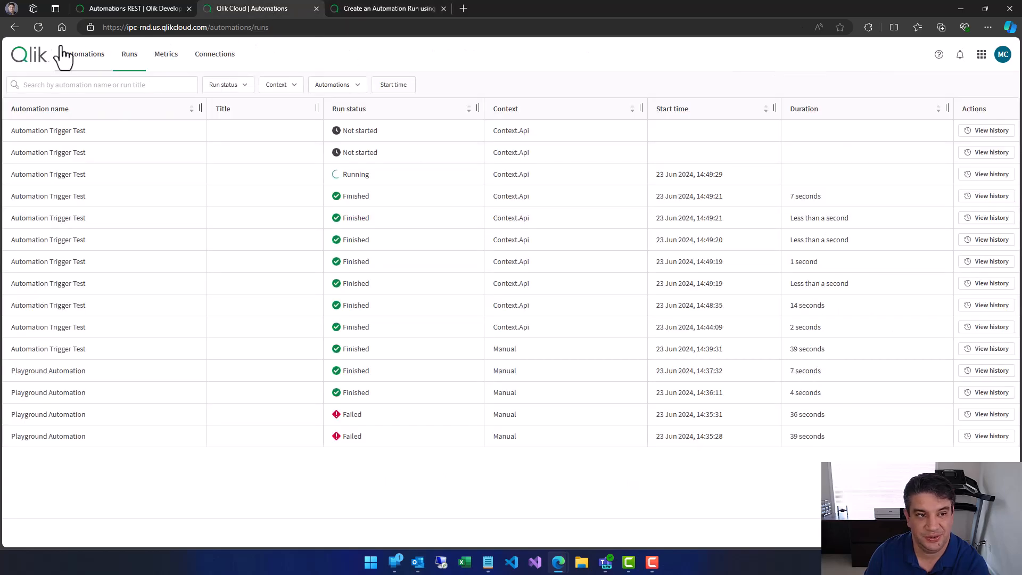
click(39, 29)
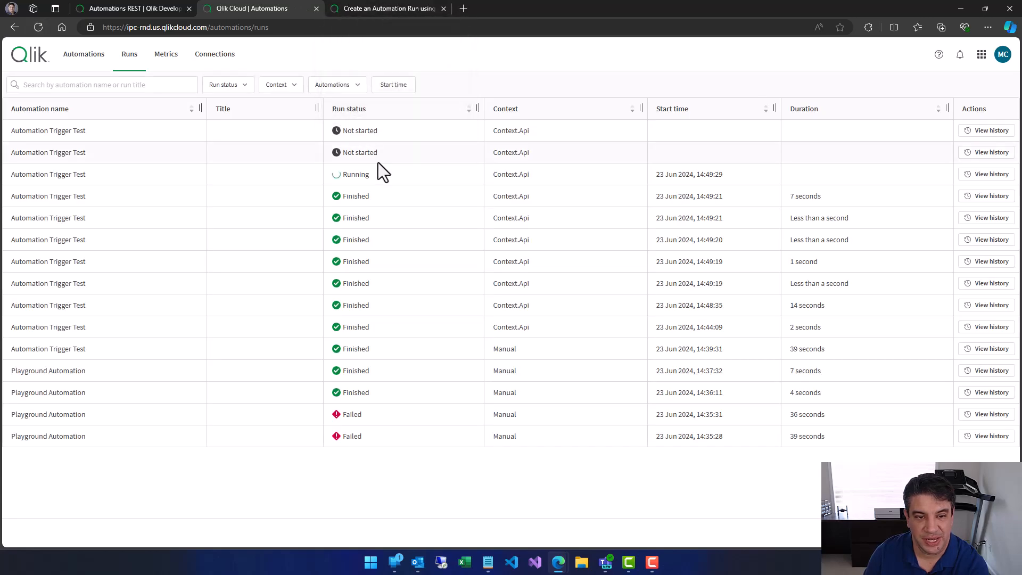
click(390, 10)
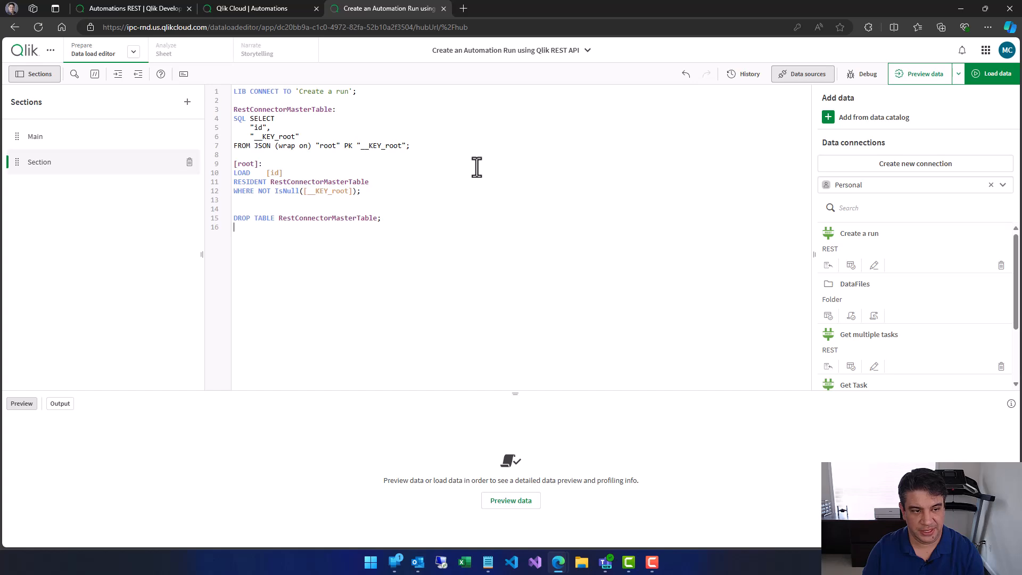
click(244, 8)
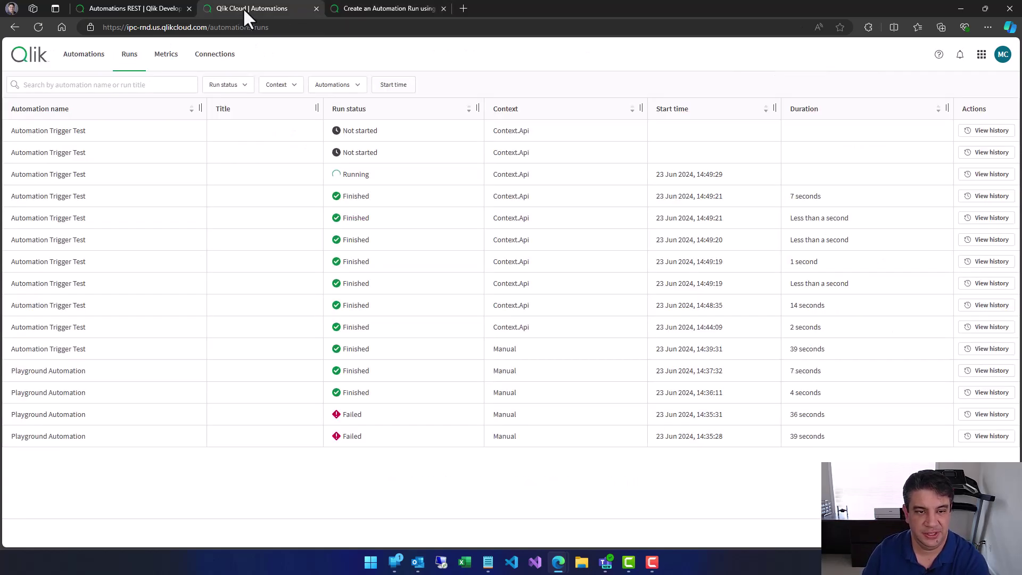
click(38, 28)
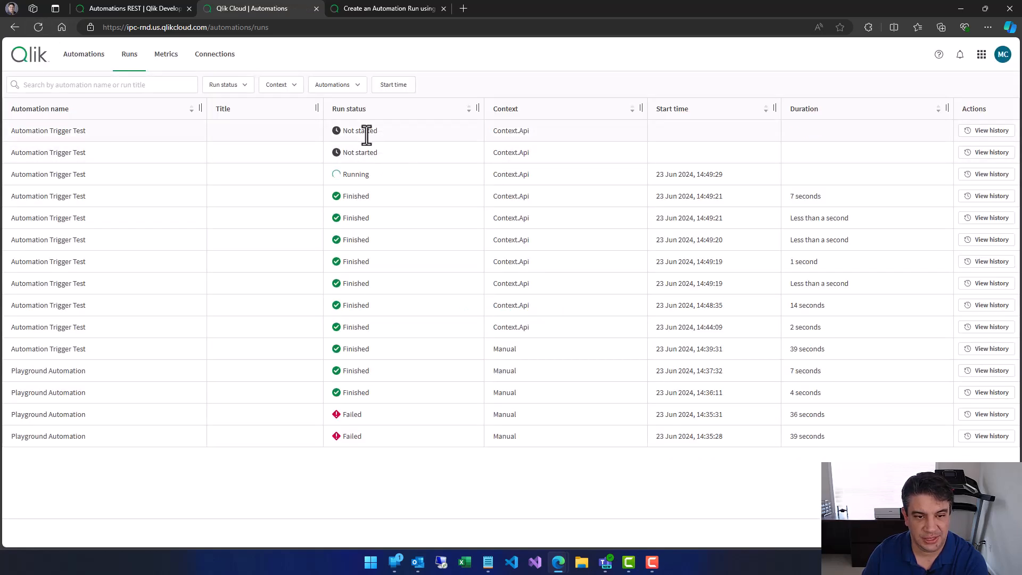
Step: Run the load script and dismiss the completed load summary
click(392, 8)
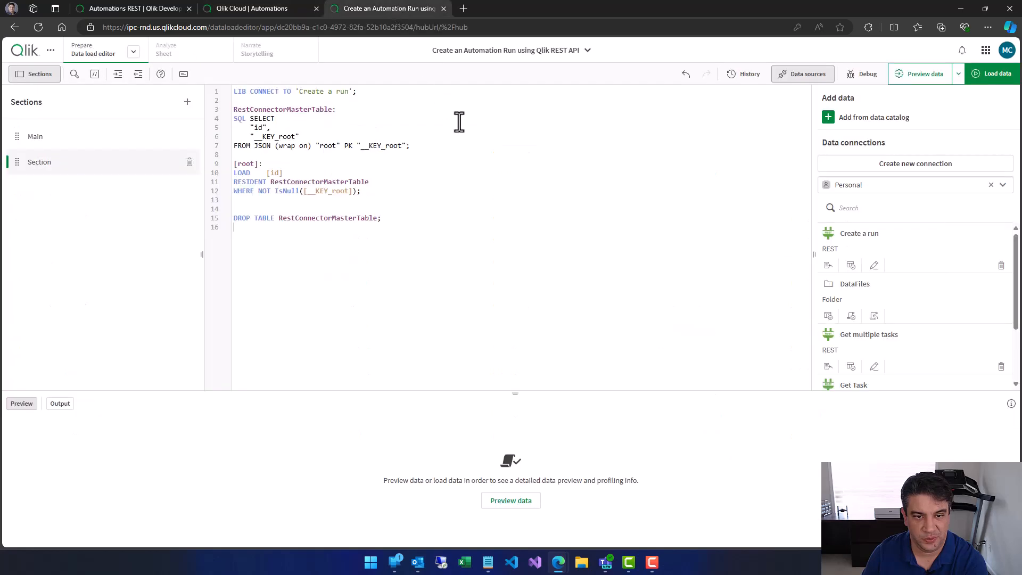
click(992, 76)
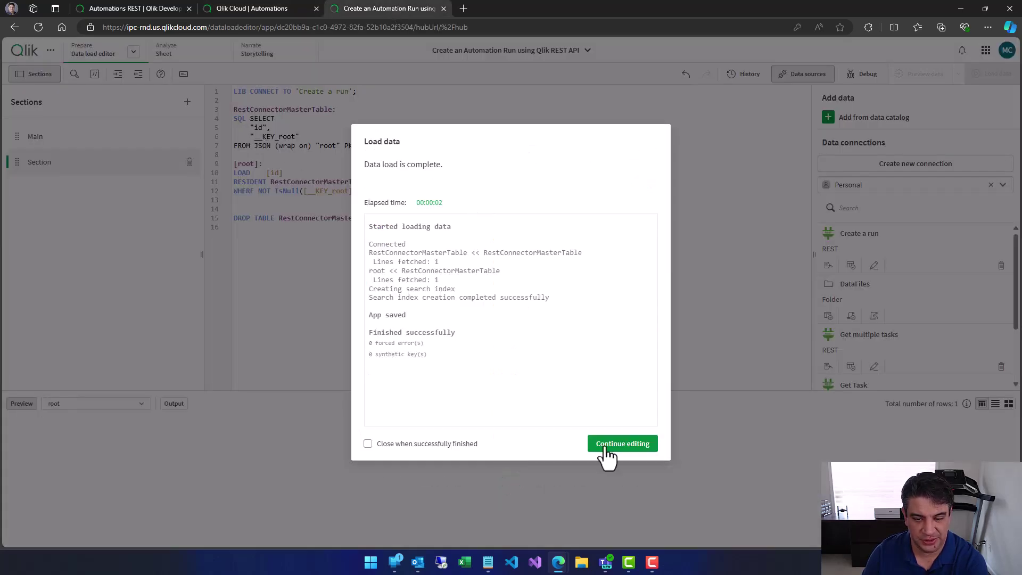
click(623, 444)
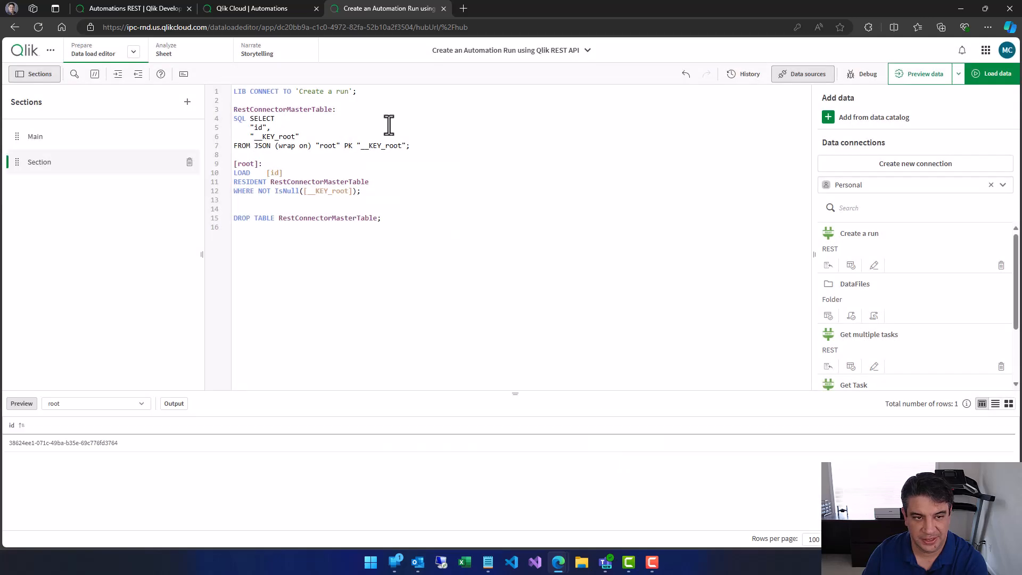
Step: Refresh the automation runs list to see the API-triggered run, then return to the editor
click(257, 8)
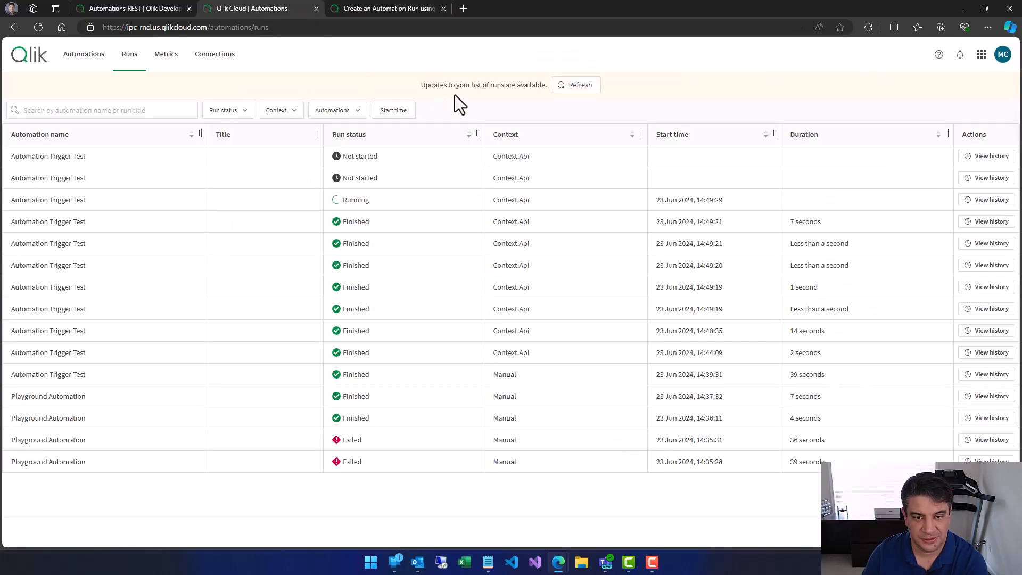
click(575, 84)
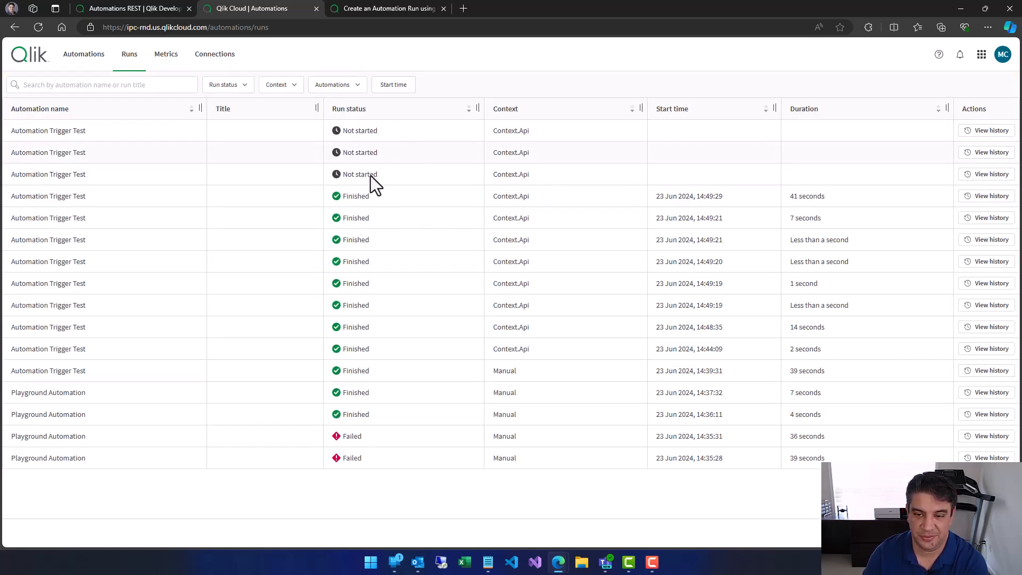
click(389, 9)
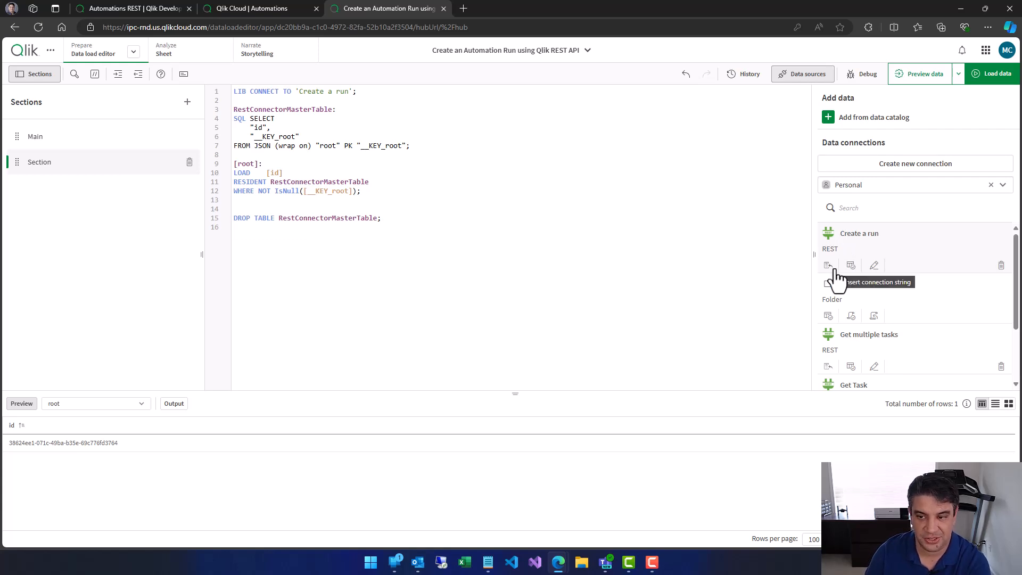
mouse_move(851, 266)
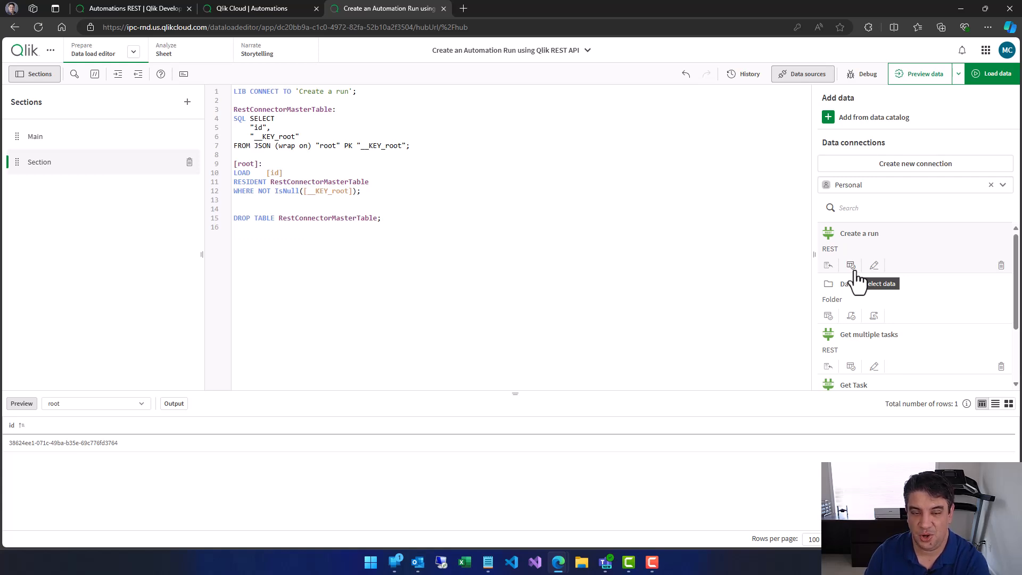
Step: Rename the script section to 'CallAutomation Procedure'
click(444, 165)
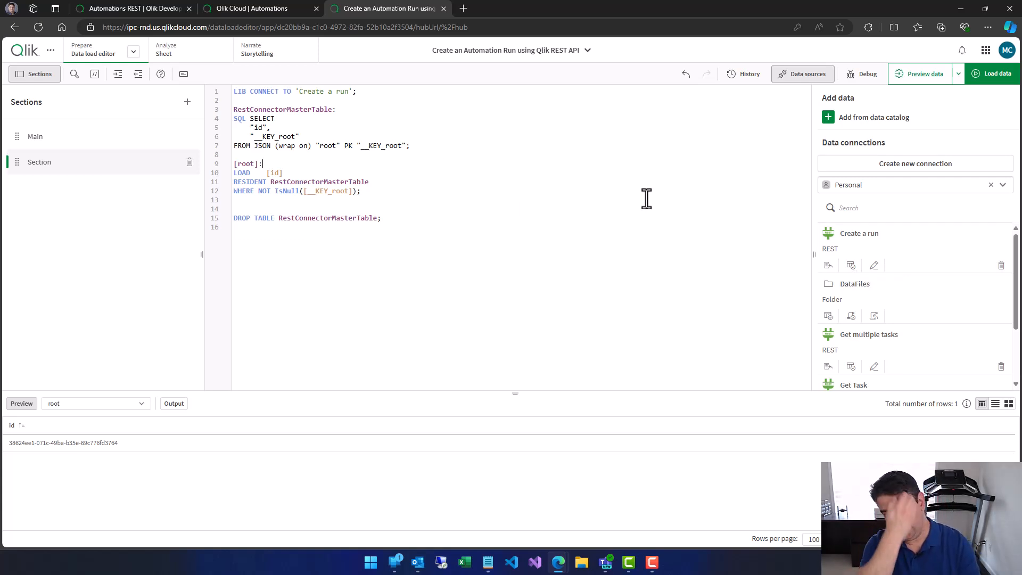
key(Home)
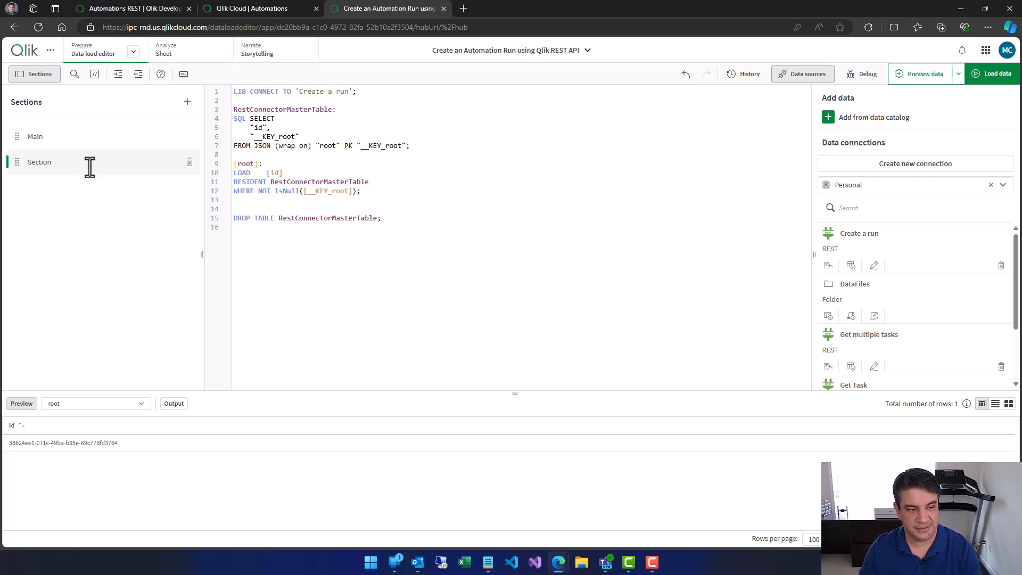
double_click(53, 164)
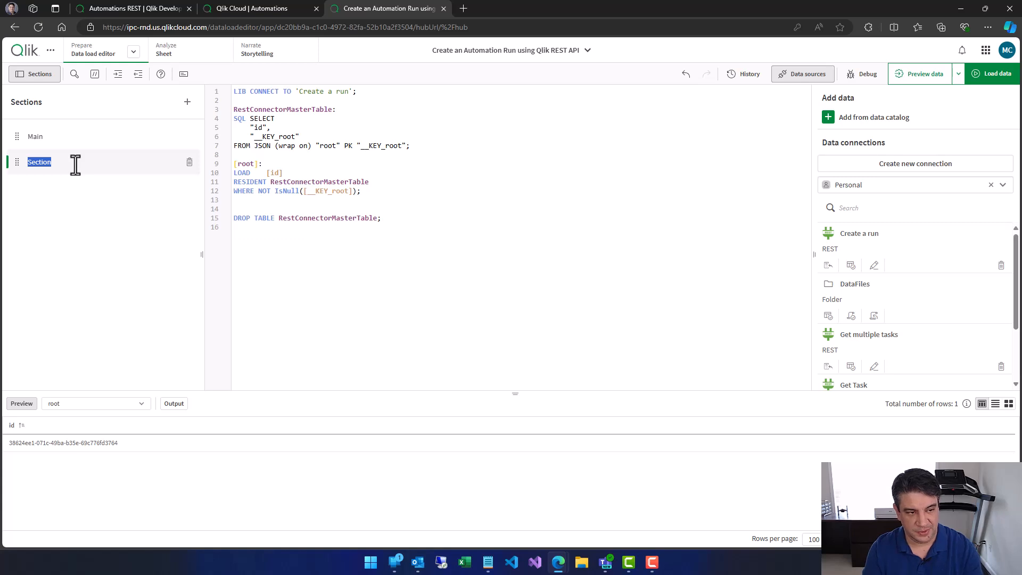
text(CallAutomat)
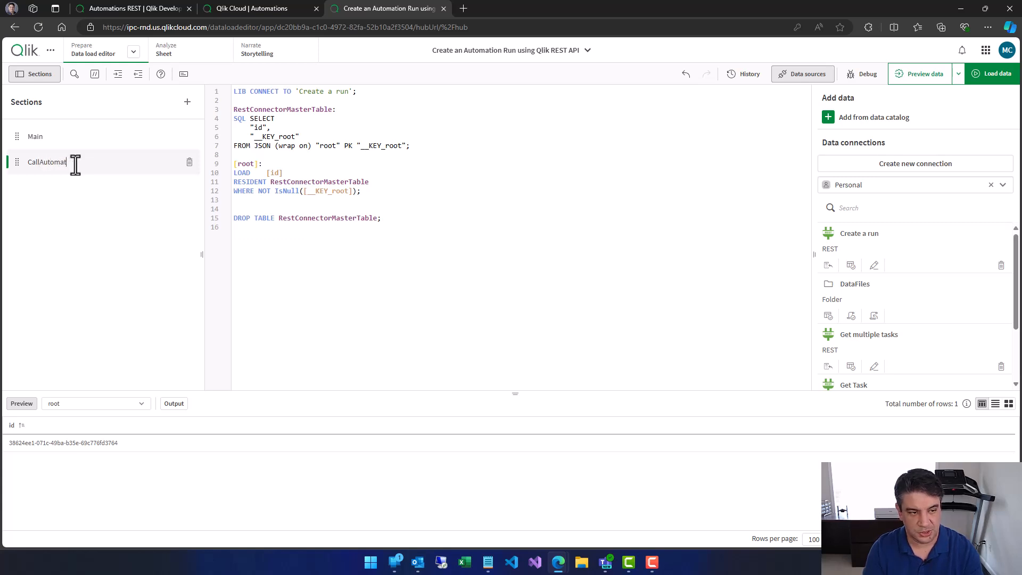
text(ion P)
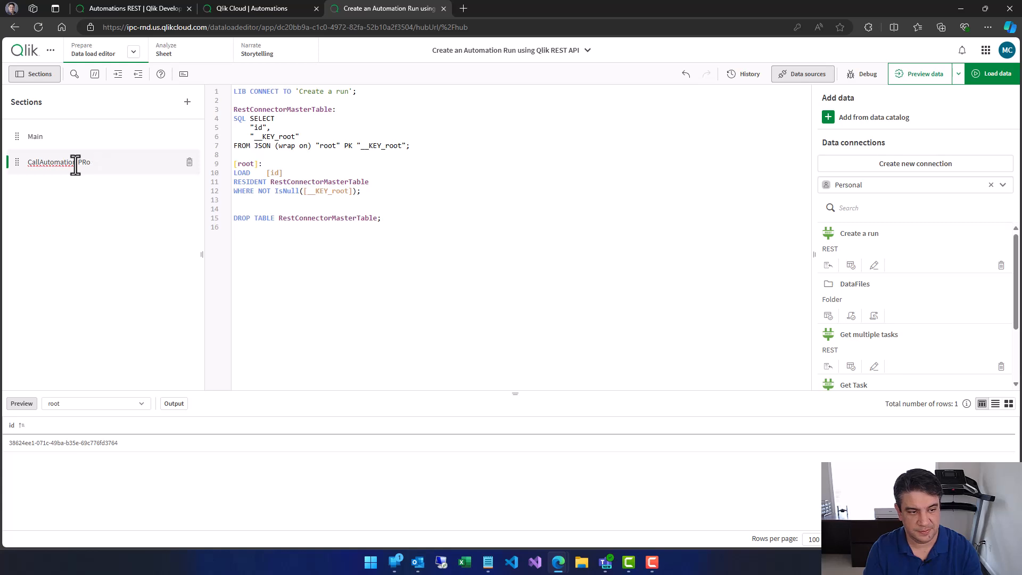
text(rocedure)
click(470, 264)
Step: Wrap the REST script in Sub CallAutomation … End Sub and indent its body one level
key(ctrl+Home)
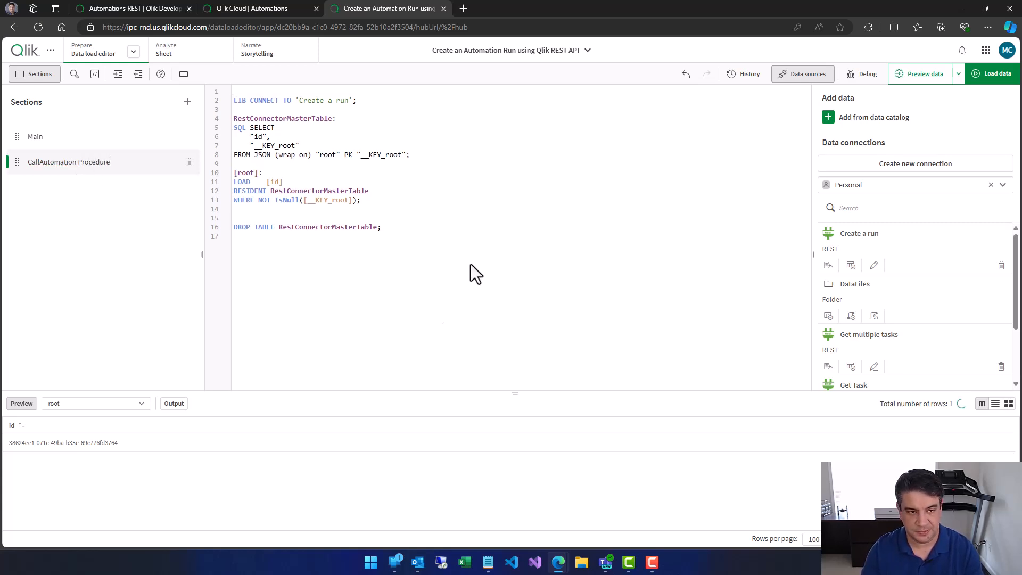
key(Return)
key(Return)
text(Sun Call)
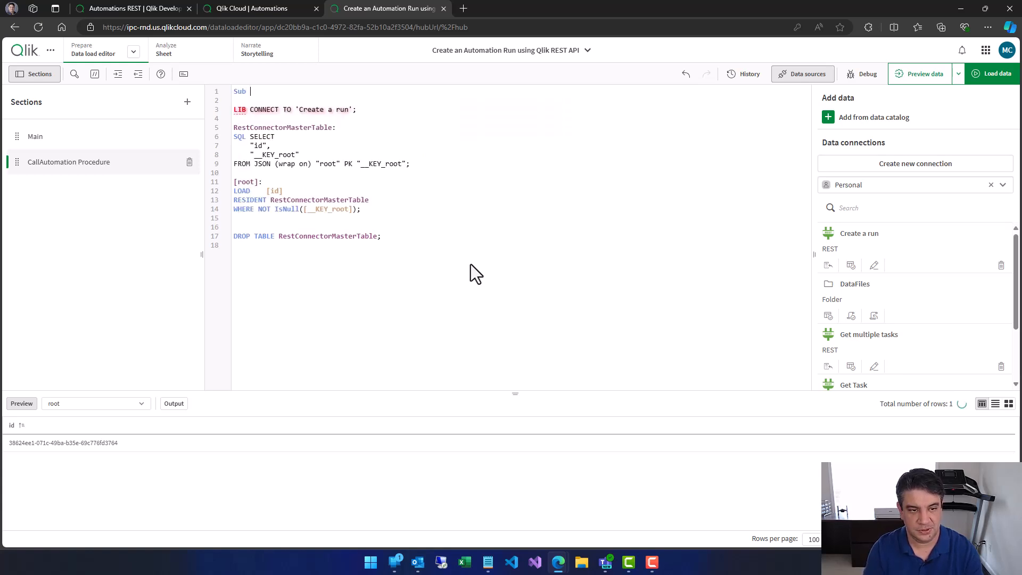
text(CallAutomation)
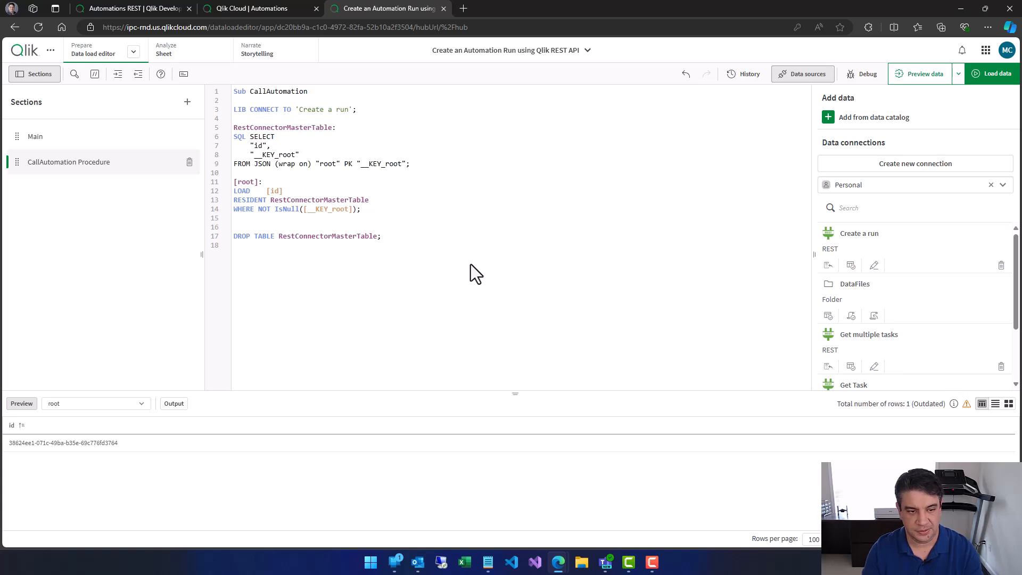
key(Return)
key(Return)
text(End Sub)
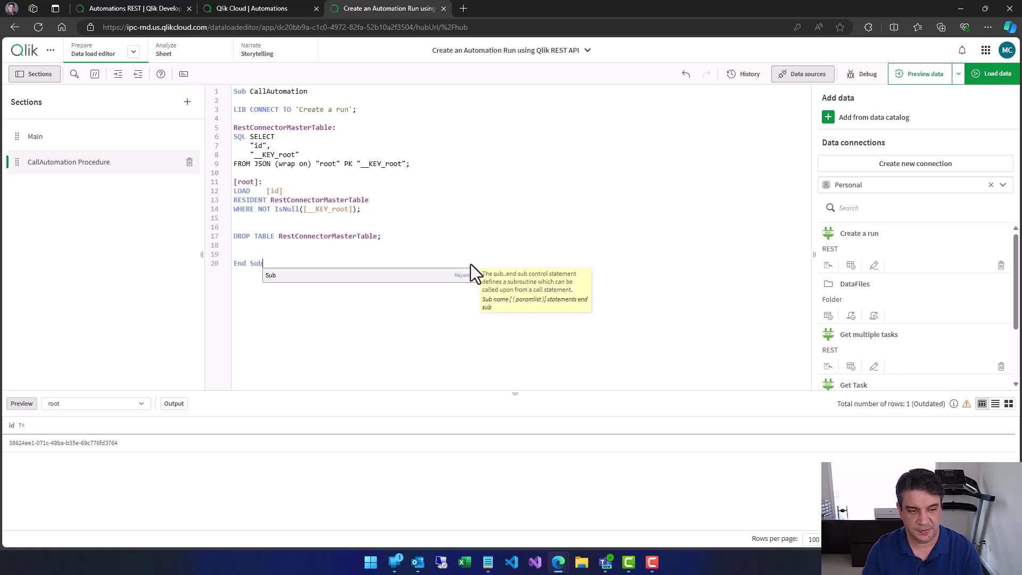
click(395, 245)
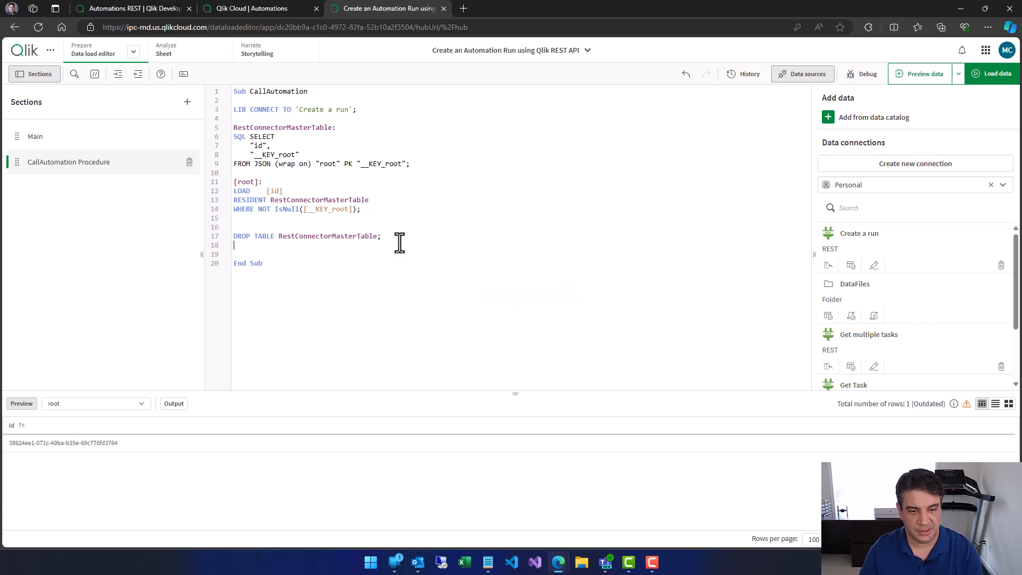
drag(395, 244, 210, 106)
key(Tab)
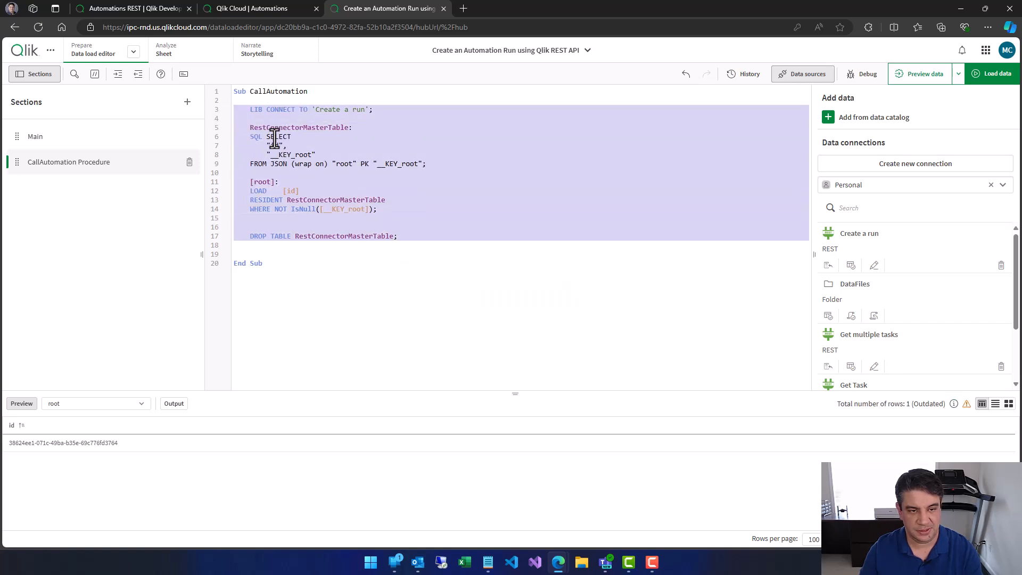
click(275, 246)
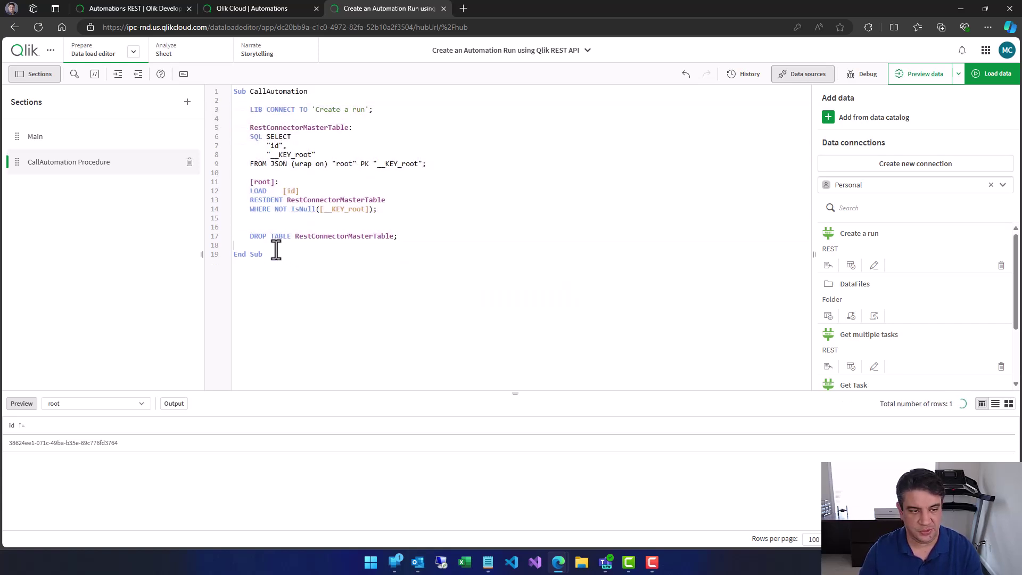
Step: Add a new section named 'My Load Script'
click(186, 102)
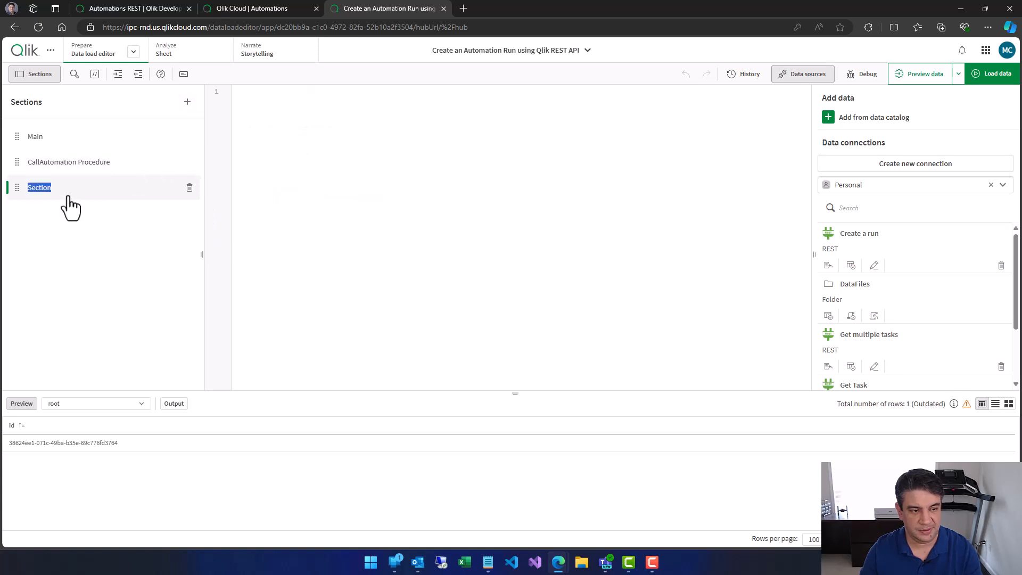
text(My Load Script)
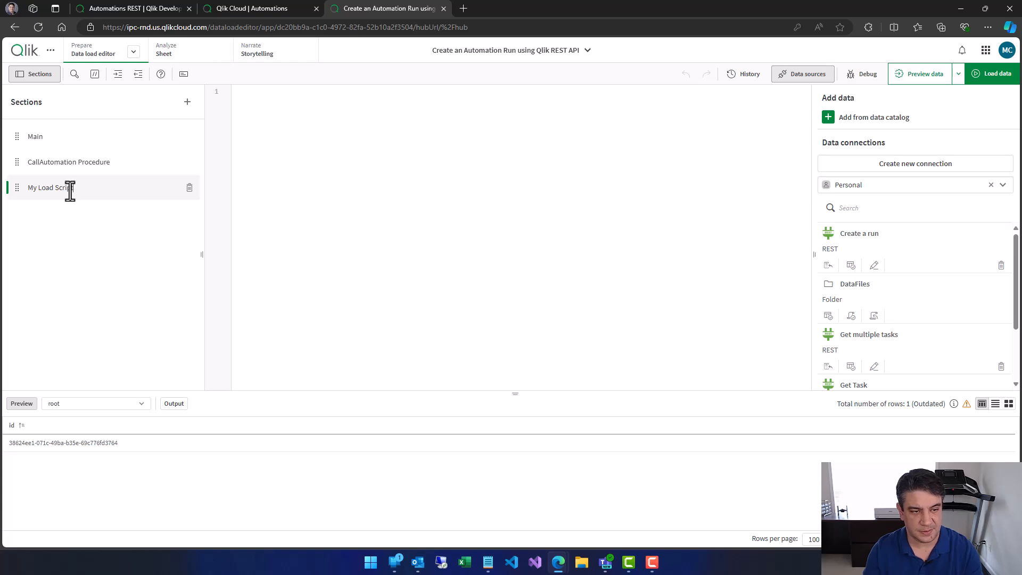
click(345, 153)
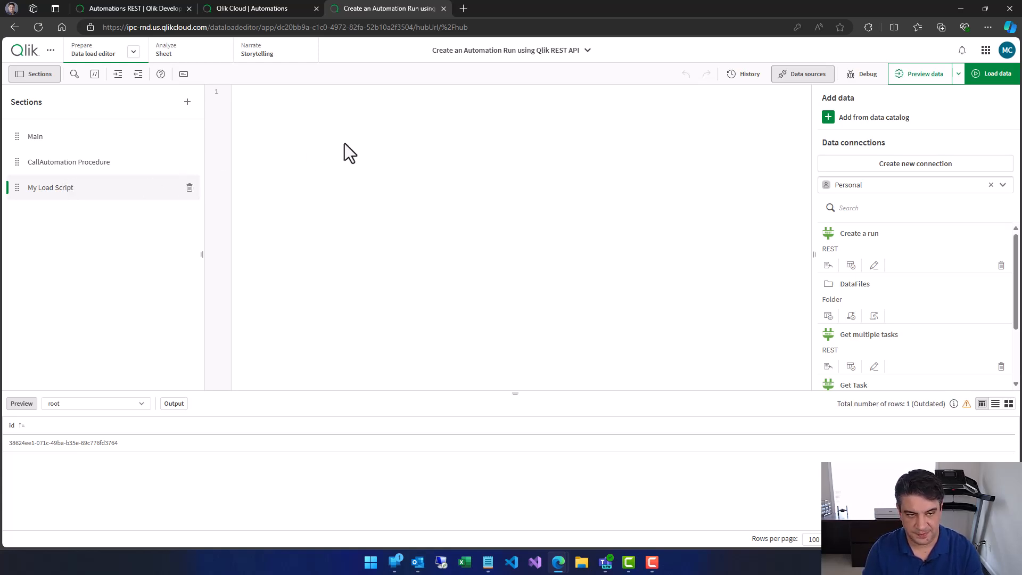
text(M)
Step: Enter an inline MySource table with field SomeField and values 1, 2, 3
key(Escape)
text(ySource:)
key(Return)
text(LOAD )
text(* INLINE [ )
text(SomeField)
key(Return)
text(1,2)
key(Return)
key(BackSpace)
key(BackSpace)
key(BackSpace)
key(Return)
text(2)
key(Return)
text(3 )
text(];)
key(Return)
key(Return)
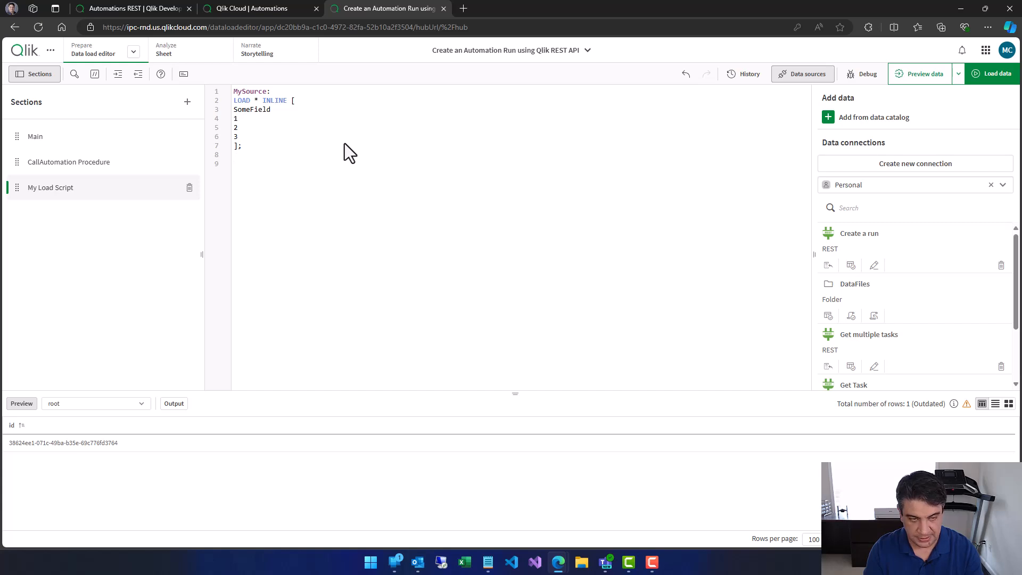
text(LET vNoOrRecords = No)
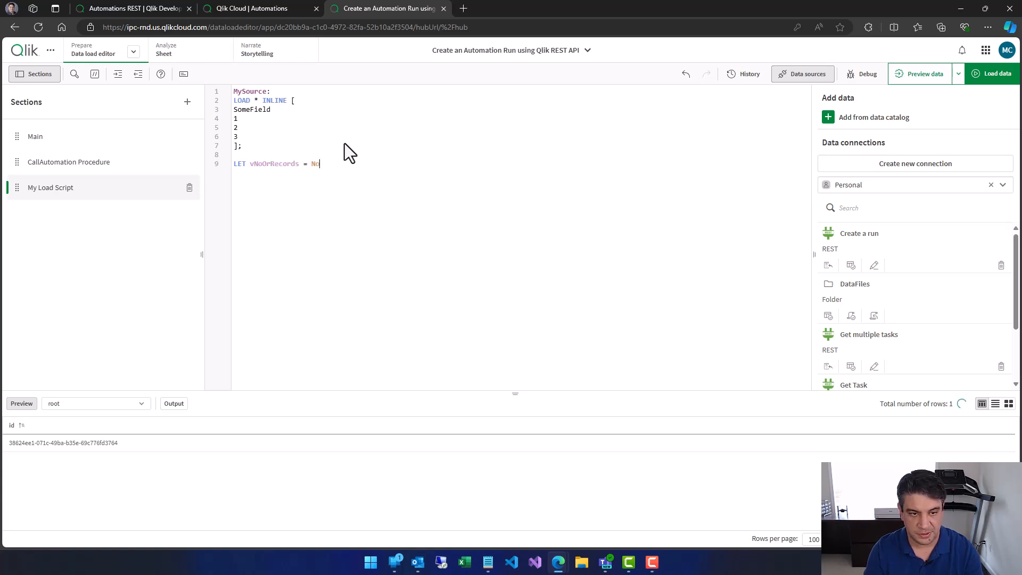
text(O)
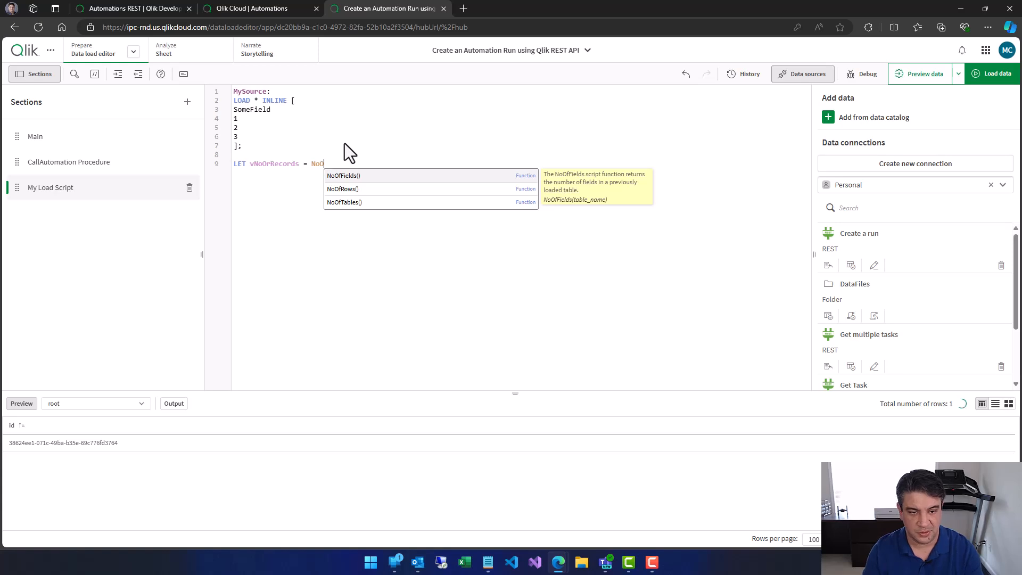
Step: Write LET vNoOrRecords = NoOfRows('MySource'); to store the row count
key(Down)
key(Down)
key(Up)
key(Return)
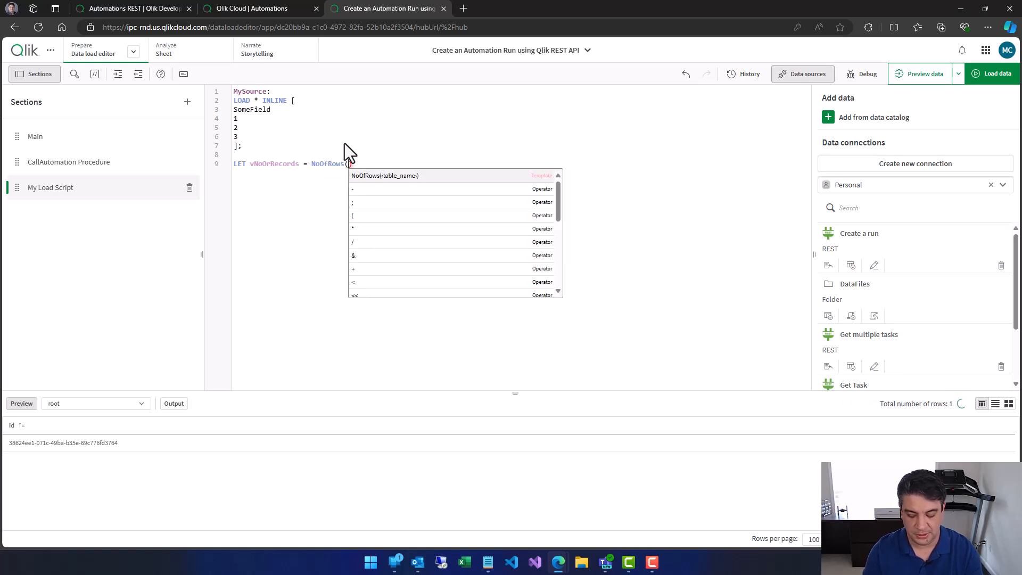
text(')
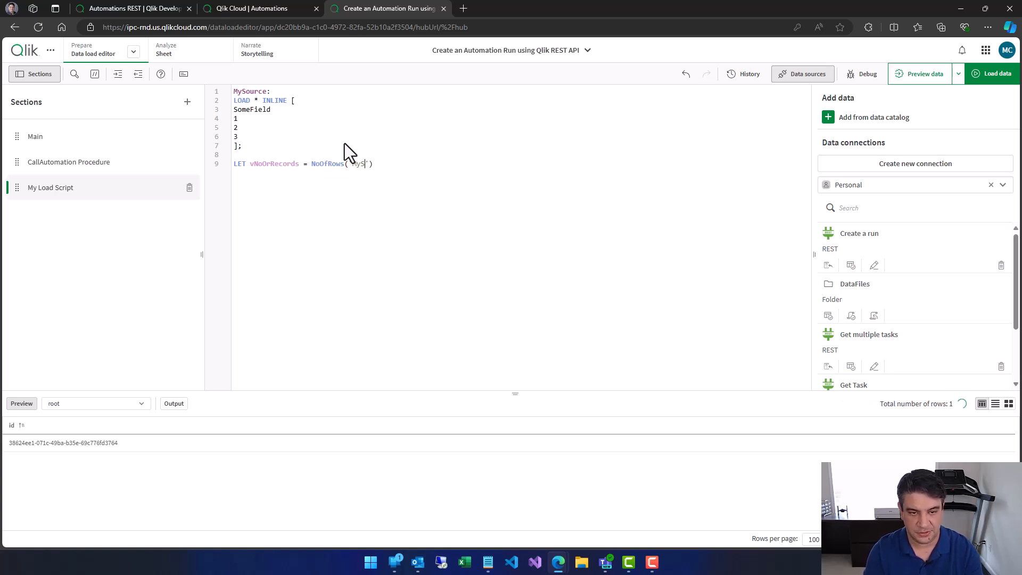
text(MySource');)
key(Return)
text(TRACE My So)
Step: Write TRACE My source has $(vNoOrRecords) records; and start an If line
key(BackSpace)
key(BackSpace)
text(source has)
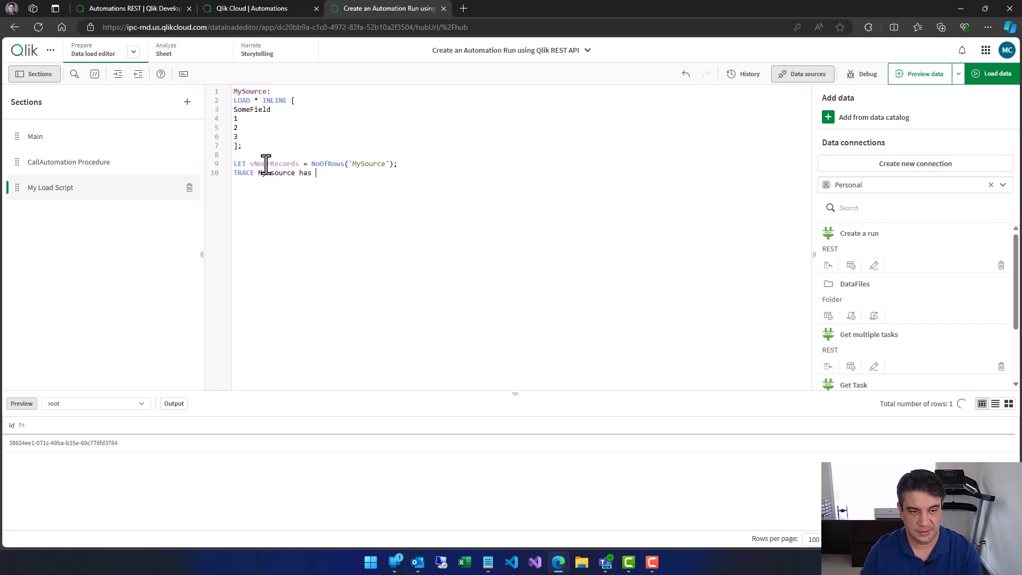
double_click(271, 164)
click(326, 173)
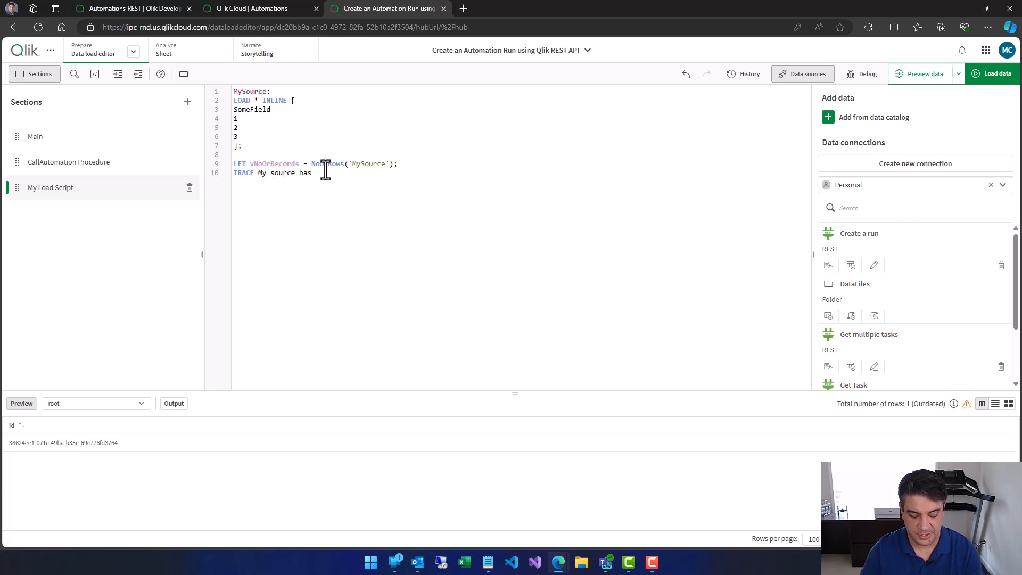
text( $()
text(vNoOrRecords)
text() rec)
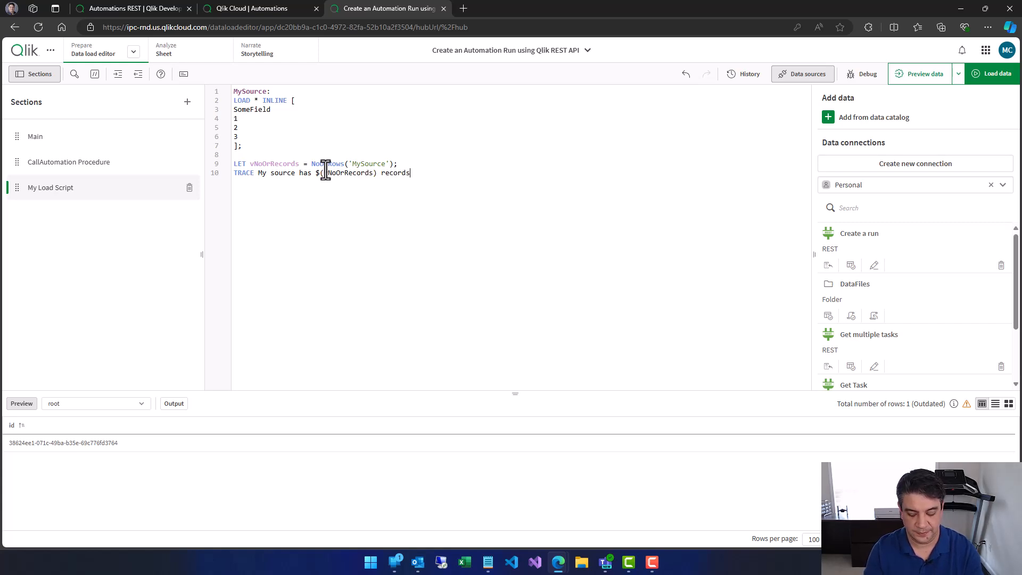
text(;)
key(Return)
key(Return)
text(If $())
Step: Complete the If vNoOrRecords > 2 block with Call CallAutomation, Else and End if
text(vNoOrRecords)
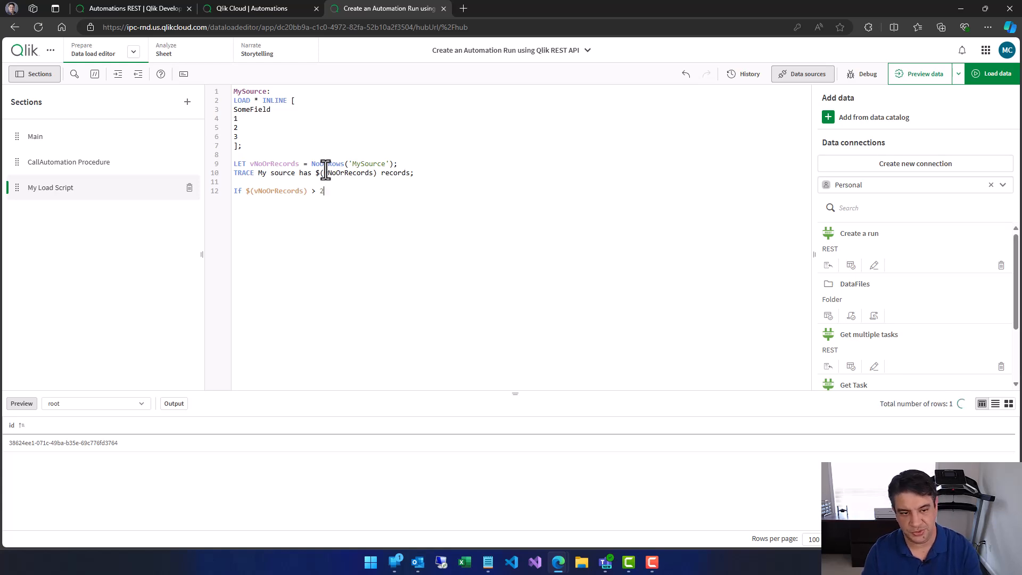
text(2 Then)
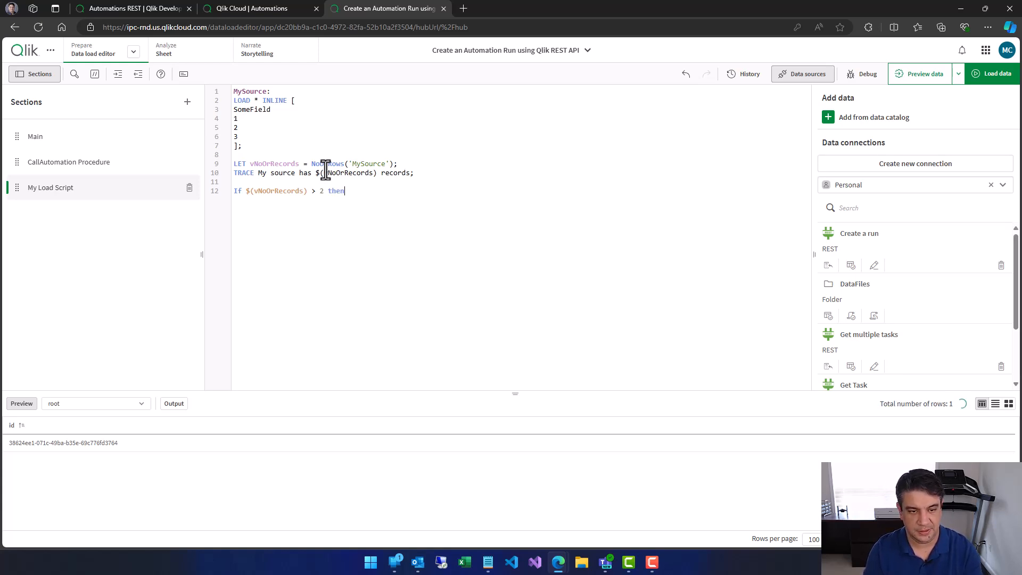
key(Return)
text(Call CallAutomation)
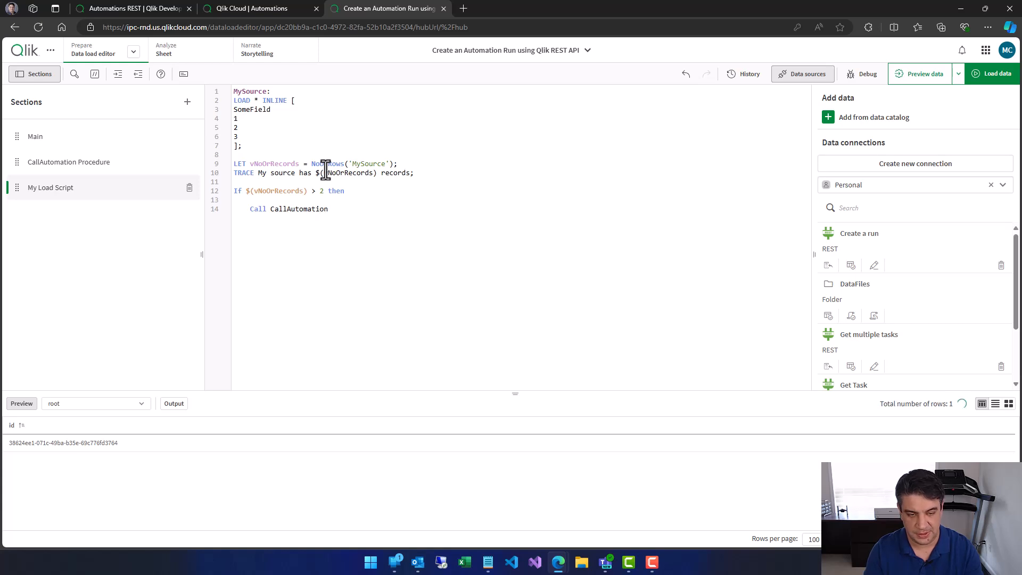
text(;)
key(Down)
text(Else)
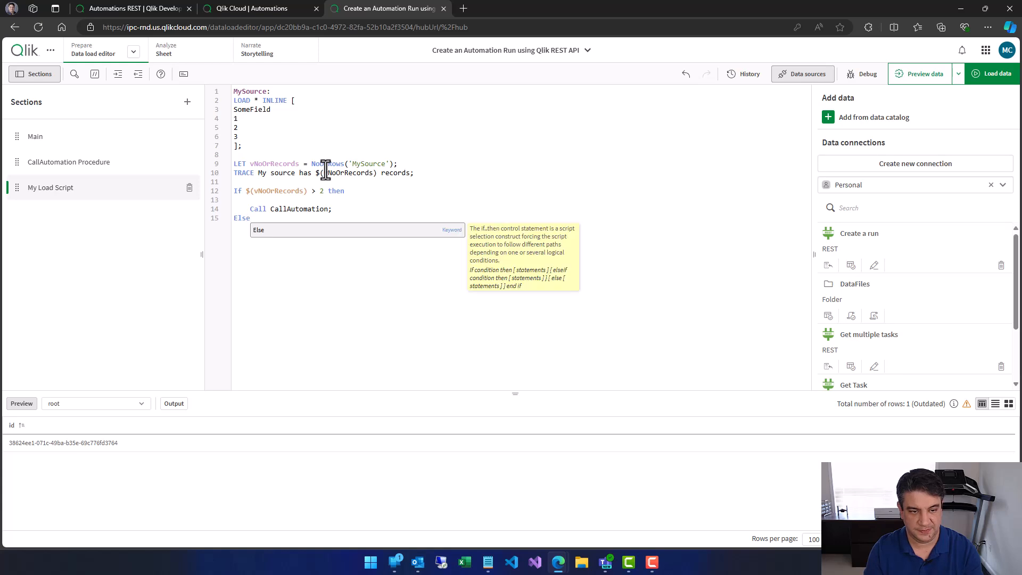
key(Return)
key(Return)
text(e)
key(BackSpace)
key(BackSpace)
text(End if)
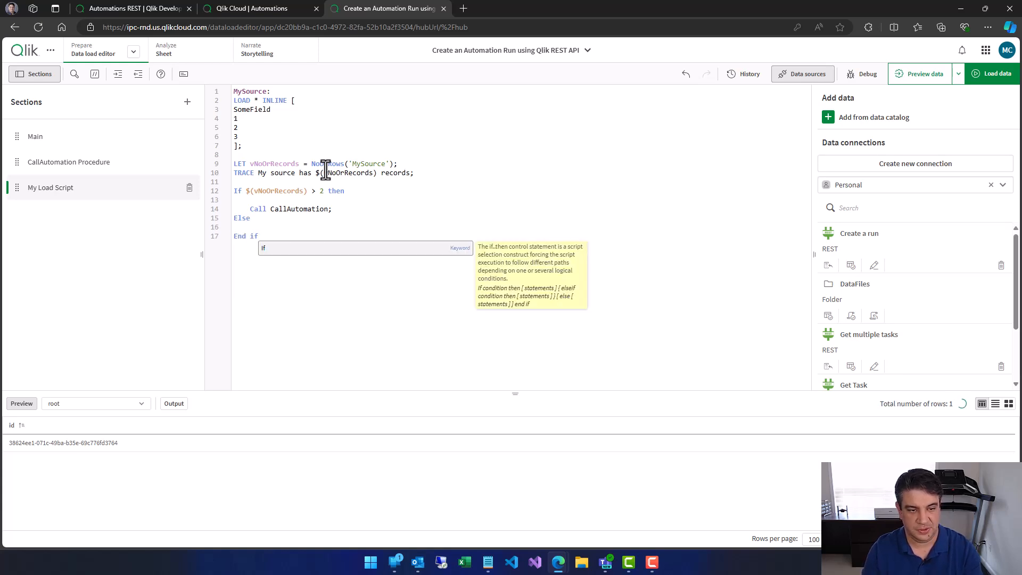
key(Escape)
Step: Add TRACE Running my automation; above the call and TRACE Automation will not be triggered; under Else
click(234, 181)
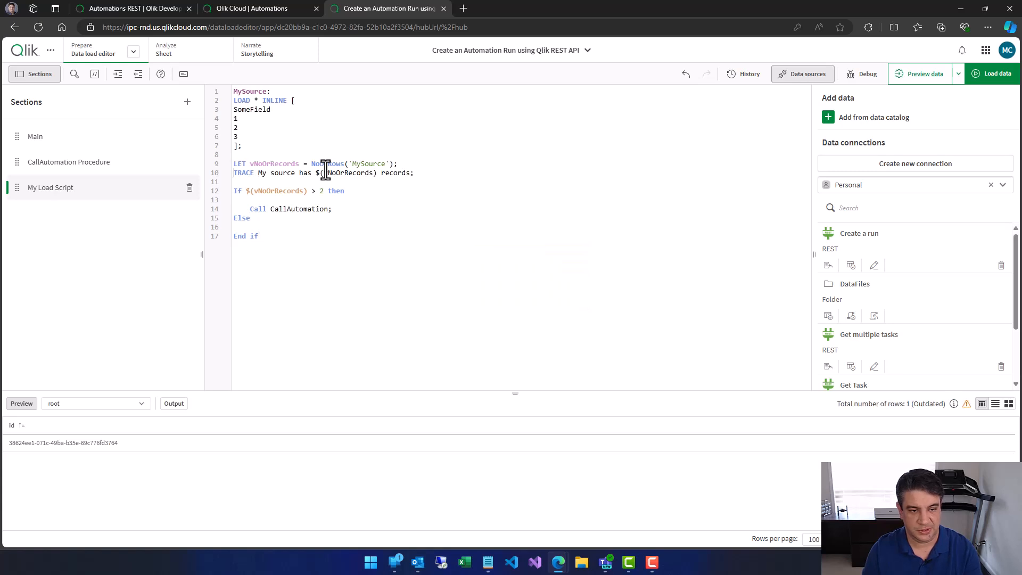
key(Return)
key(Tab)
text(TRACE Running)
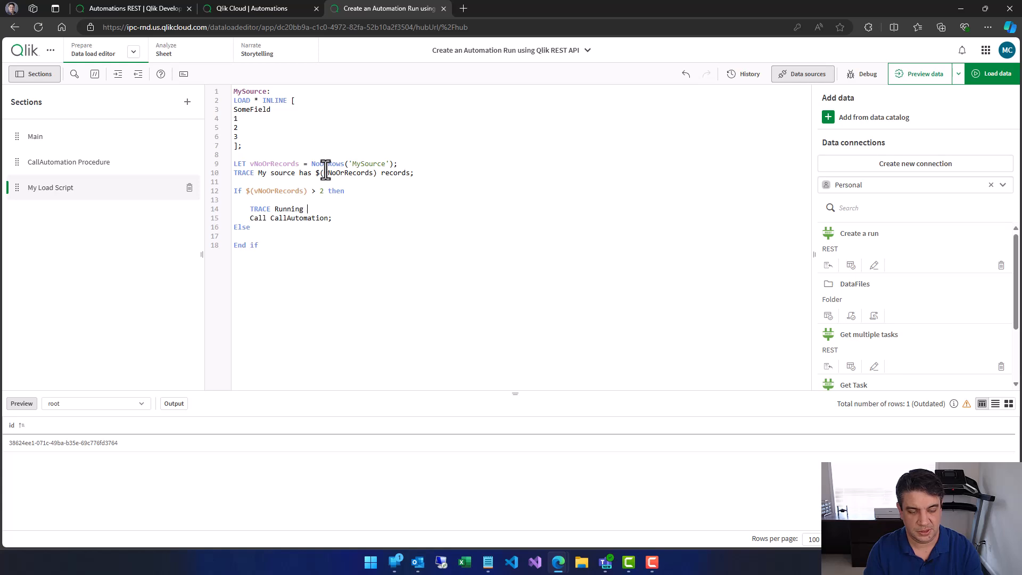
text( automation;)
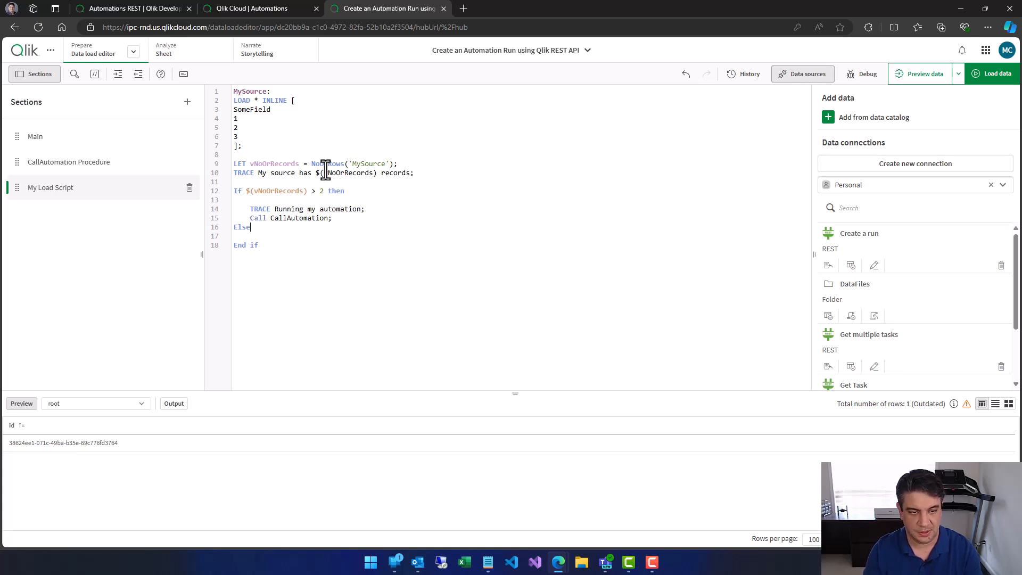
click(251, 227)
key(End)
key(Return)
key(Tab)
text(TRACE )
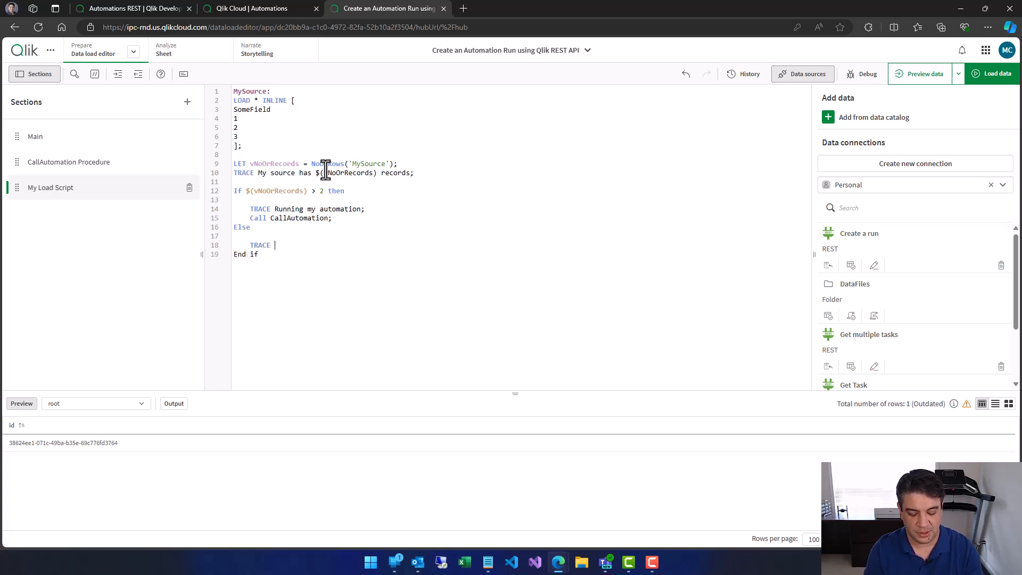
text(Automation will not be triggered;)
key(Return)
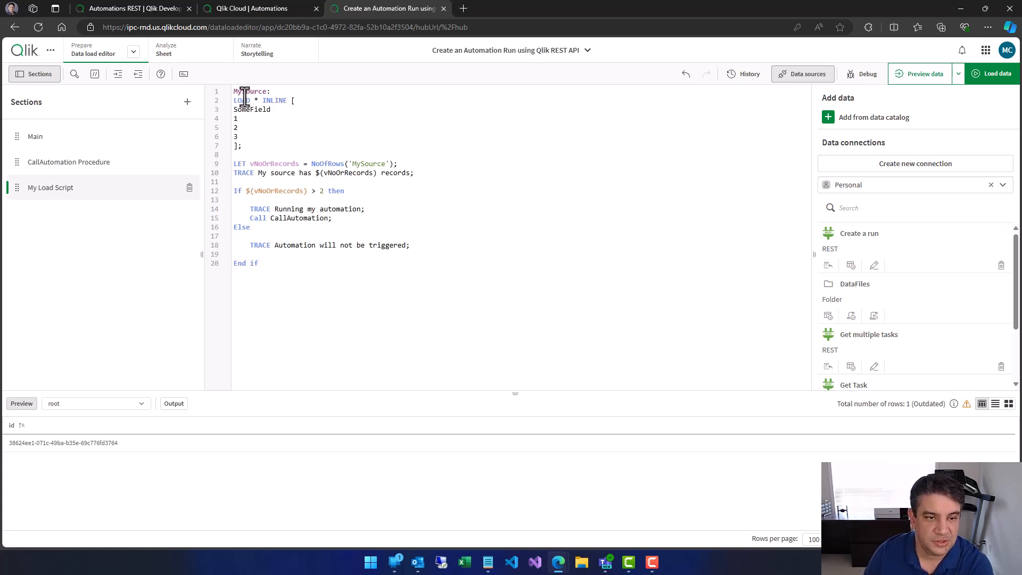
Step: Review both script sections and add a blank line after Call CallAutomation;
drag(234, 90, 271, 148)
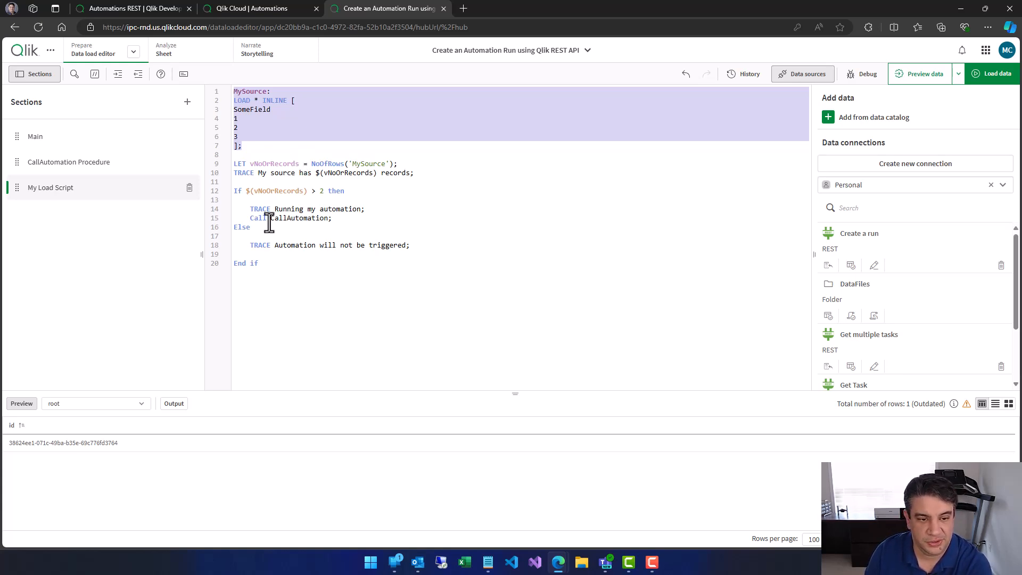
click(68, 162)
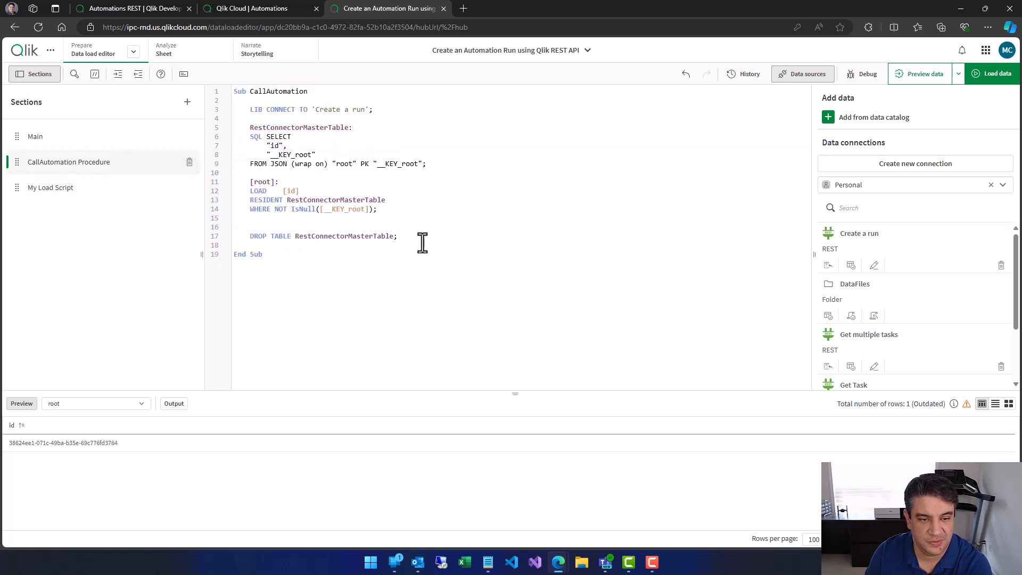
drag(423, 240, 235, 128)
click(95, 188)
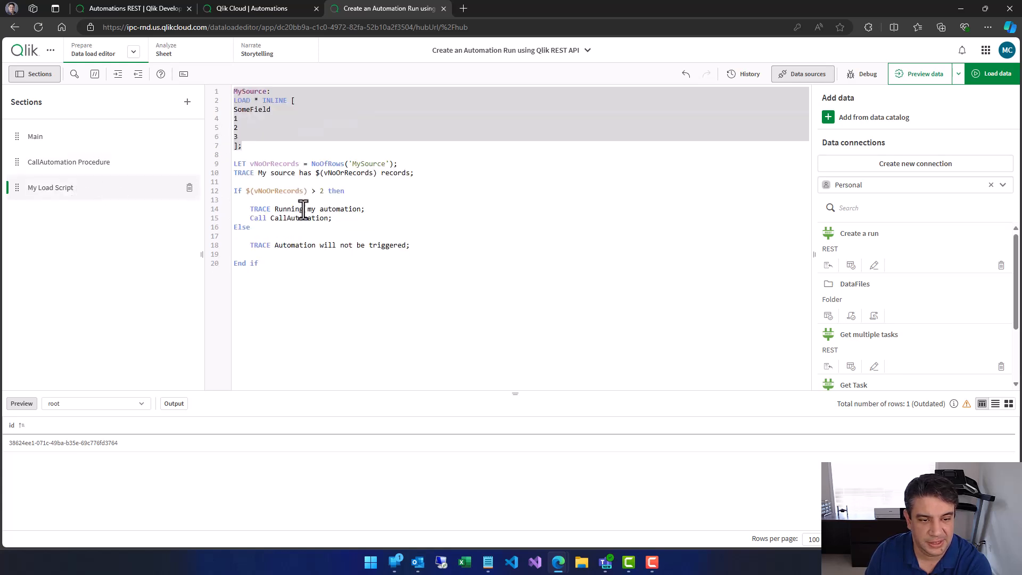
drag(334, 219, 231, 208)
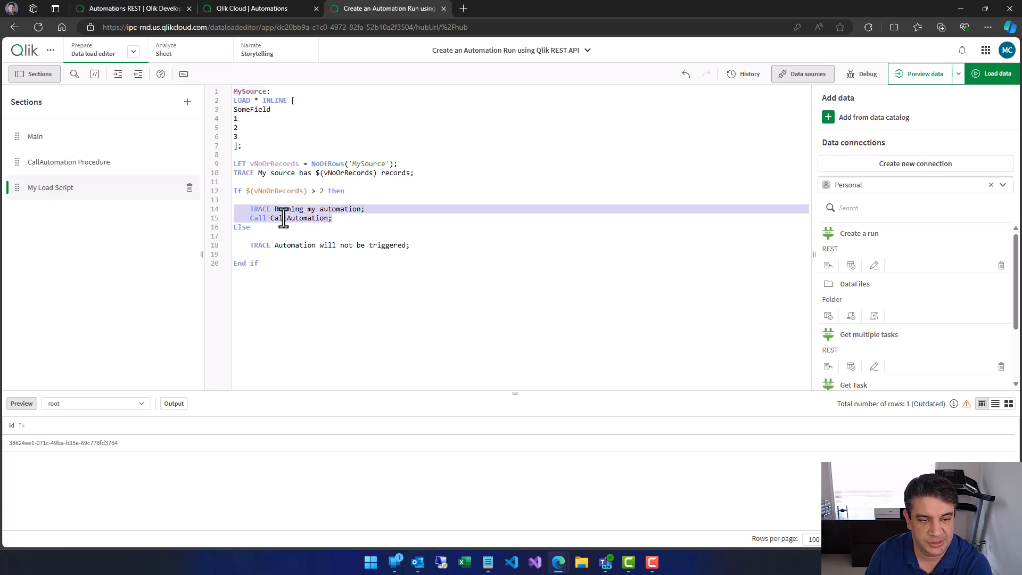
click(319, 236)
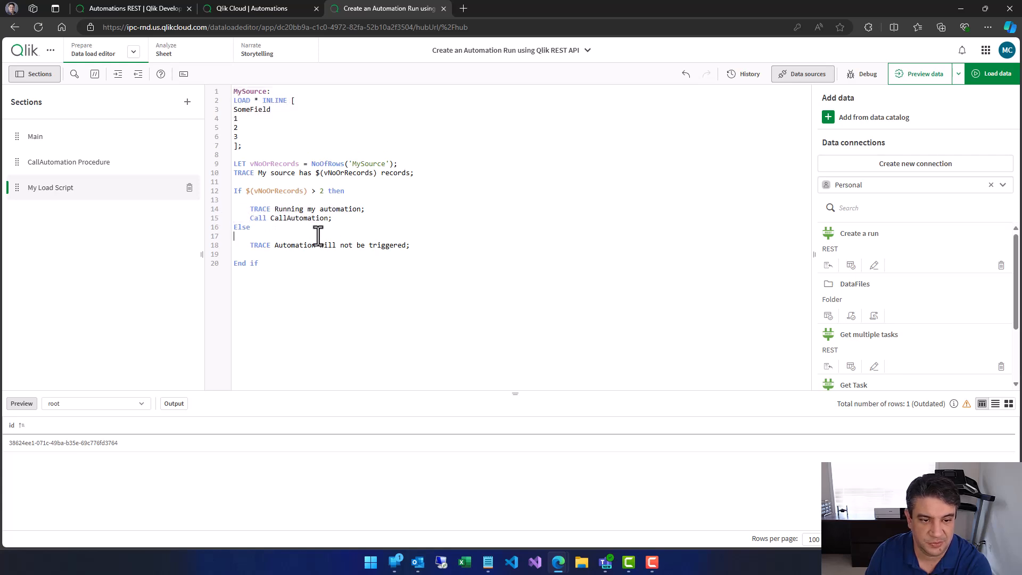
key(Return)
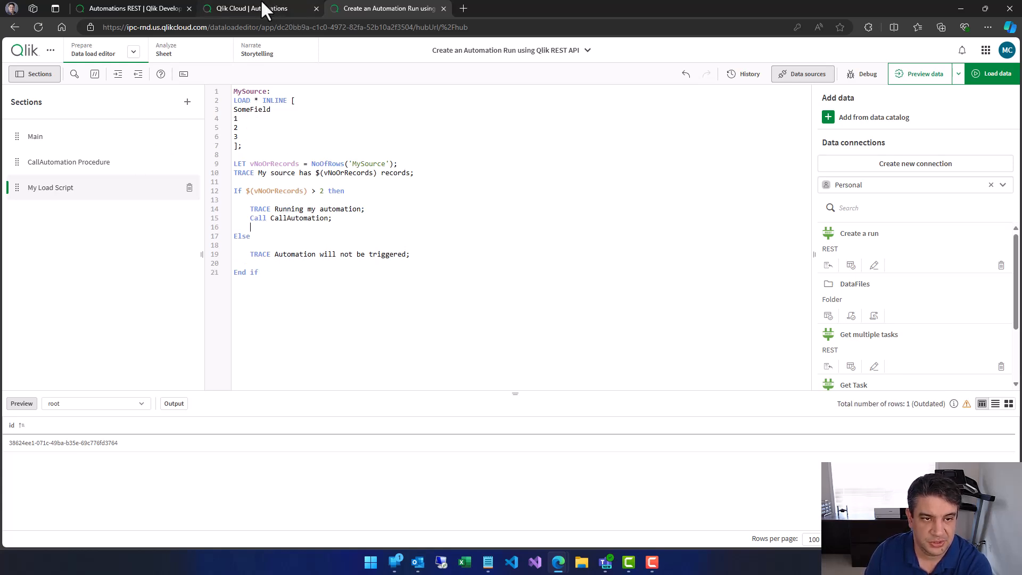
Step: Recheck the procedure section, refresh the automation runs list, and return to the editor
click(69, 162)
click(293, 120)
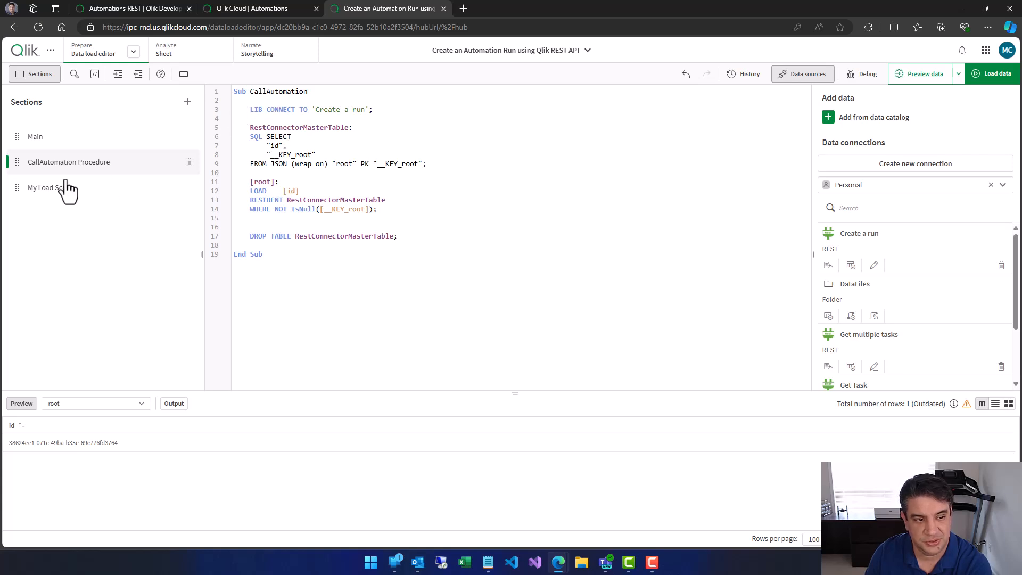
click(51, 188)
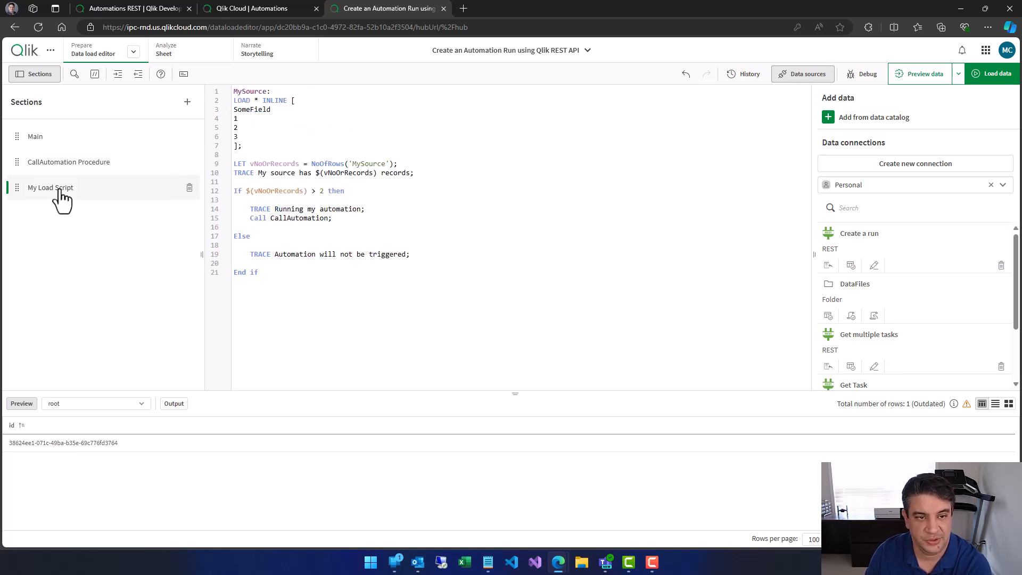
click(252, 8)
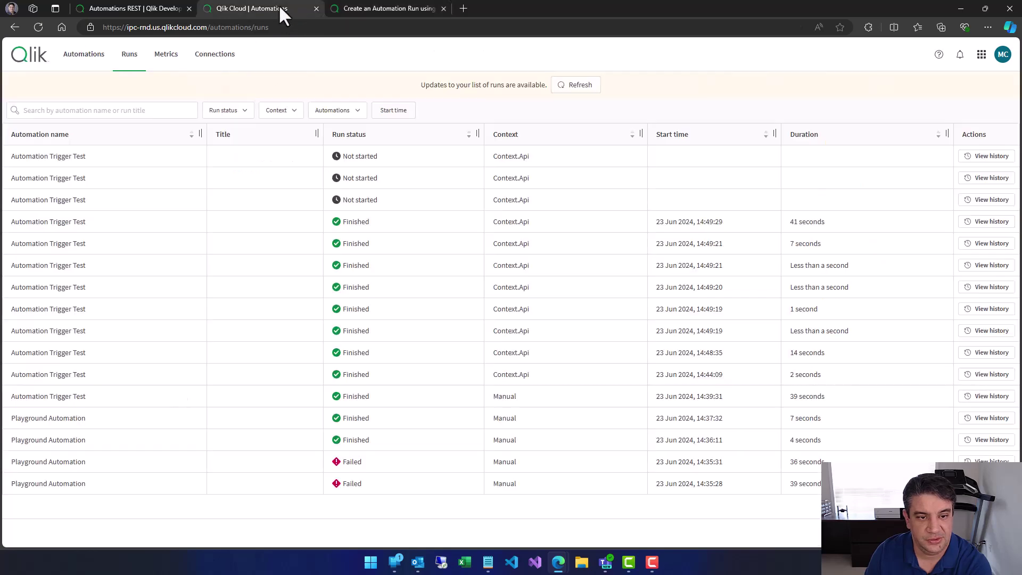
click(577, 85)
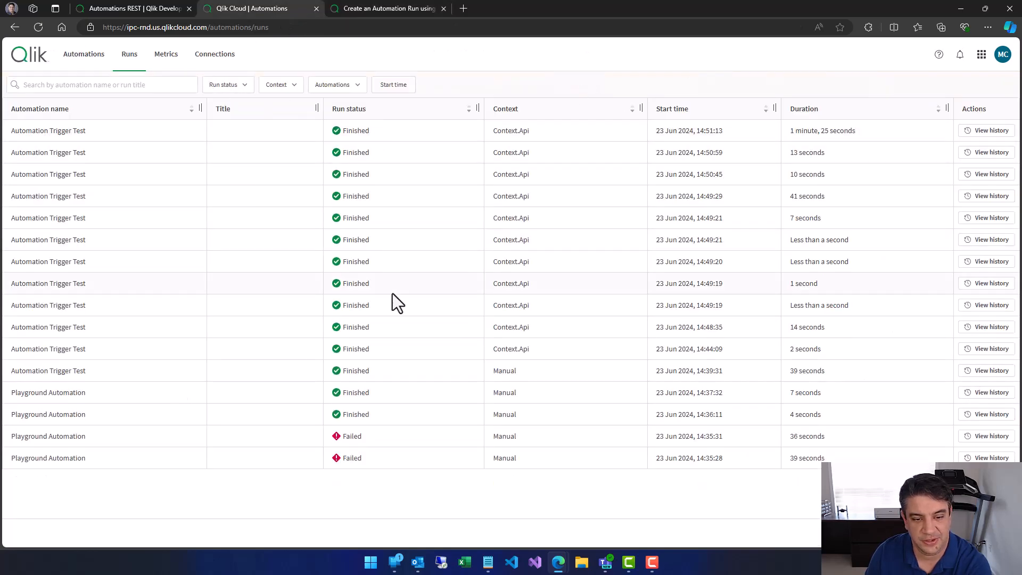
click(373, 8)
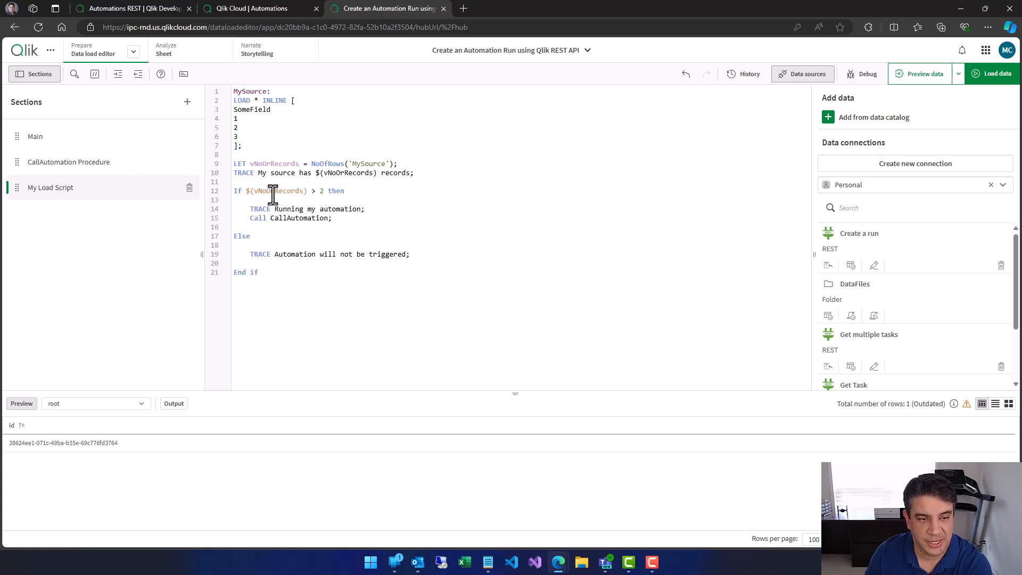
Step: Delete inline rows 2 and 3 so MySource has one record, then load data
drag(240, 118, 244, 128)
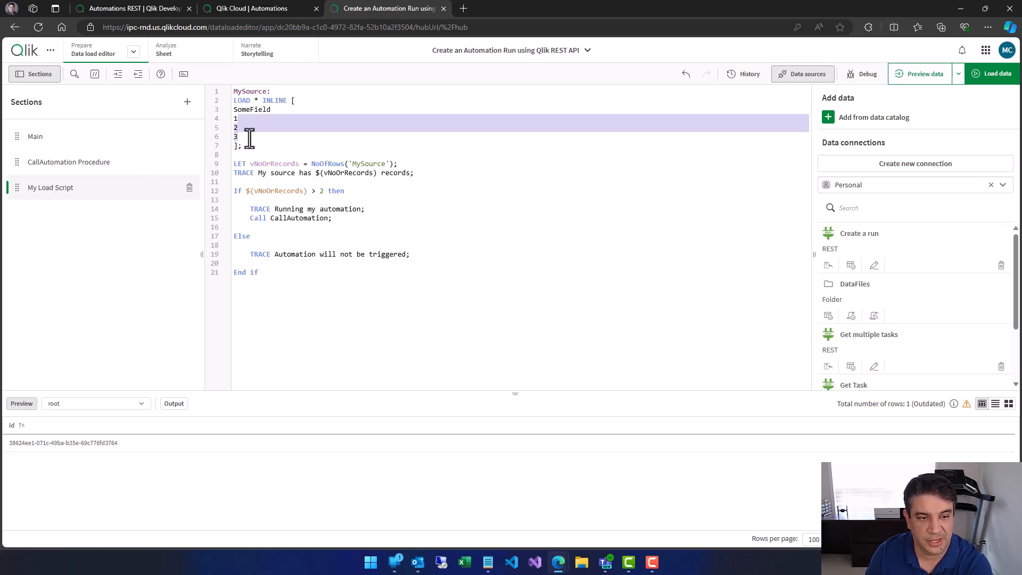
key(Delete)
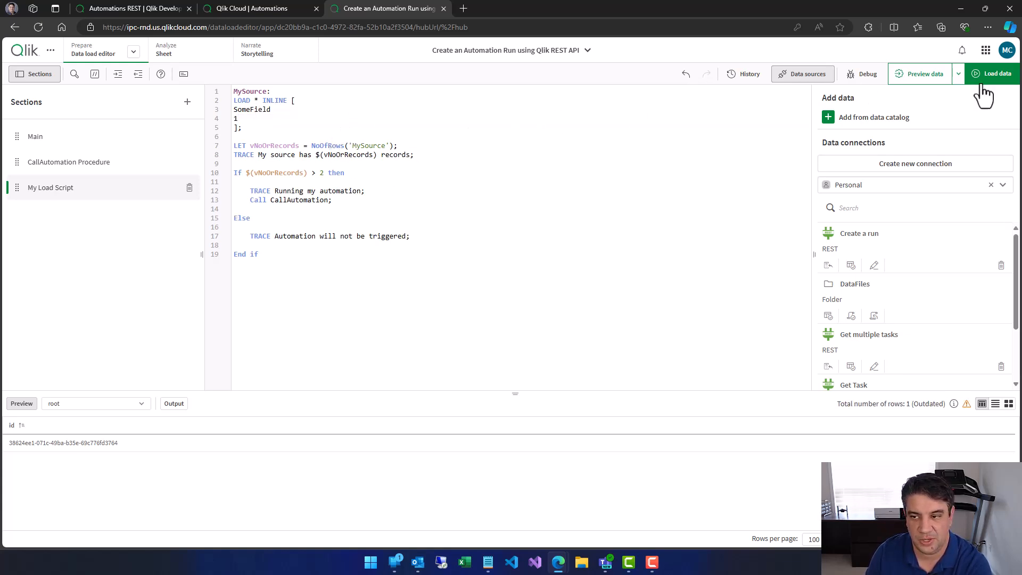
click(993, 73)
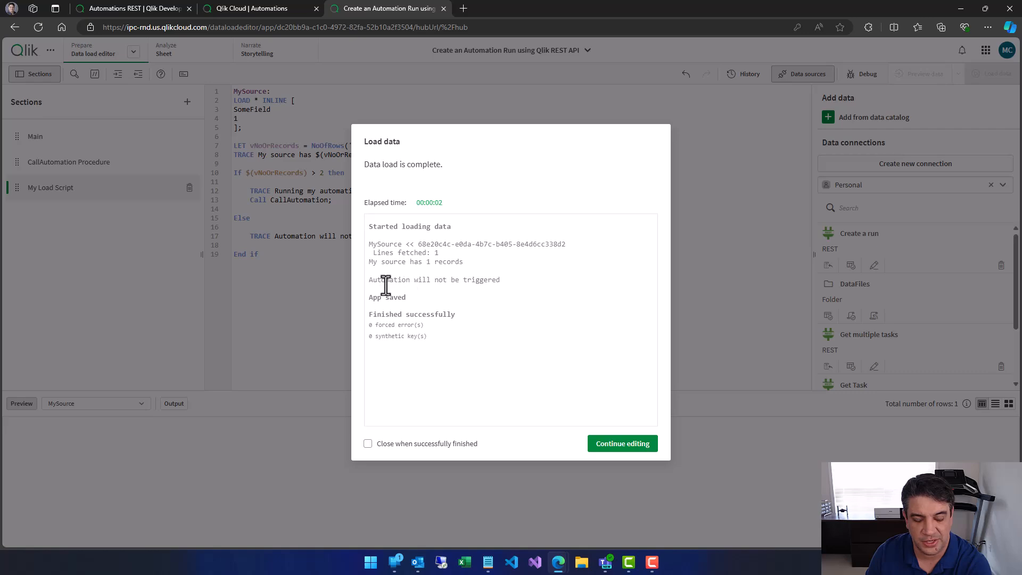
Step: Close the load log and reload the Runs page to confirm no run was triggered
click(620, 446)
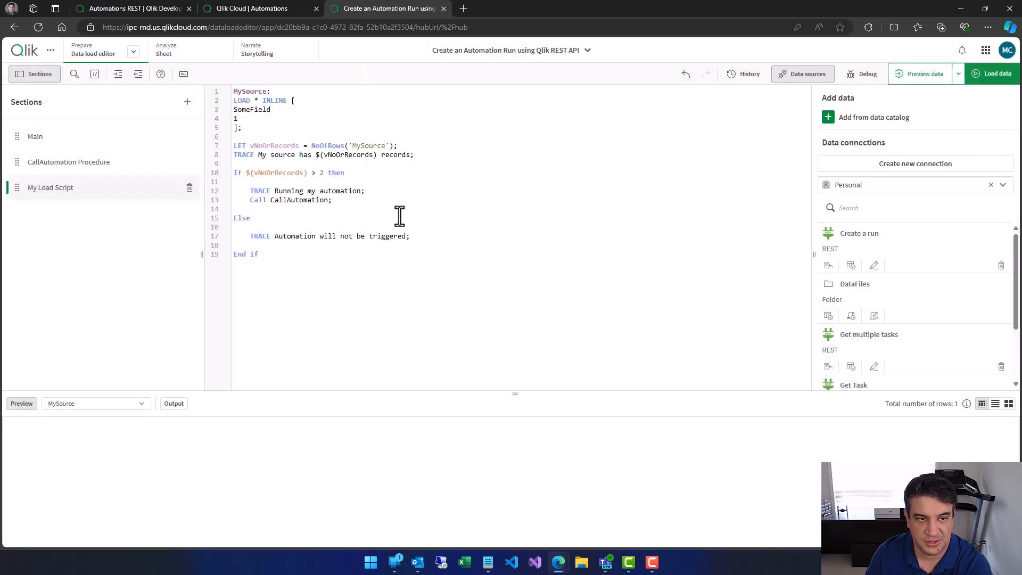
click(252, 8)
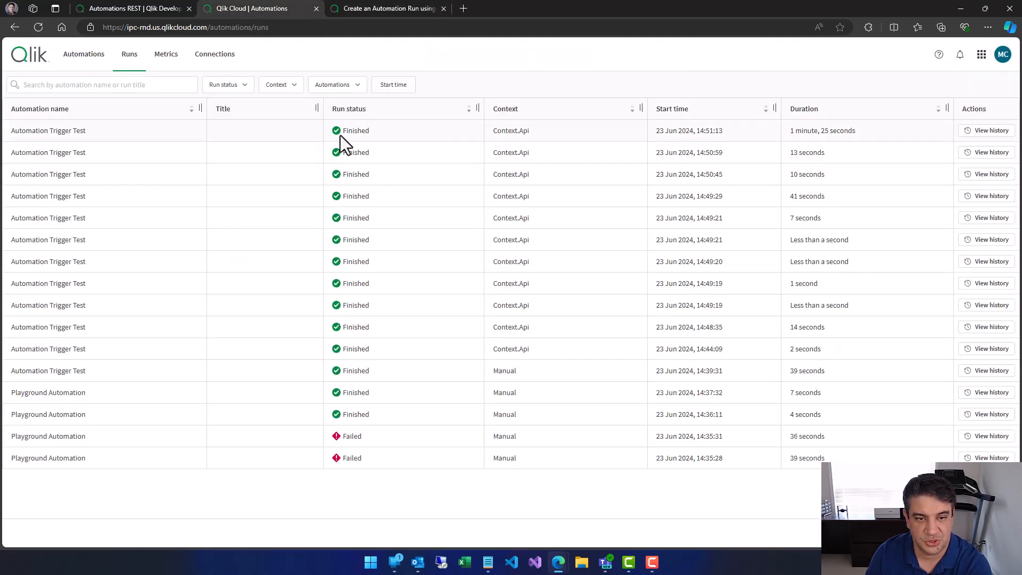
click(39, 27)
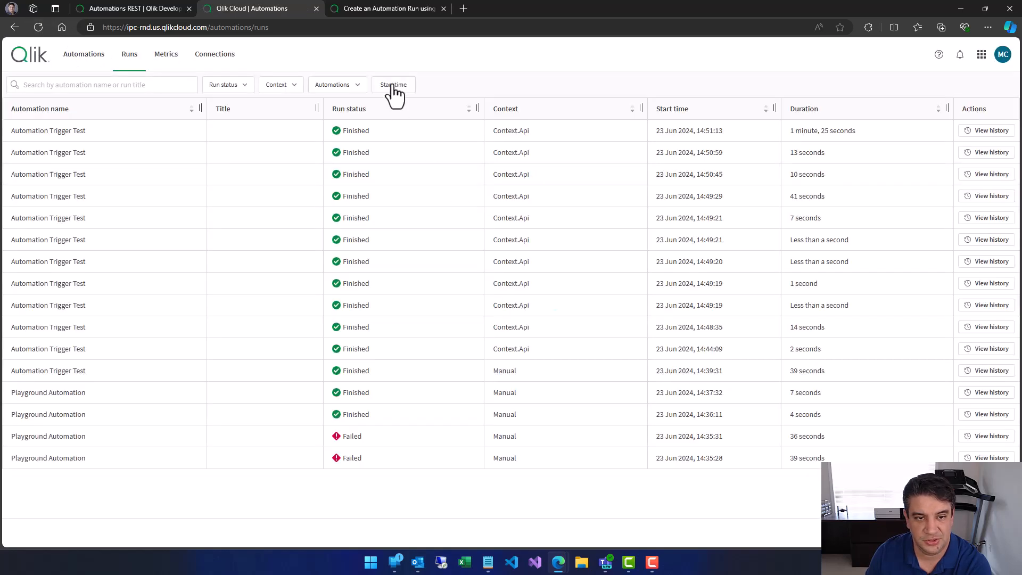
click(388, 8)
Step: Undo the deletion to restore three records and rerun the data load successfully
click(264, 112)
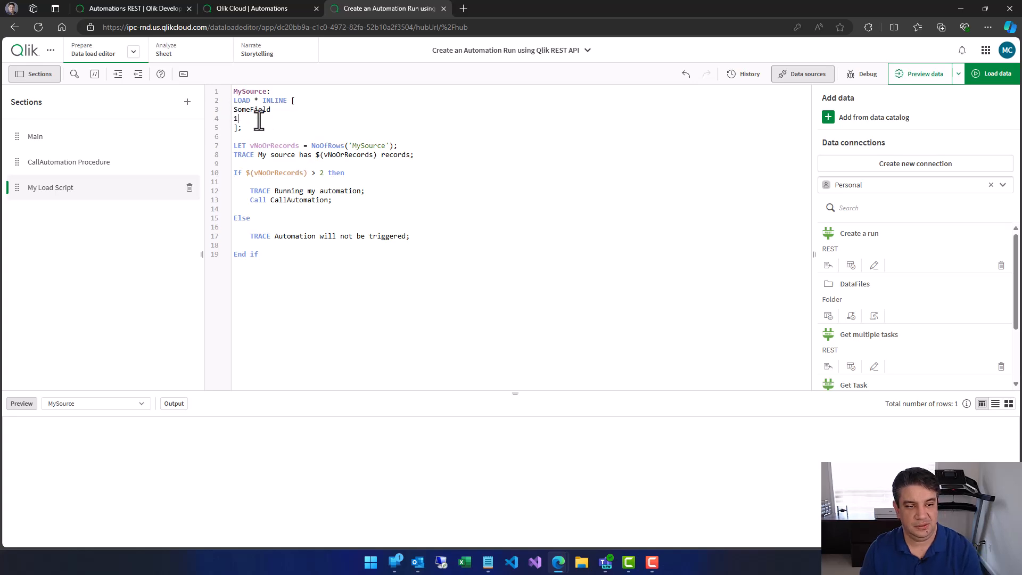
key(ctrl+z)
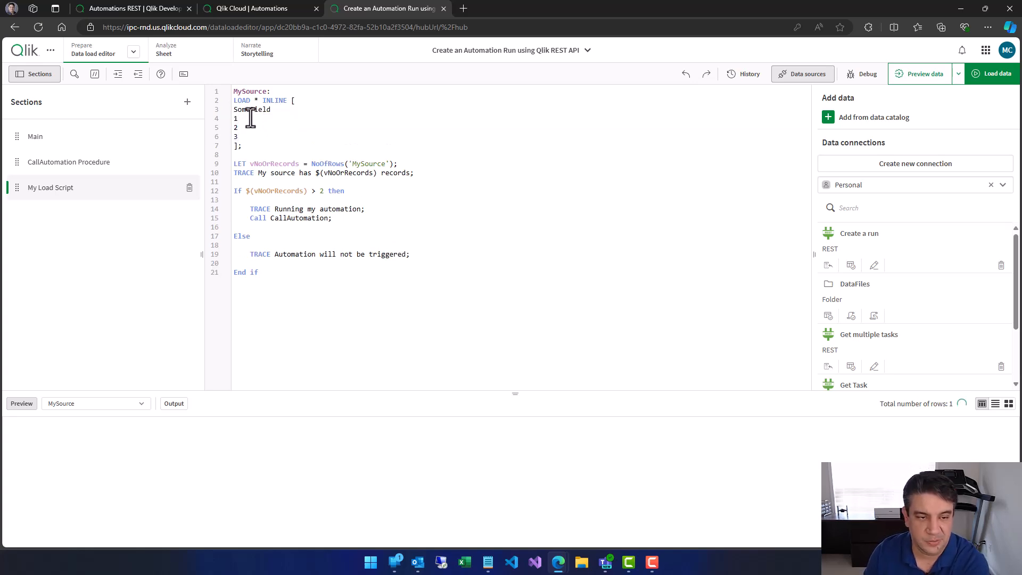
click(997, 76)
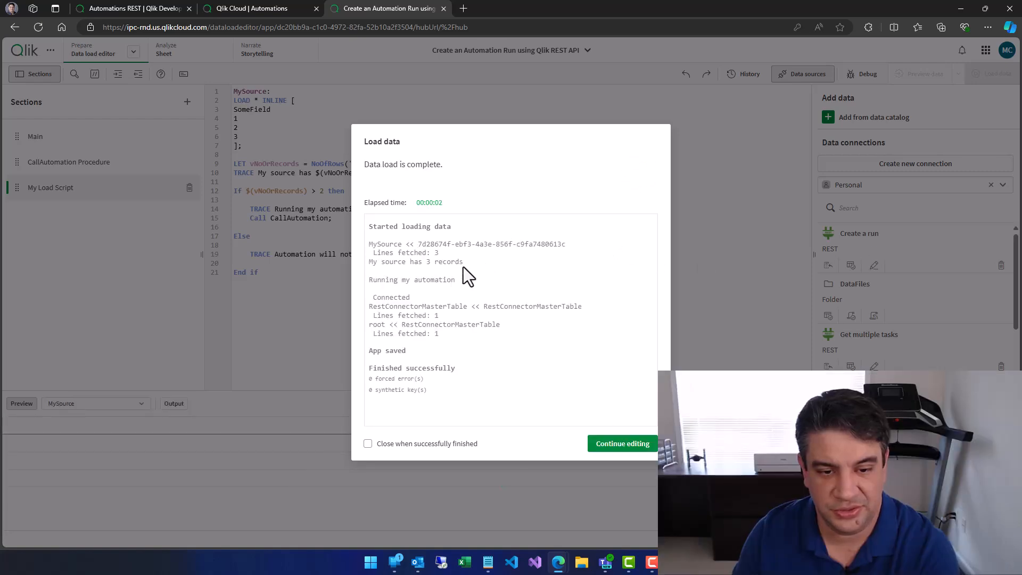
click(618, 443)
Step: Refresh the Automations runs list to reveal the new Not started run, then return to the load editor
click(251, 8)
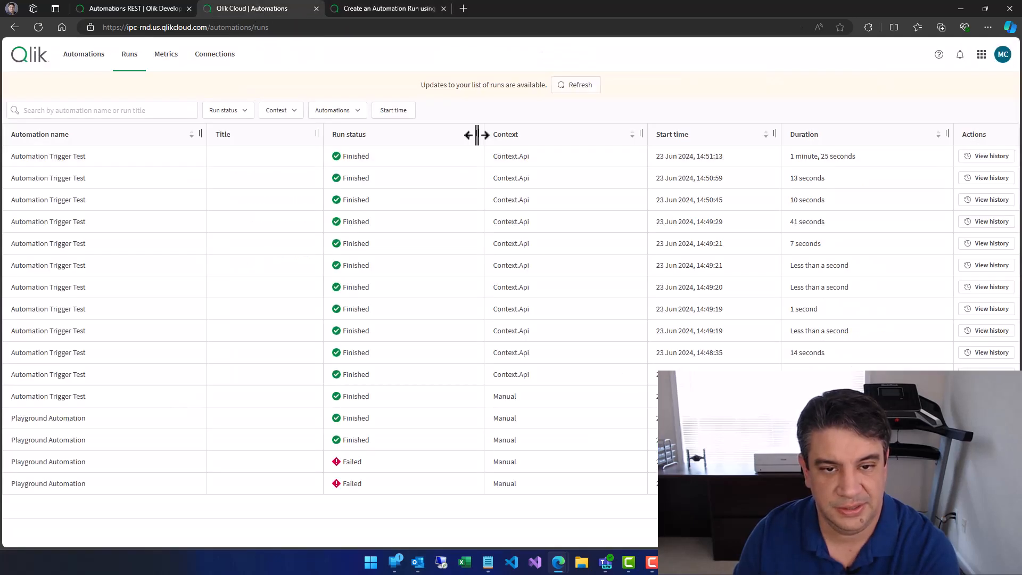
click(579, 85)
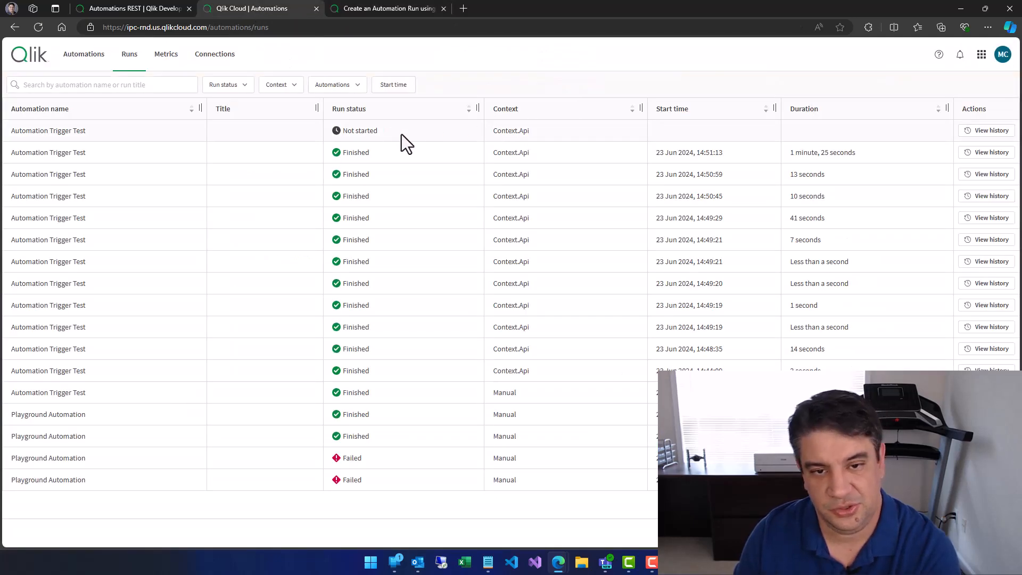
click(378, 9)
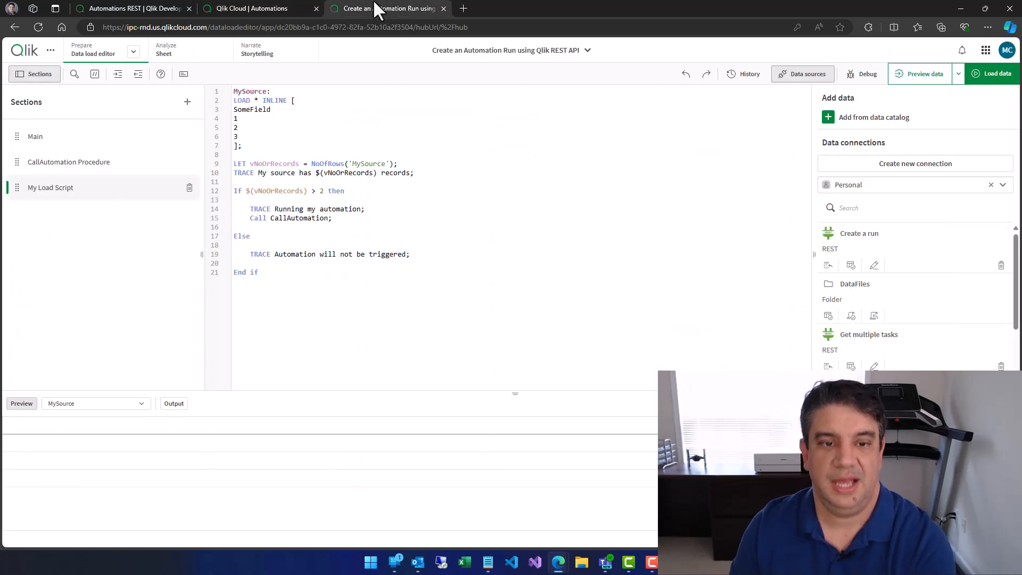